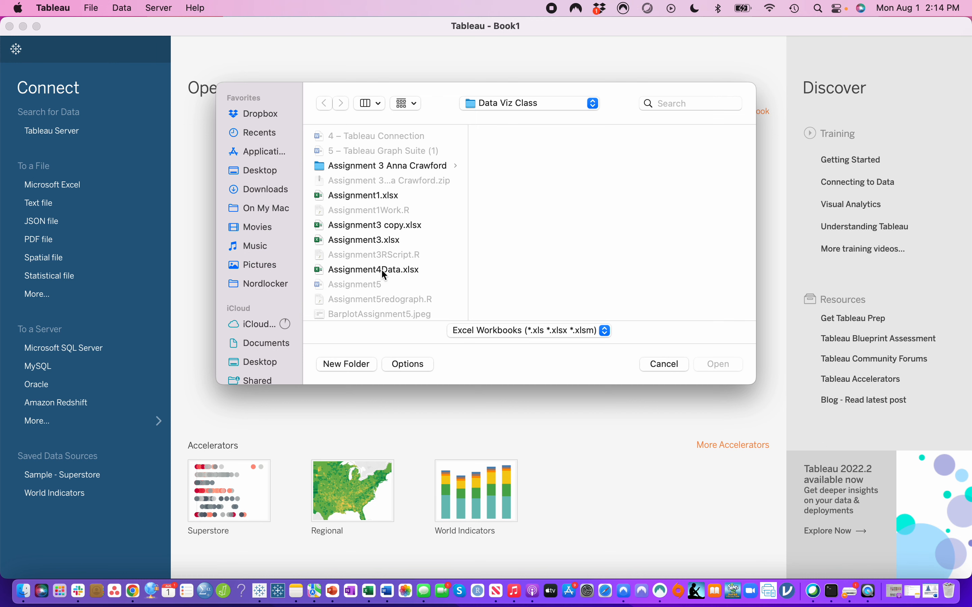
# - Connect to the Excel workbook Assignment3 copy.xlsx and enlarge the preview of its data rows
pyautogui.click(381, 269)
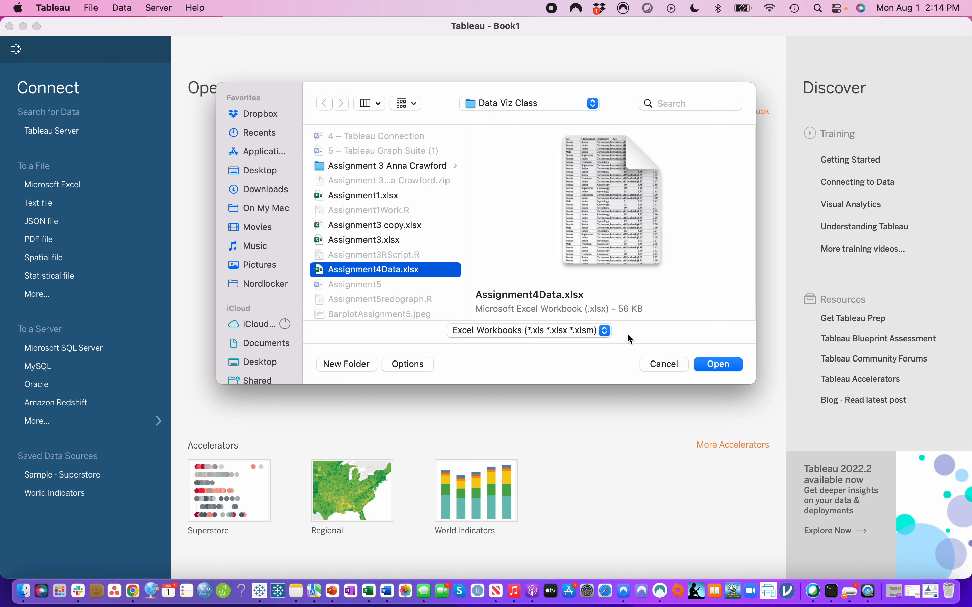
pyautogui.click(398, 241)
pyautogui.click(400, 225)
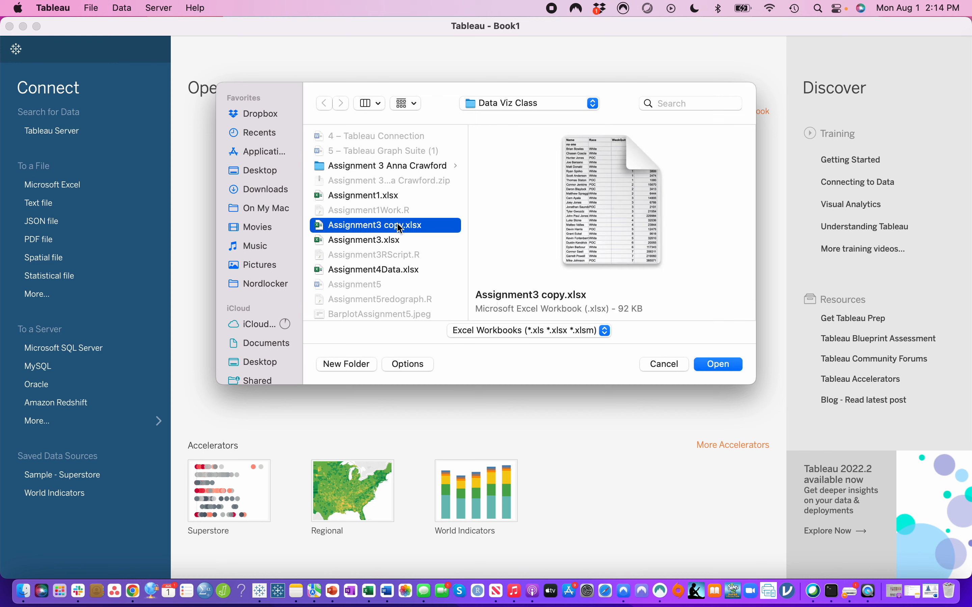
pyautogui.click(705, 366)
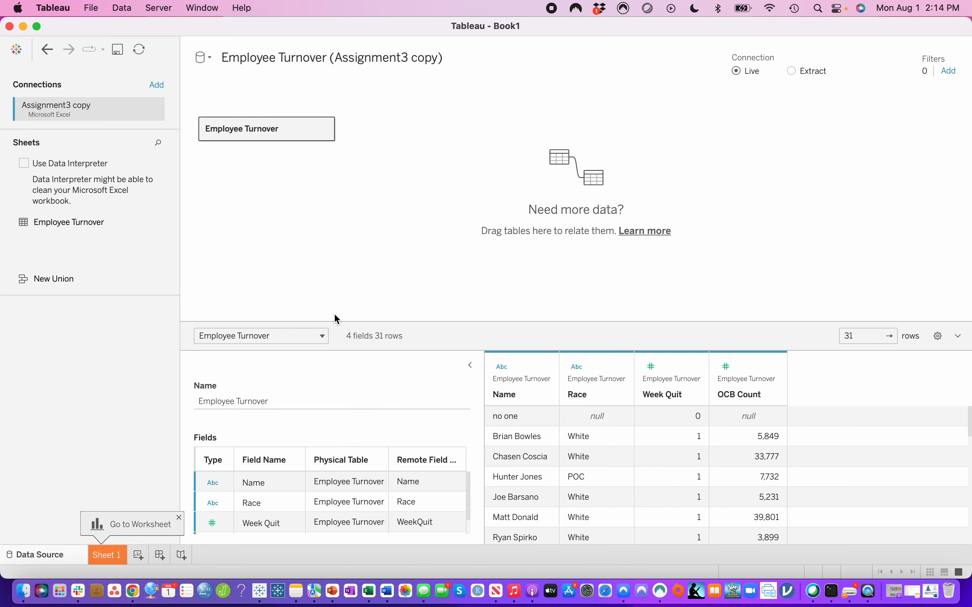
pyautogui.moveTo(337, 321); pyautogui.dragTo(334, 99)
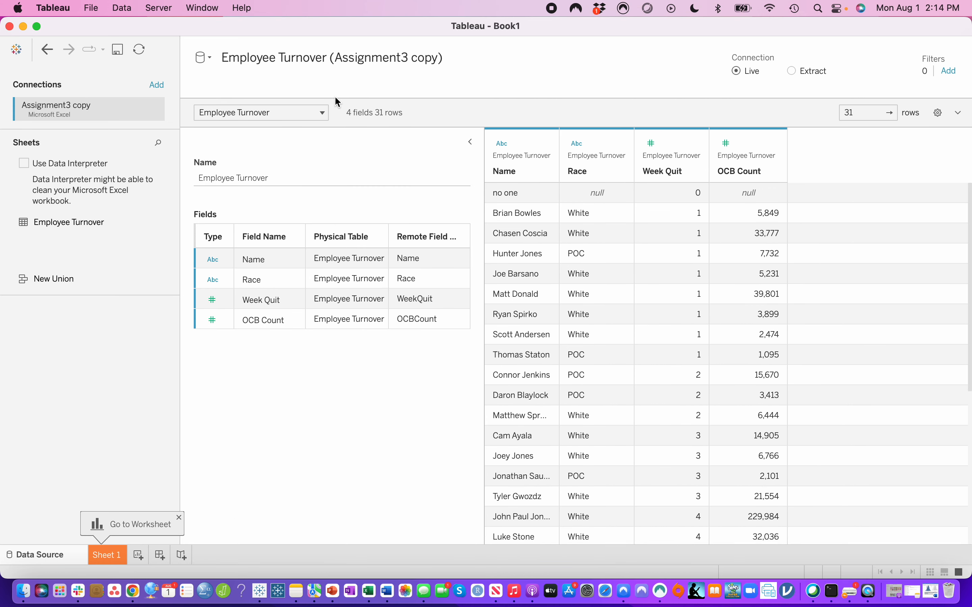
# - Open the Sheet 1 worksheet and convert the OCB Count measure into a dimension
pyautogui.click(109, 562)
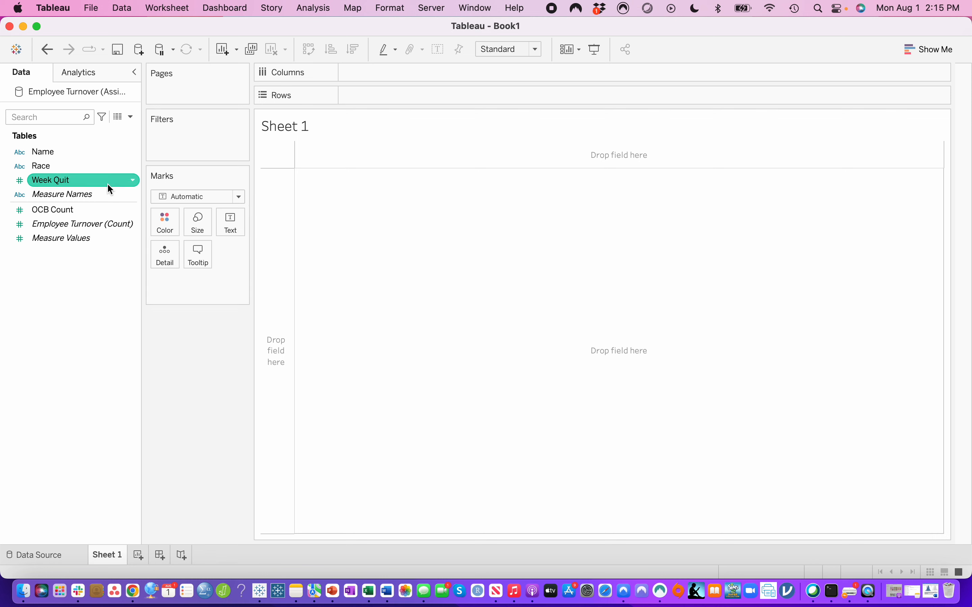
pyautogui.click(52, 181)
pyautogui.press('Up')
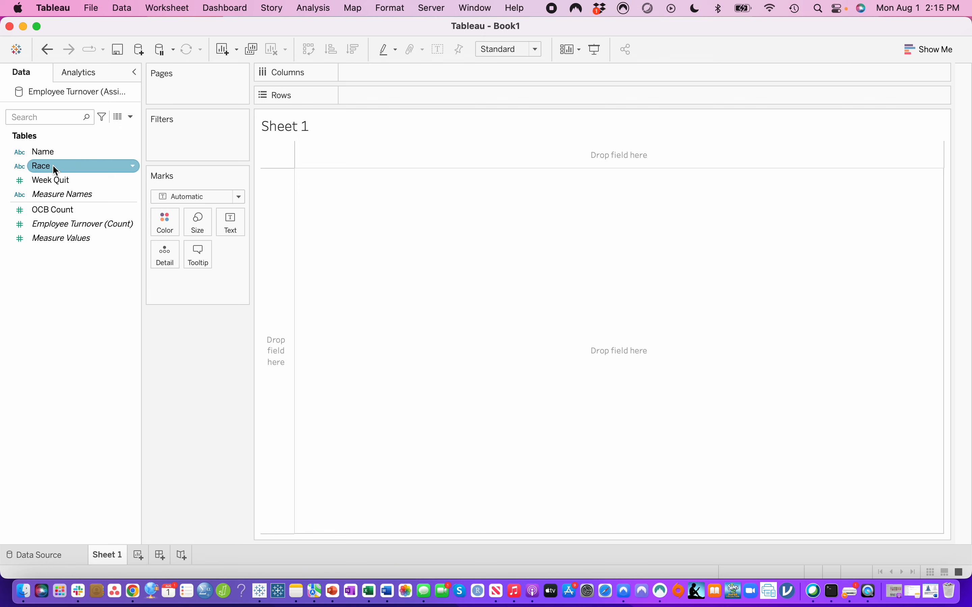
pyautogui.click(50, 196)
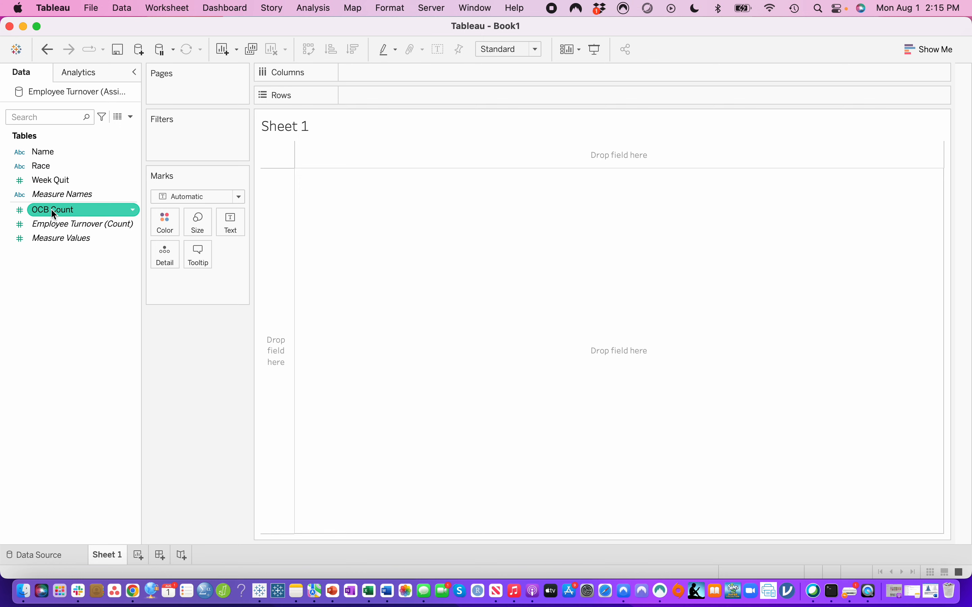
pyautogui.moveTo(51, 209); pyautogui.dragTo(52, 179)
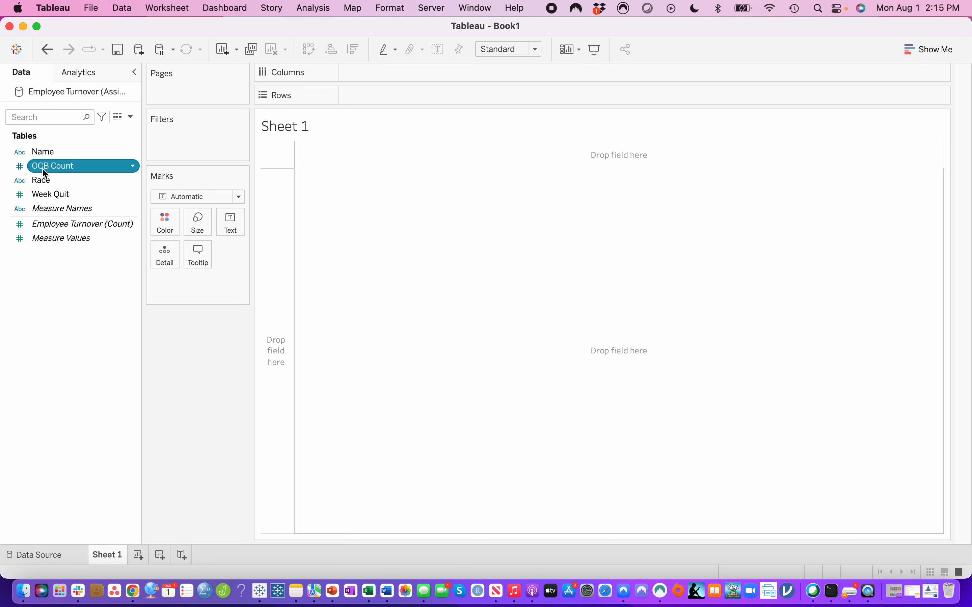
# - Plot the Week Quit field on columns against the OCB Count field on rows
pyautogui.click(45, 194)
pyautogui.moveTo(45, 194); pyautogui.dragTo(365, 70)
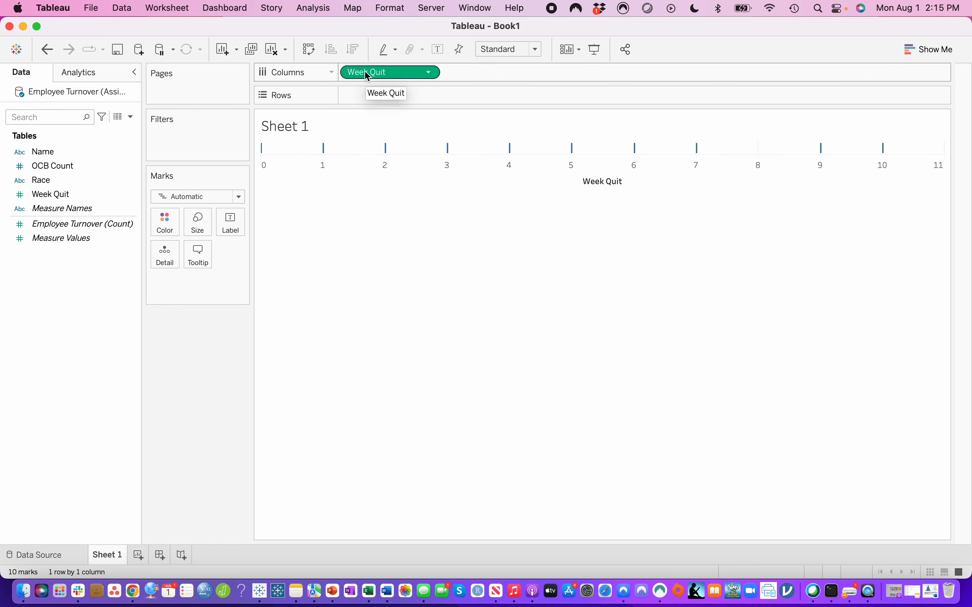
pyautogui.moveTo(76, 166); pyautogui.dragTo(387, 97)
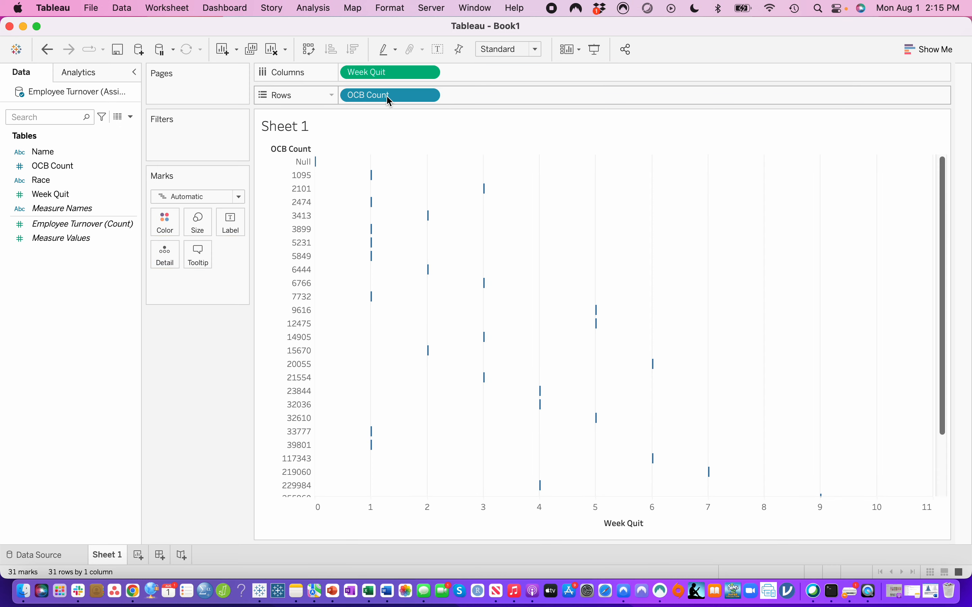
# - Set the chart's mark type to Shape and colour the marks black
pyautogui.click(238, 197)
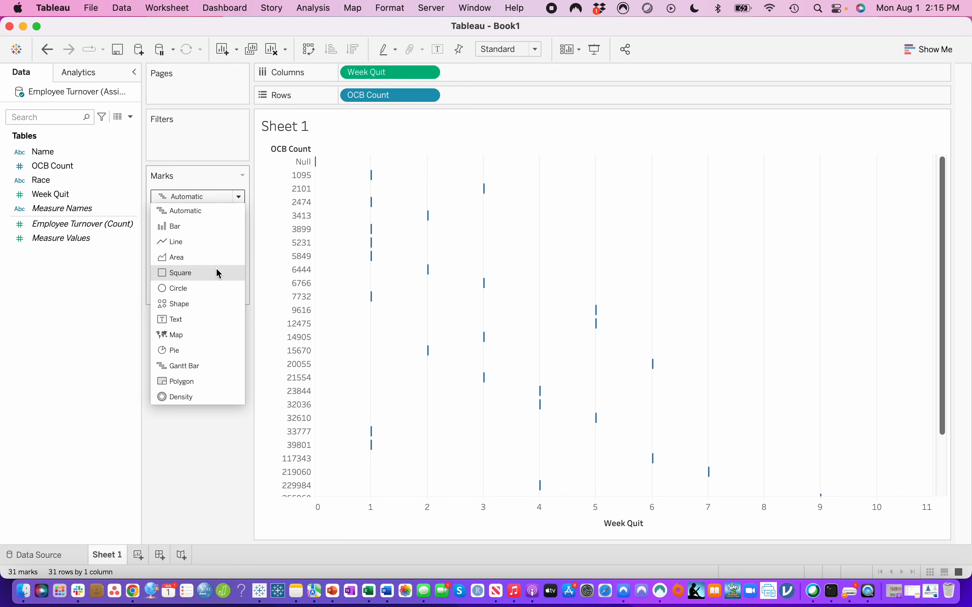
pyautogui.click(214, 310)
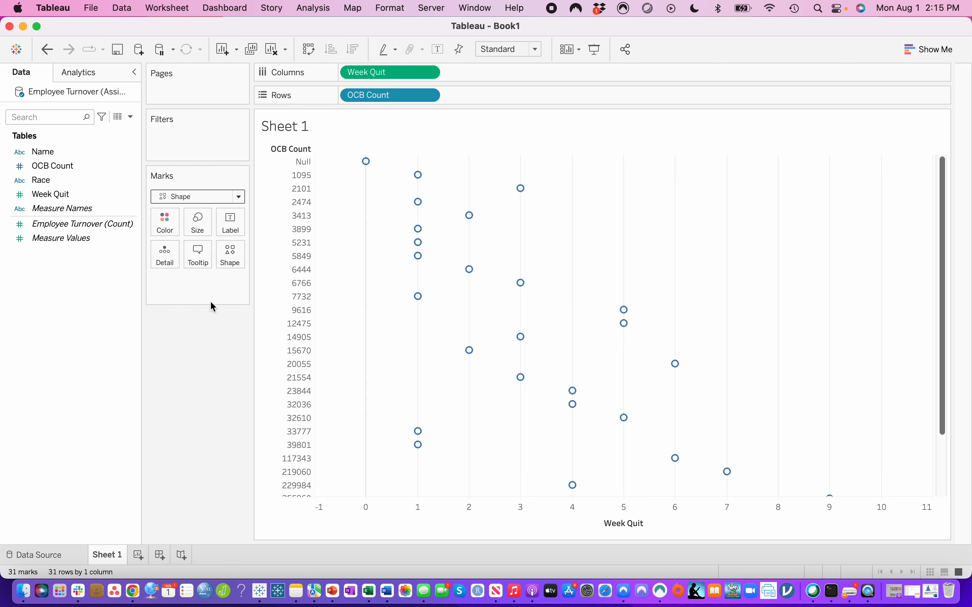
pyautogui.click(164, 230)
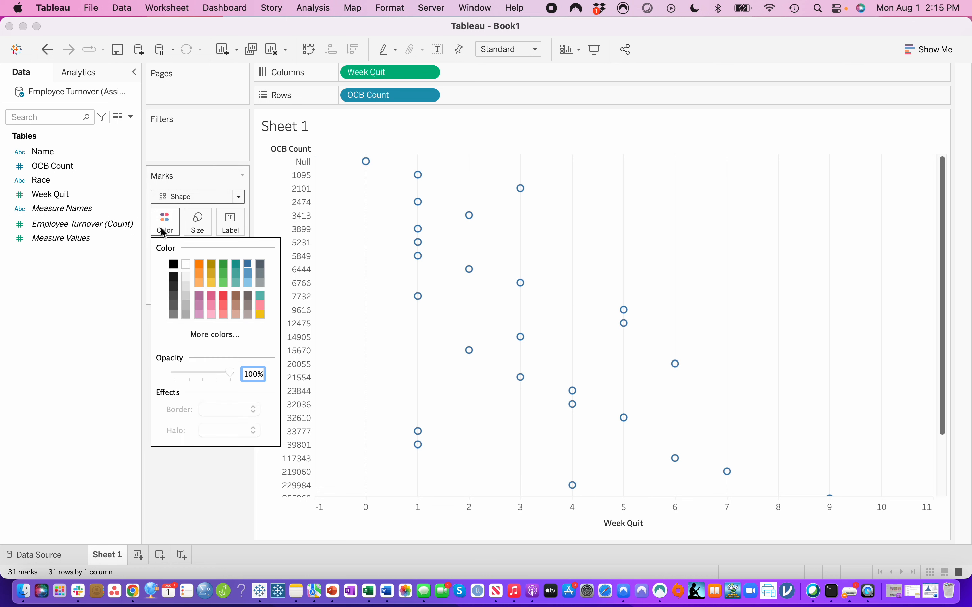
pyautogui.click(174, 265)
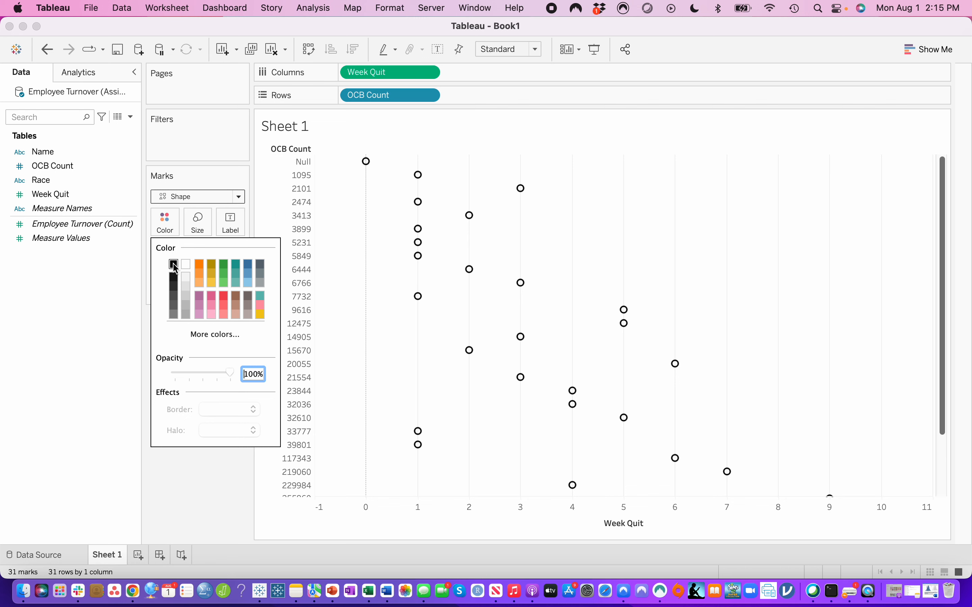
pyautogui.click(167, 230)
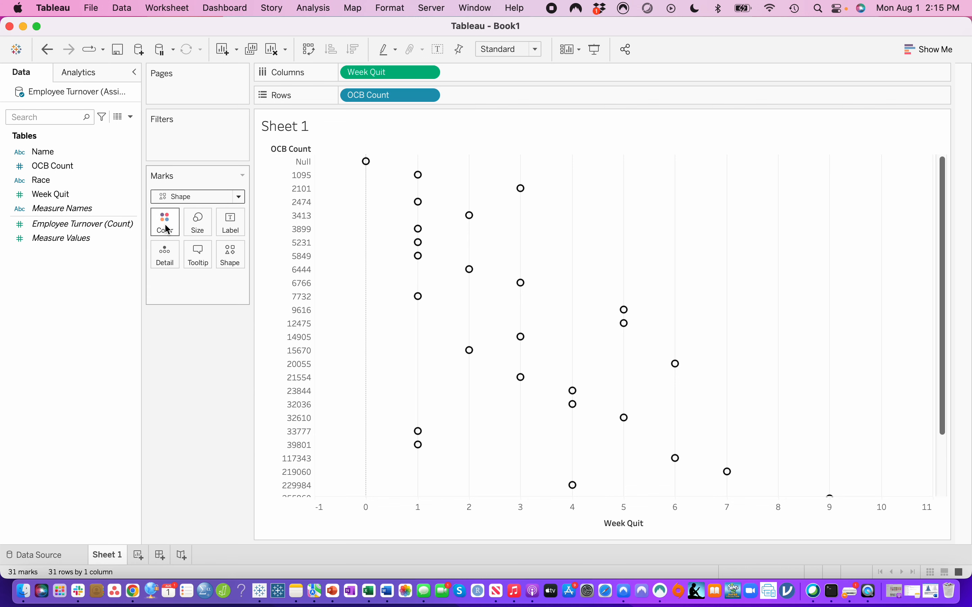
# - Change the mark shape to a filled, upward-pointing triangle
pyautogui.click(229, 255)
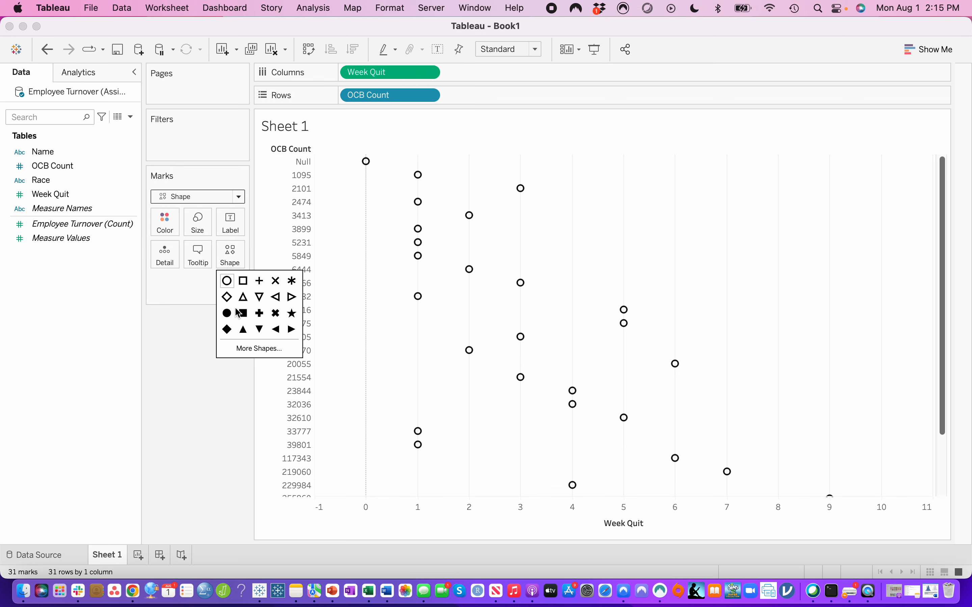
pyautogui.click(243, 329)
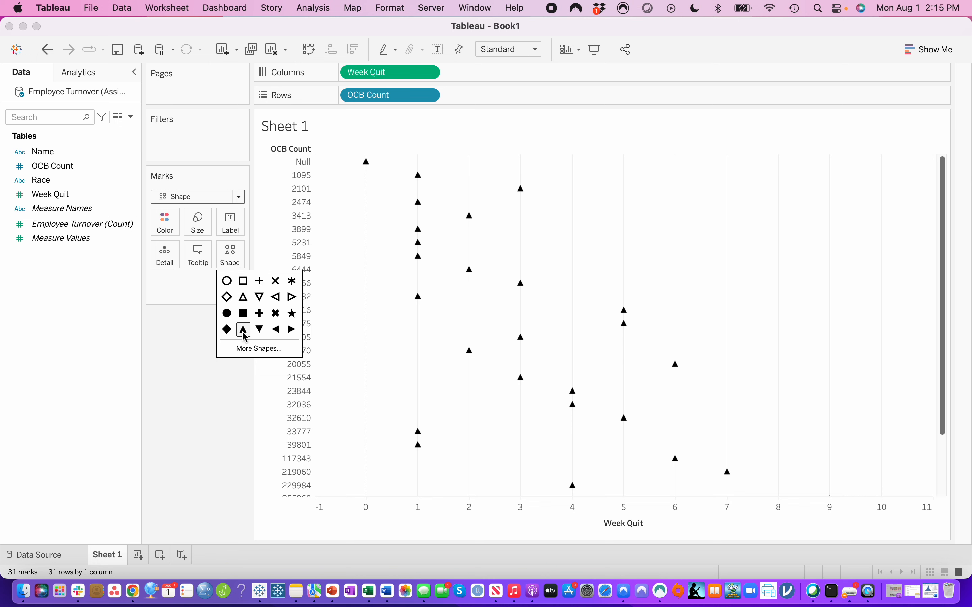
pyautogui.click(187, 354)
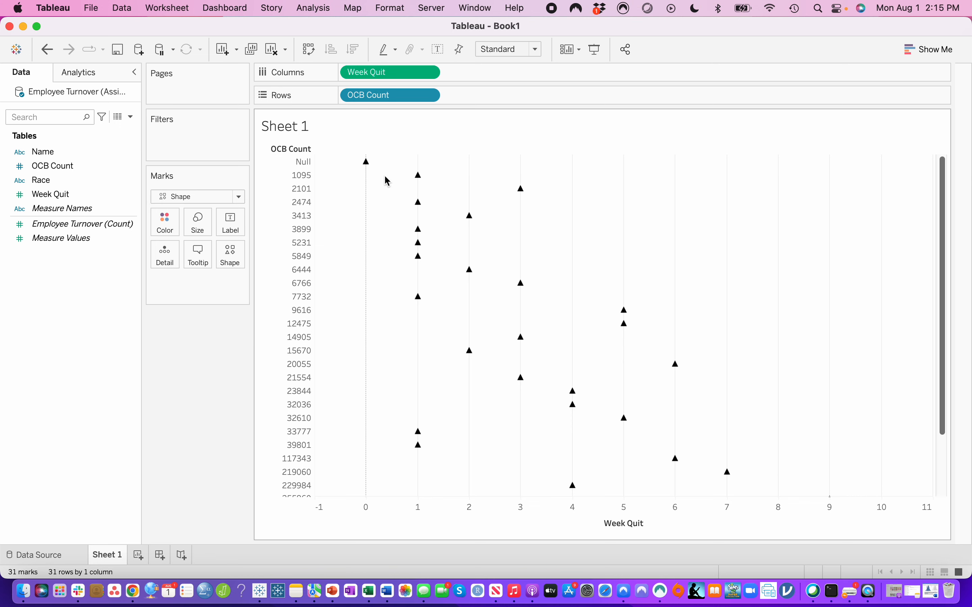
# - Exclude the Null value of OCB Count from the chart
pyautogui.rightClick(305, 169)
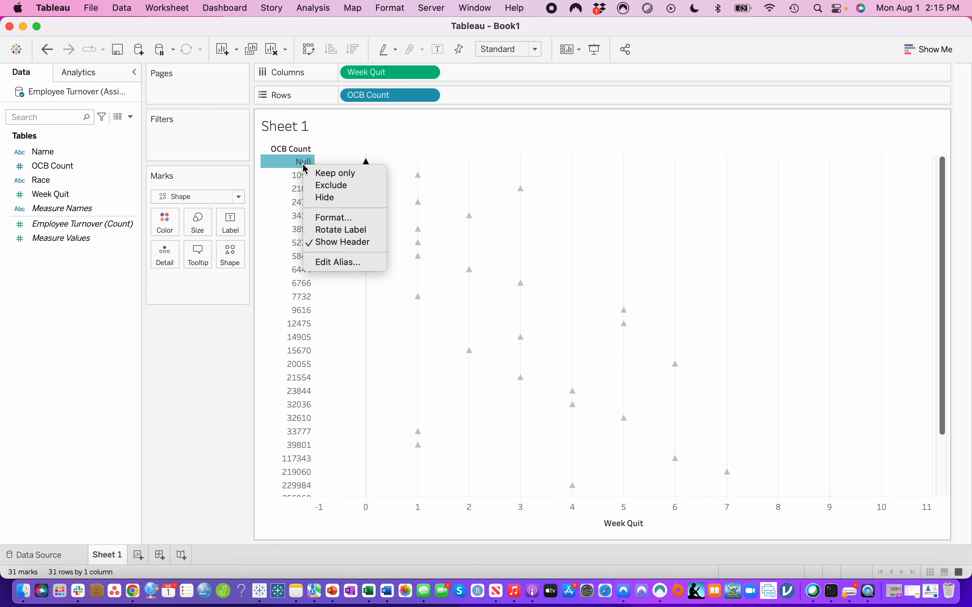
pyautogui.click(316, 186)
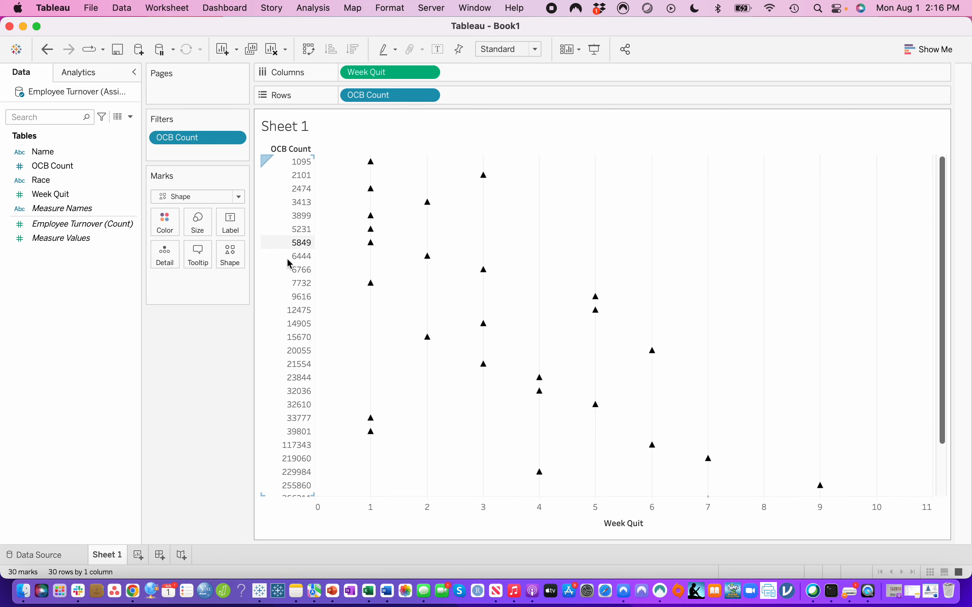
pyautogui.moveTo(380, 289)
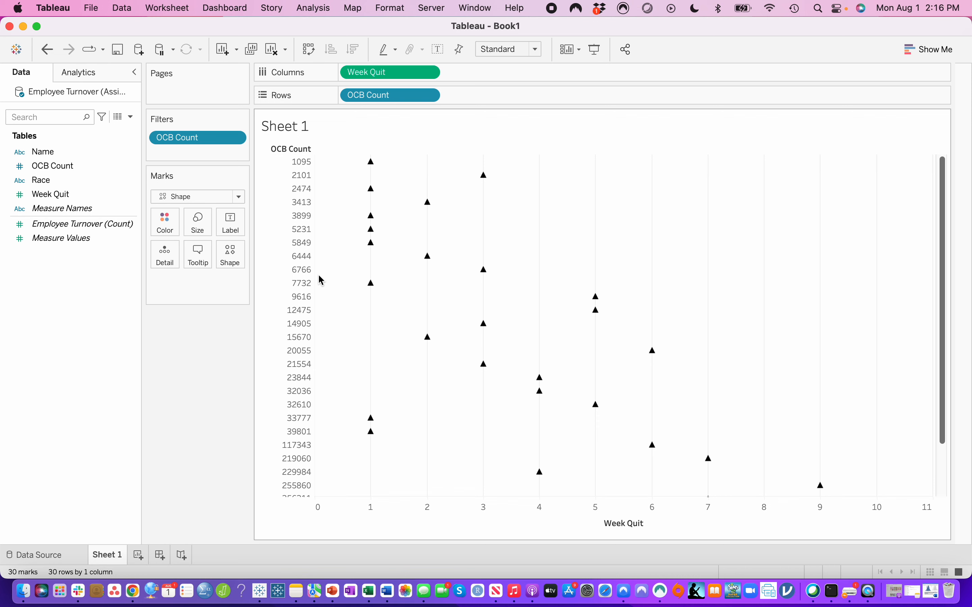
# - Sort the OCB Count rows of the chart in descending order
pyautogui.scroll(-5, 292, 384)
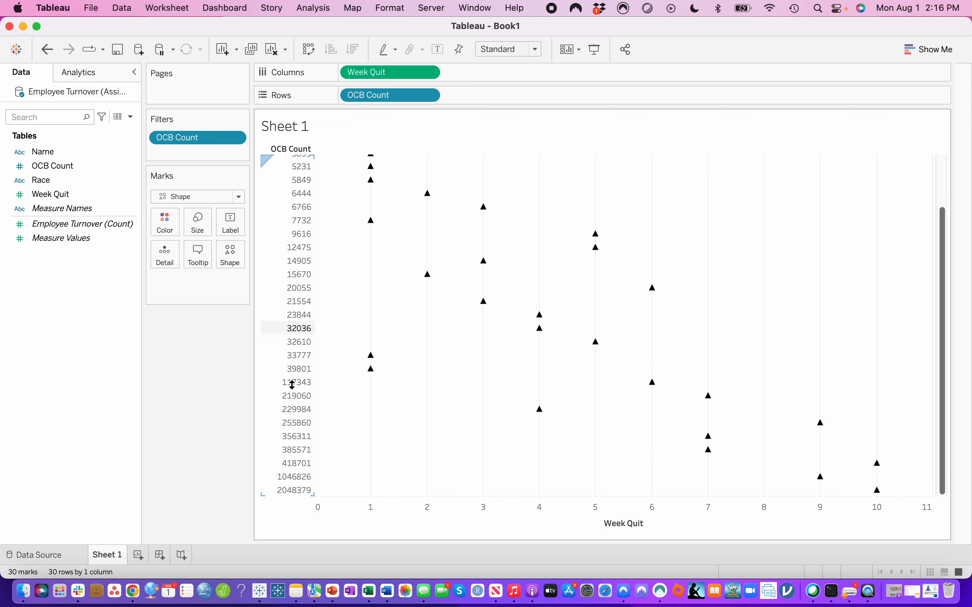
pyautogui.scroll(3, 292, 384)
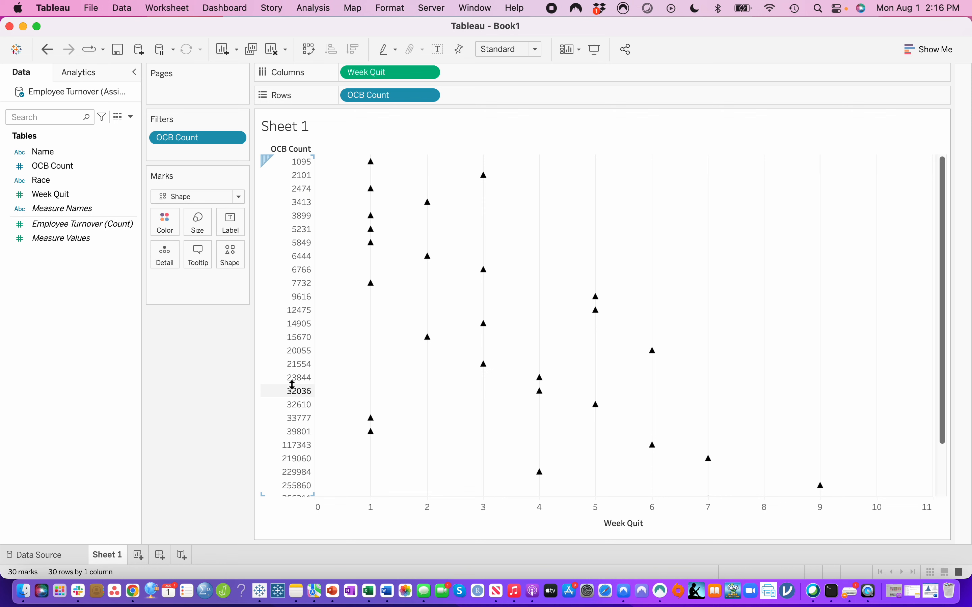
pyautogui.scroll(-5, 292, 384)
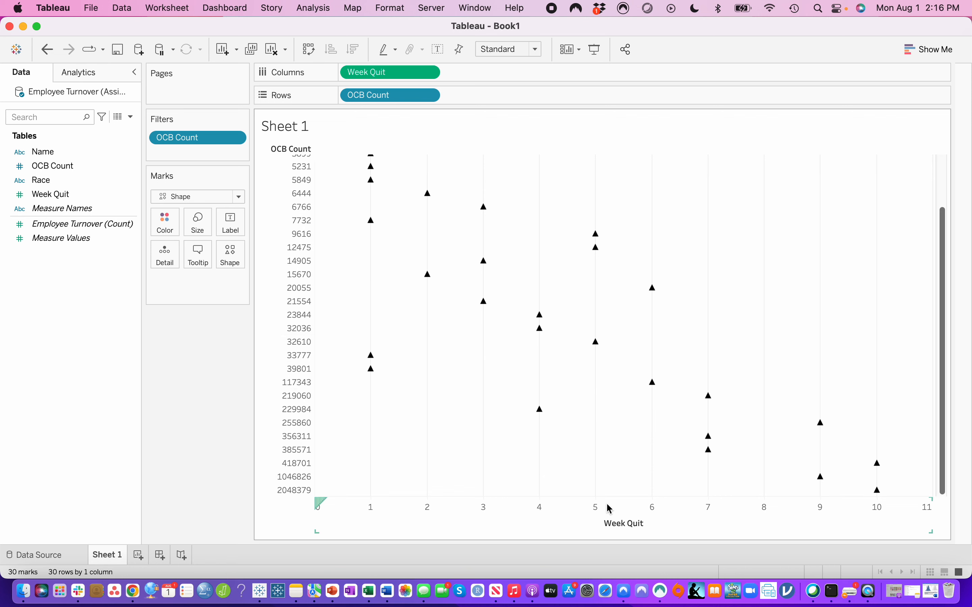
pyautogui.scroll(3, 506, 314)
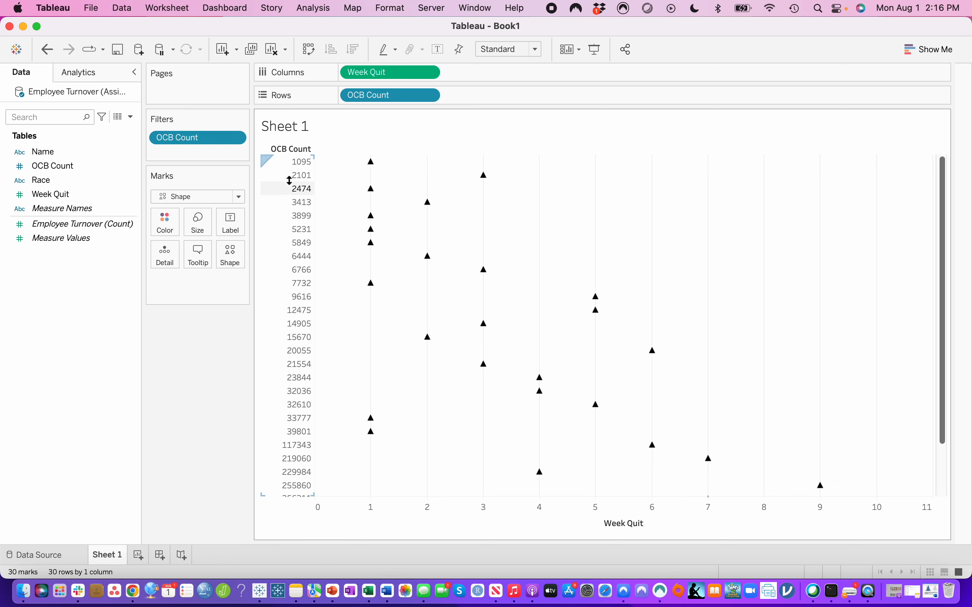
pyautogui.scroll(-2, 297, 410)
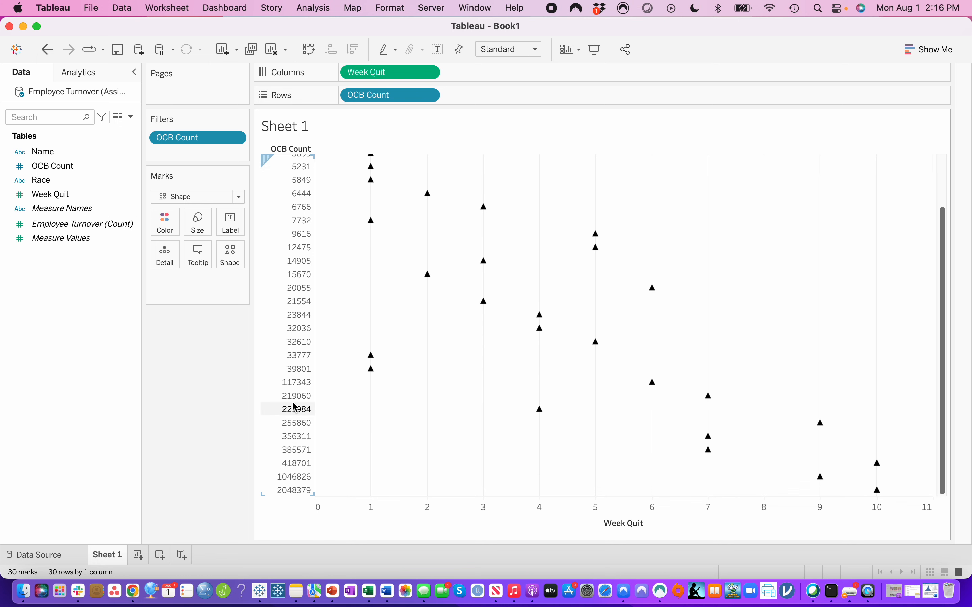
pyautogui.scroll(2, 295, 282)
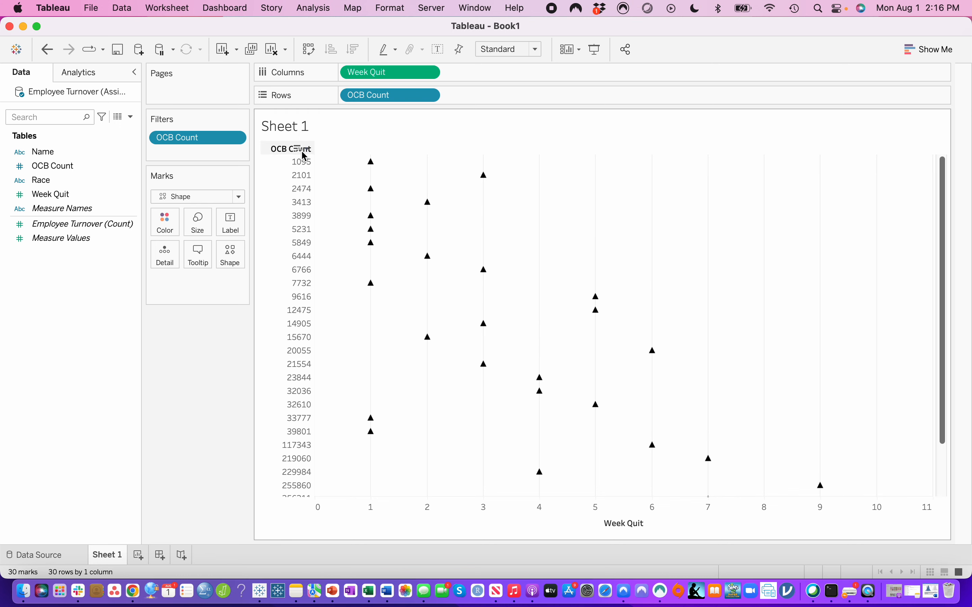
pyautogui.click(303, 151)
pyautogui.click(323, 170)
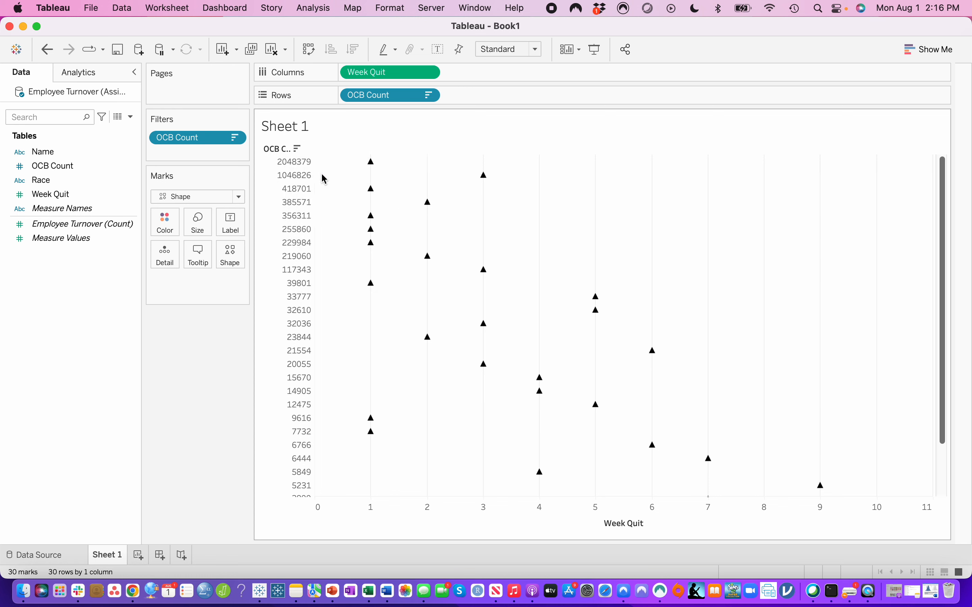
pyautogui.click(304, 165)
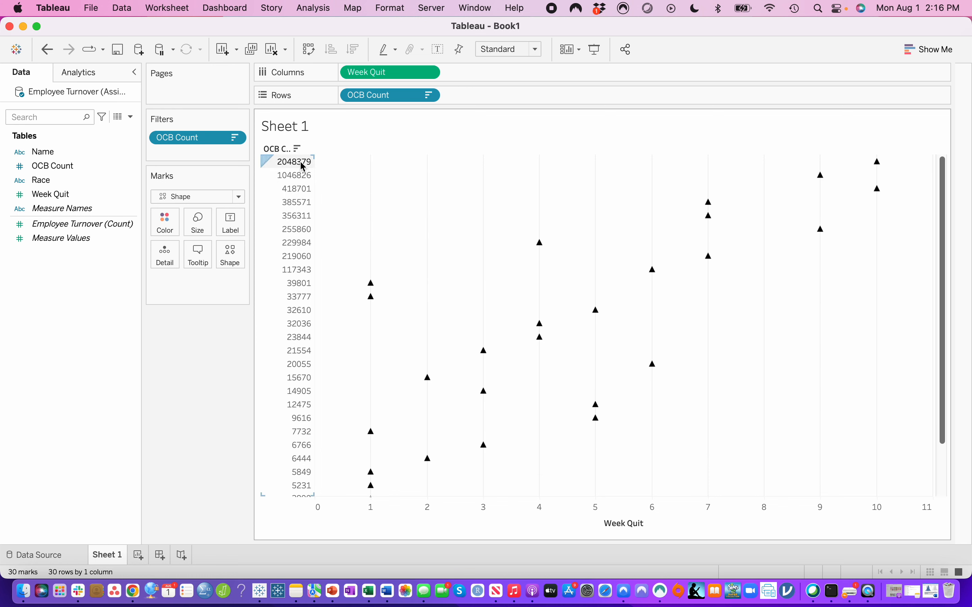
# - Make the OCB Count field on rows continuous
pyautogui.scroll(-2, 309, 461)
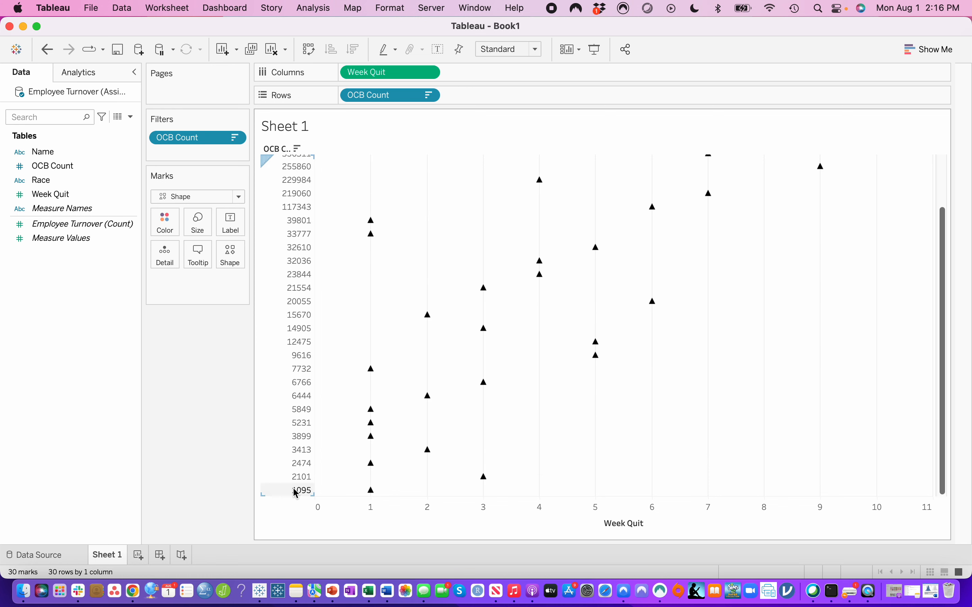
pyautogui.scroll(2, 301, 189)
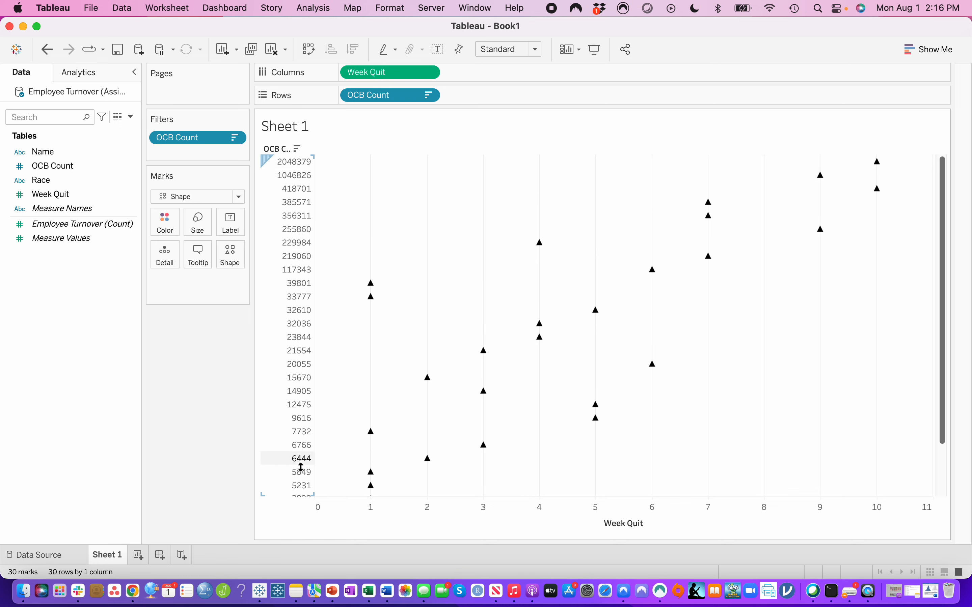
pyautogui.click(429, 97)
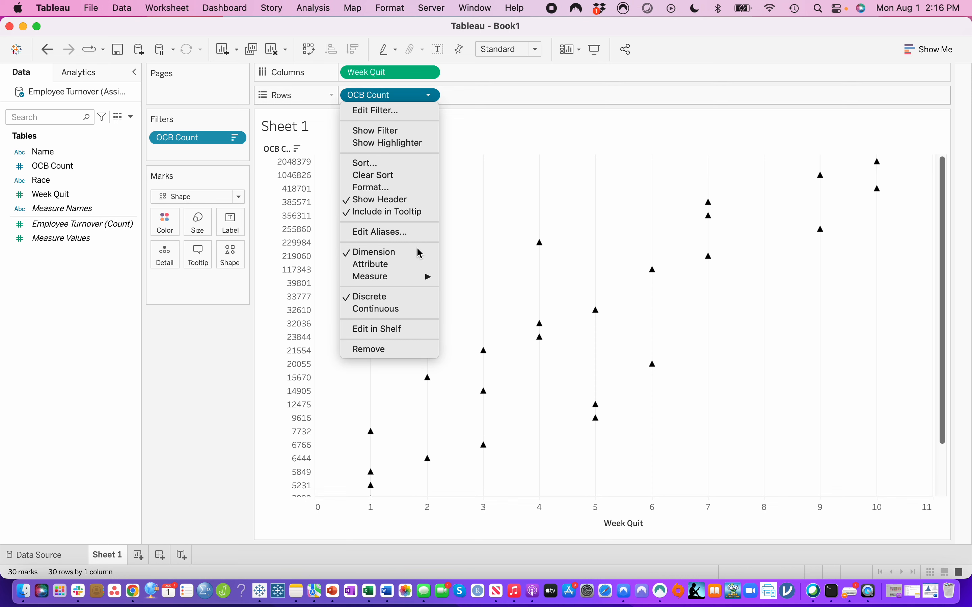
pyautogui.click(400, 309)
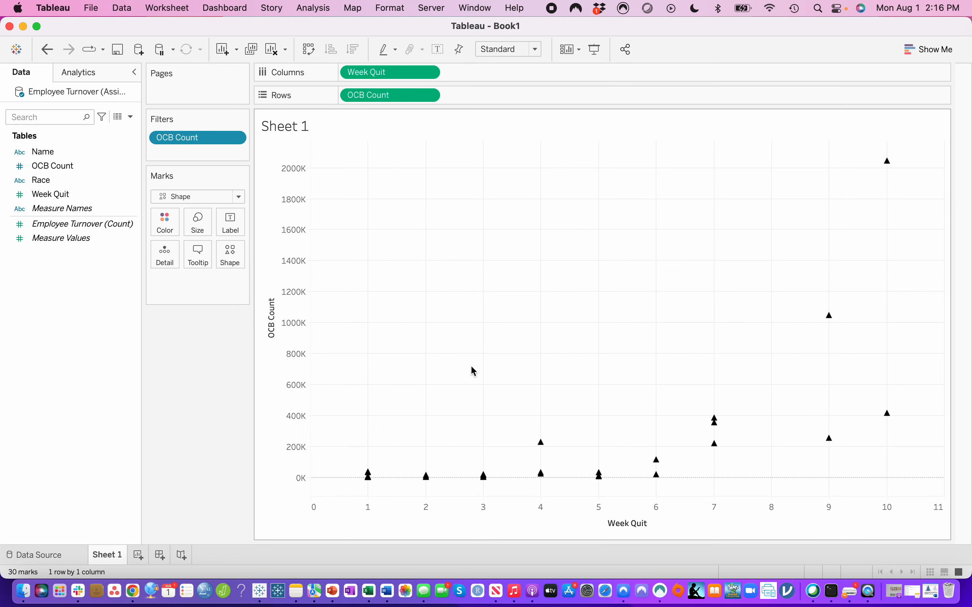
# - Replace the sheet name in the chart title with "Turnover and OCBs"
pyautogui.doubleClick(353, 129)
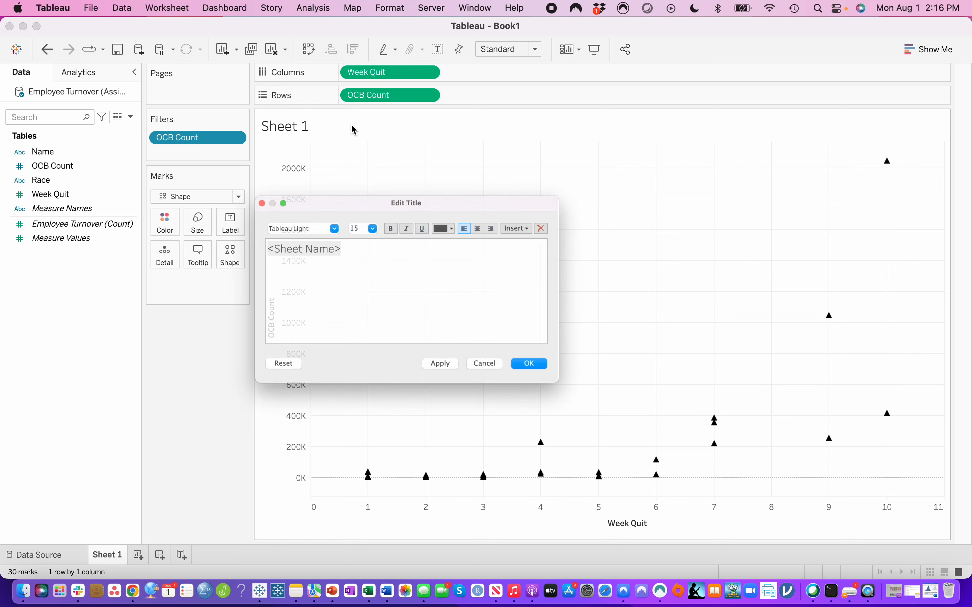
pyautogui.click(311, 236)
pyautogui.moveTo(347, 239); pyautogui.dragTo(169, 232)
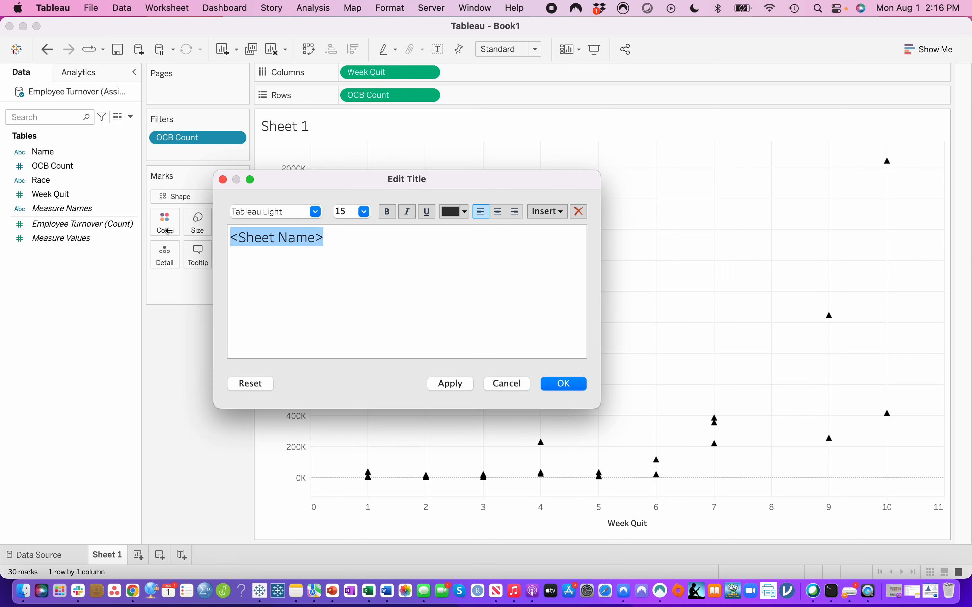
pyautogui.write('Tur')
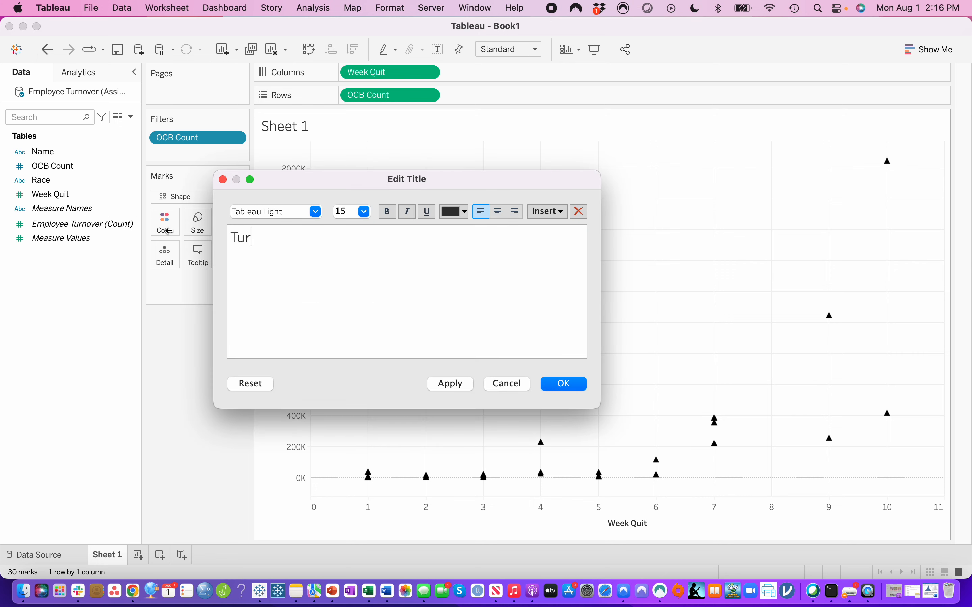
pyautogui.write('nover and OCBs')
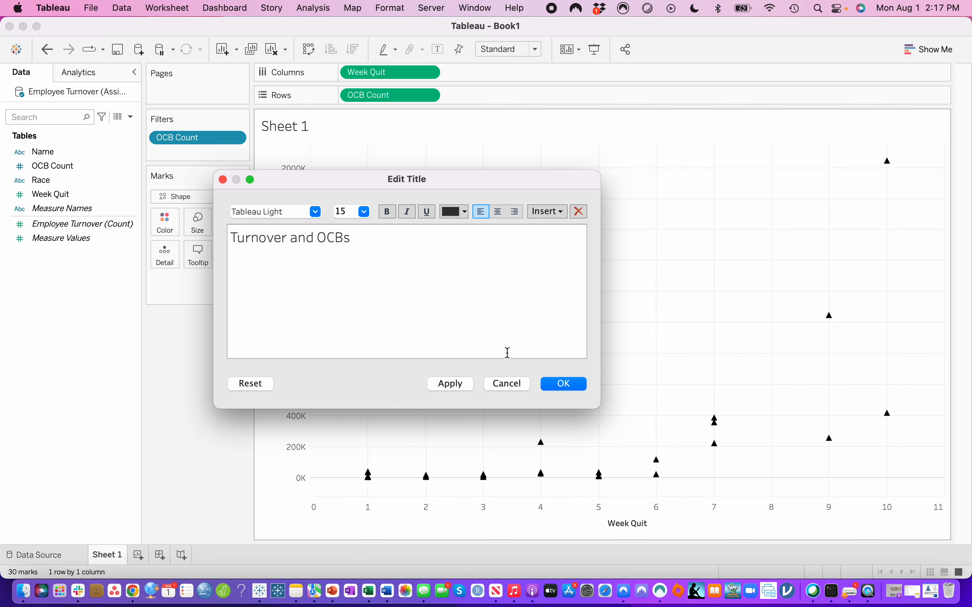
# - Make the chart title text bold, center it, and apply the title changes
pyautogui.tripleClick(335, 241)
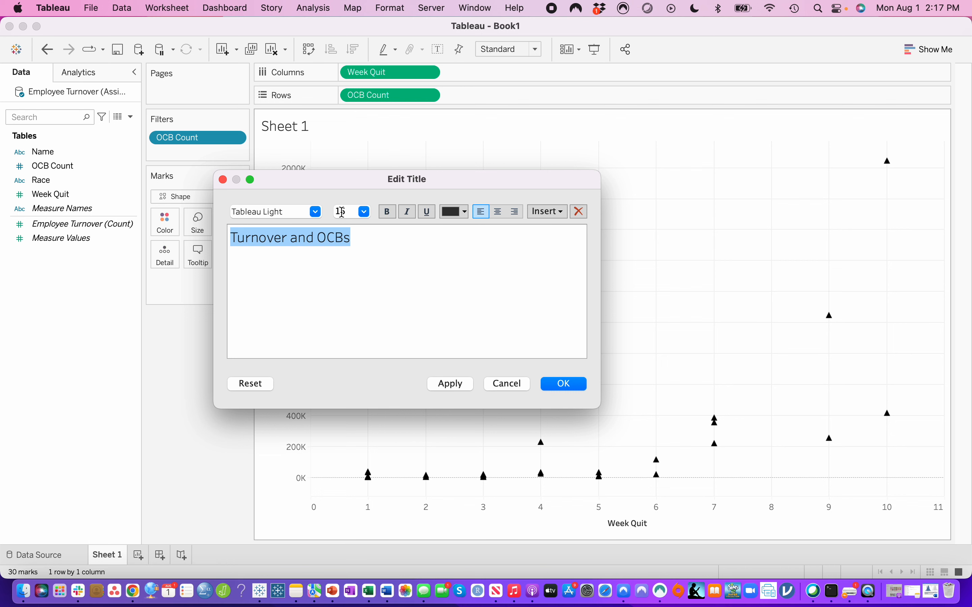
pyautogui.click(387, 212)
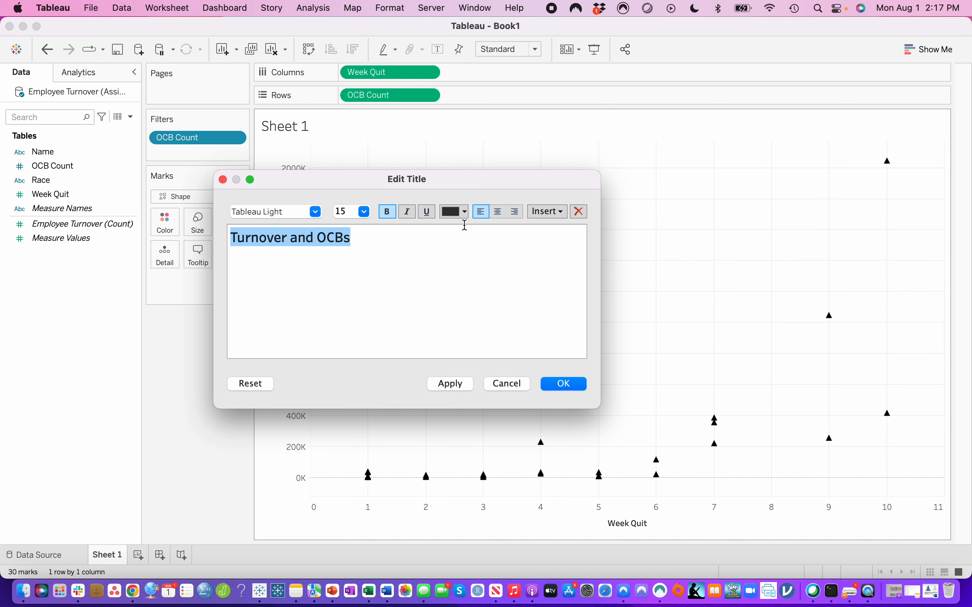
pyautogui.click(500, 215)
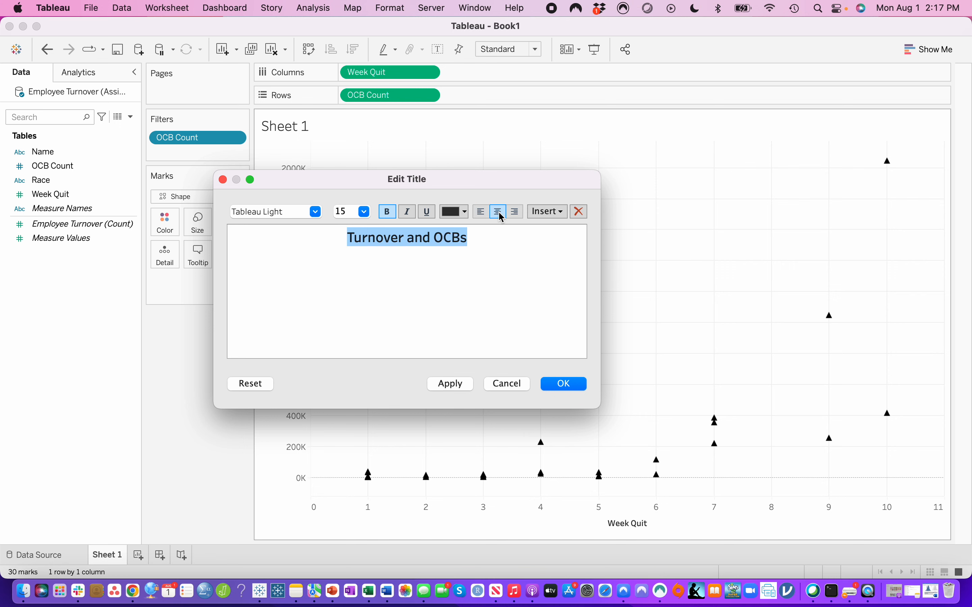
pyautogui.click(558, 388)
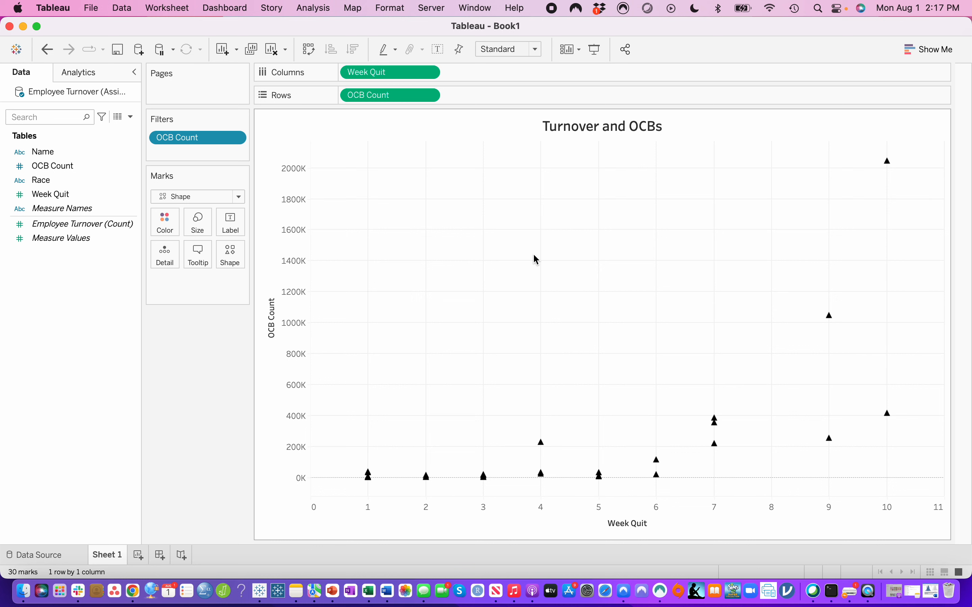
pyautogui.rightClick(517, 128)
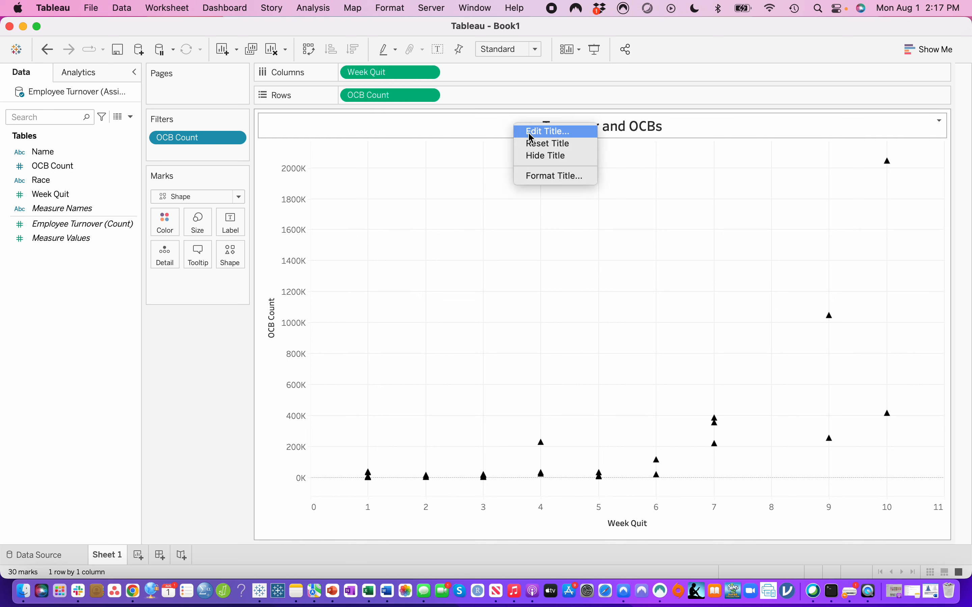
pyautogui.click(477, 173)
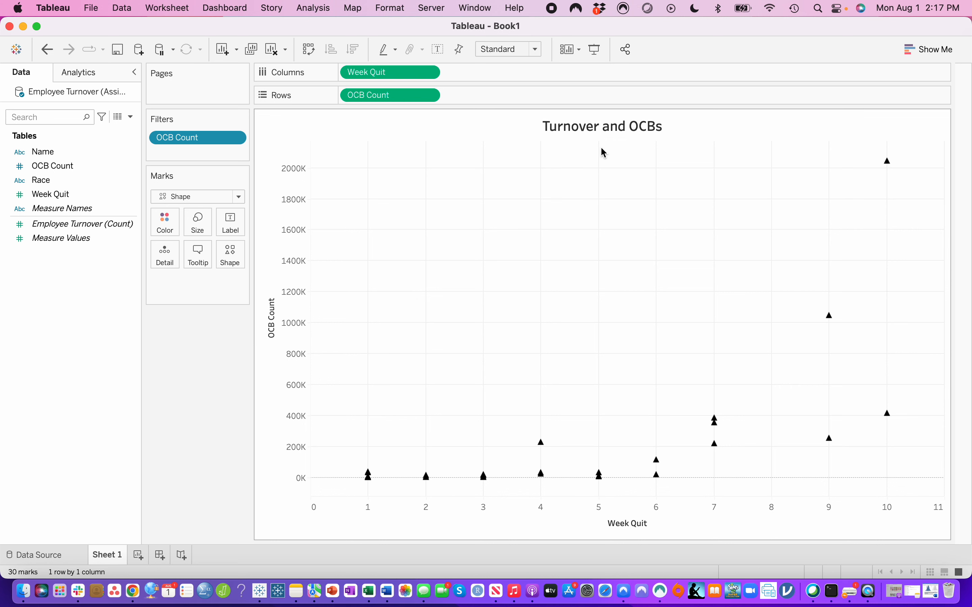
# - Set the title of the vertical OCB Count axis to "Number of OCBs"
pyautogui.rightClick(275, 327)
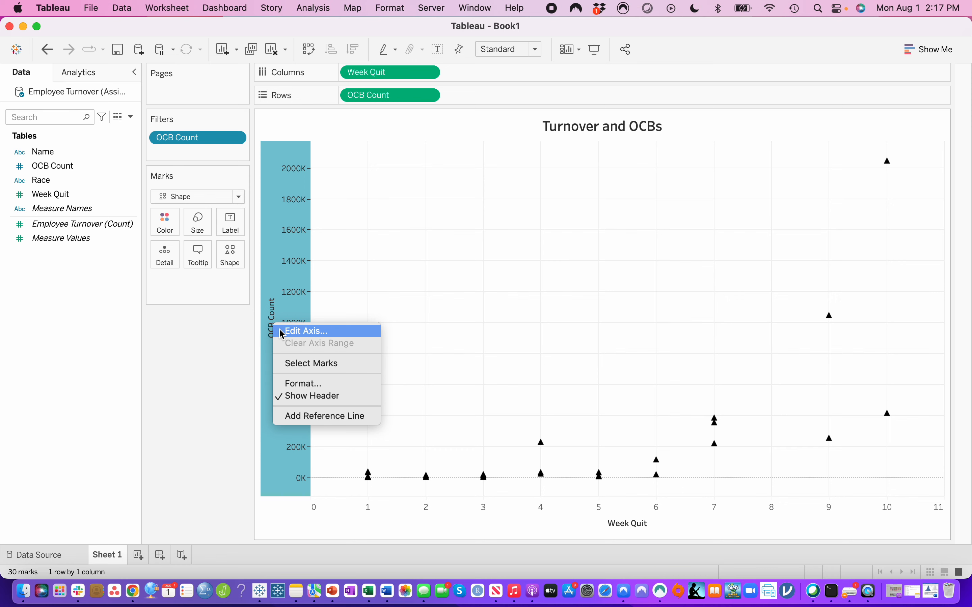
pyautogui.click(306, 331)
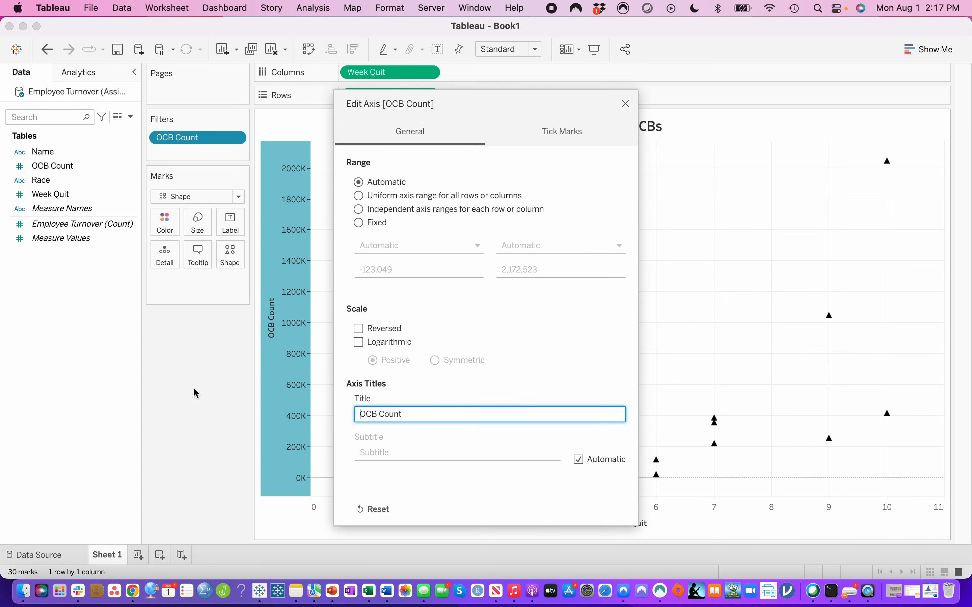
pyautogui.moveTo(422, 413); pyautogui.dragTo(275, 413)
pyautogui.write('Number of OCBs')
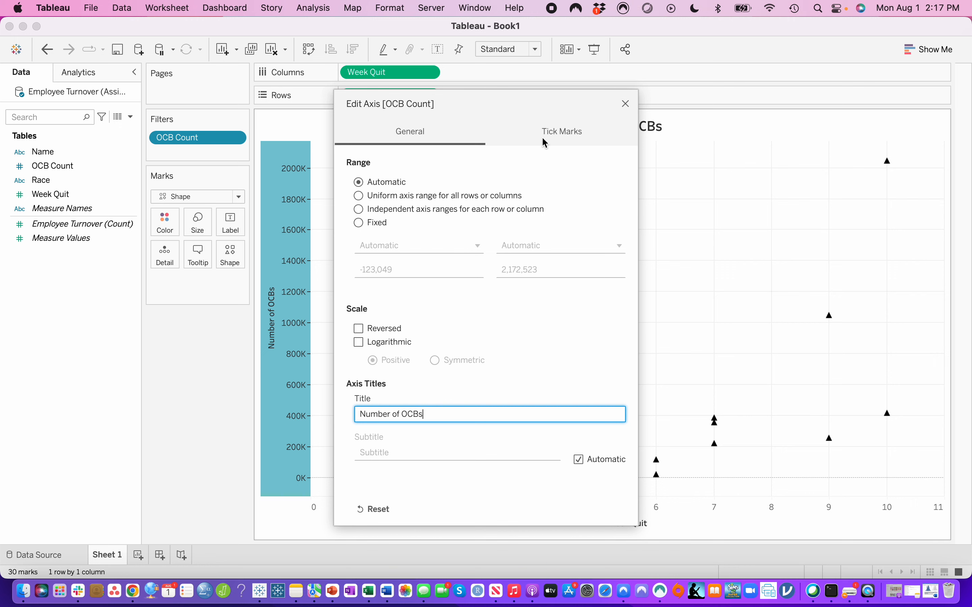
pyautogui.click(626, 104)
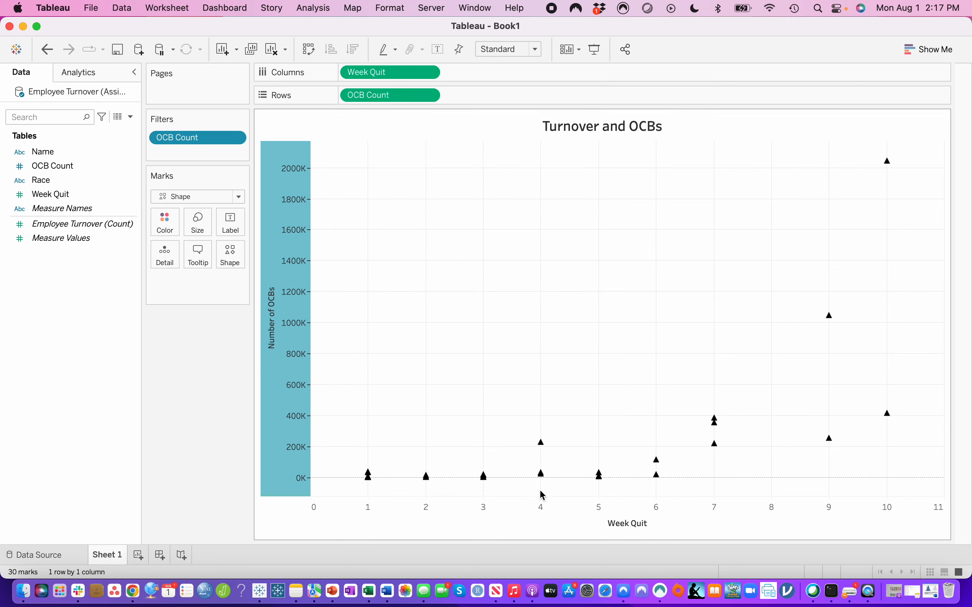
# - Set the title of the horizontal Week Quit axis to "Week of Turnover" and deselect the axis
pyautogui.rightClick(634, 524)
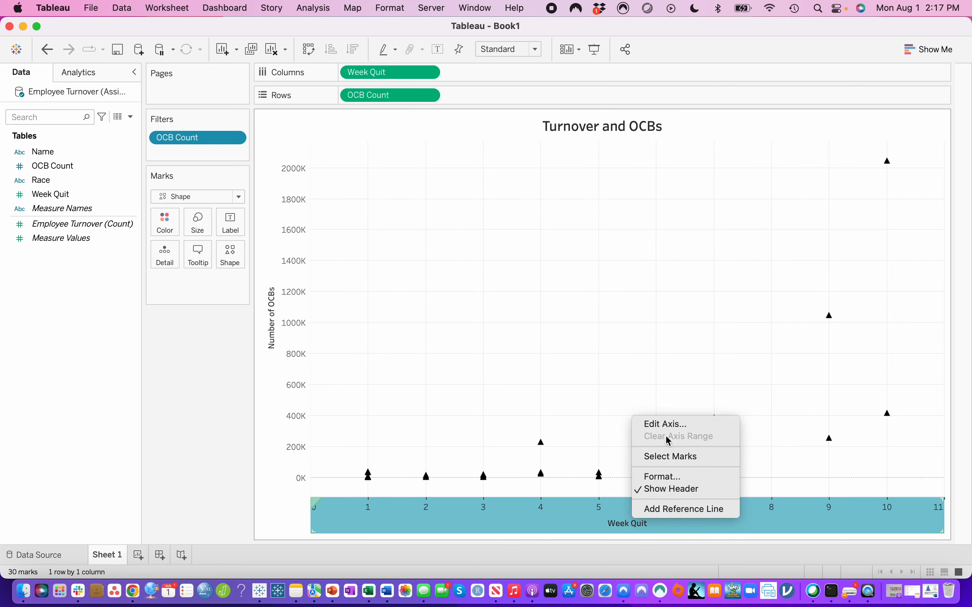
pyautogui.click(667, 424)
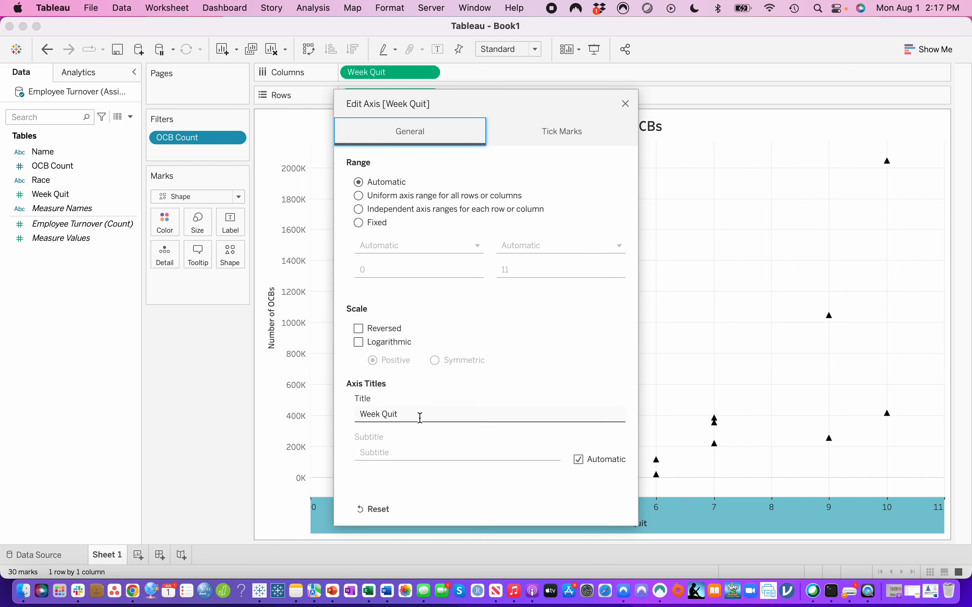
pyautogui.moveTo(420, 417); pyautogui.dragTo(332, 416)
pyautogui.write('Wee')
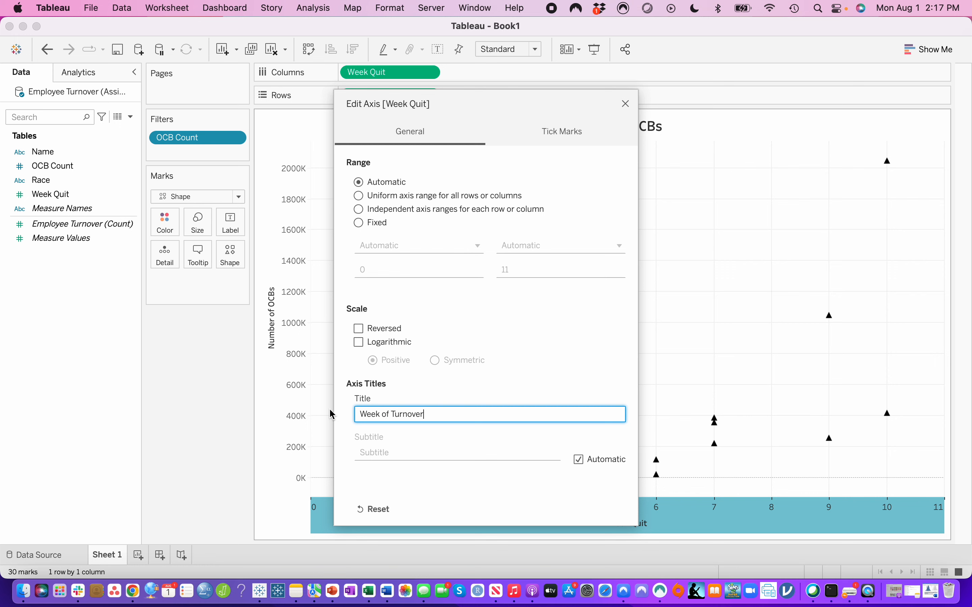
pyautogui.click(627, 104)
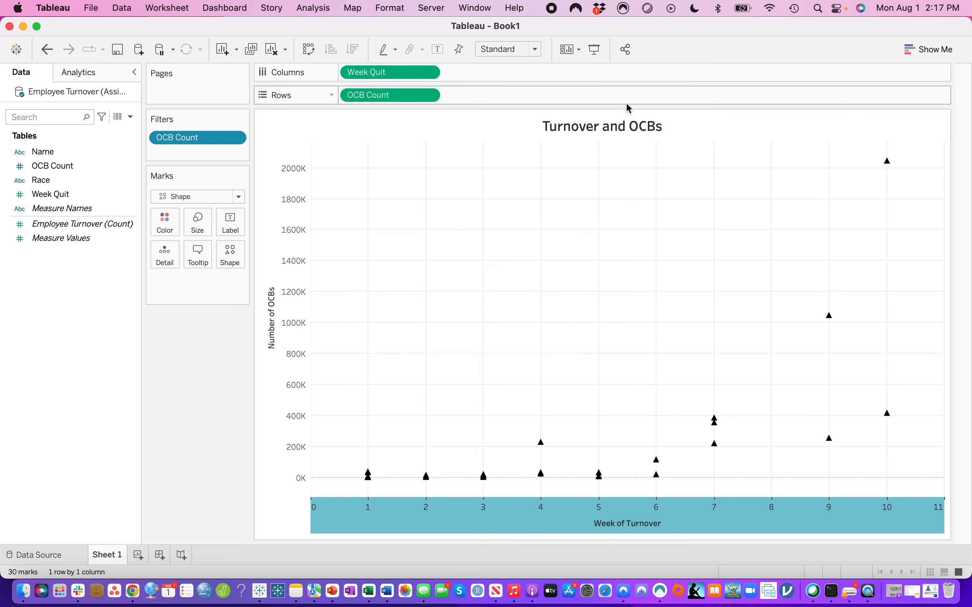
pyautogui.click(208, 426)
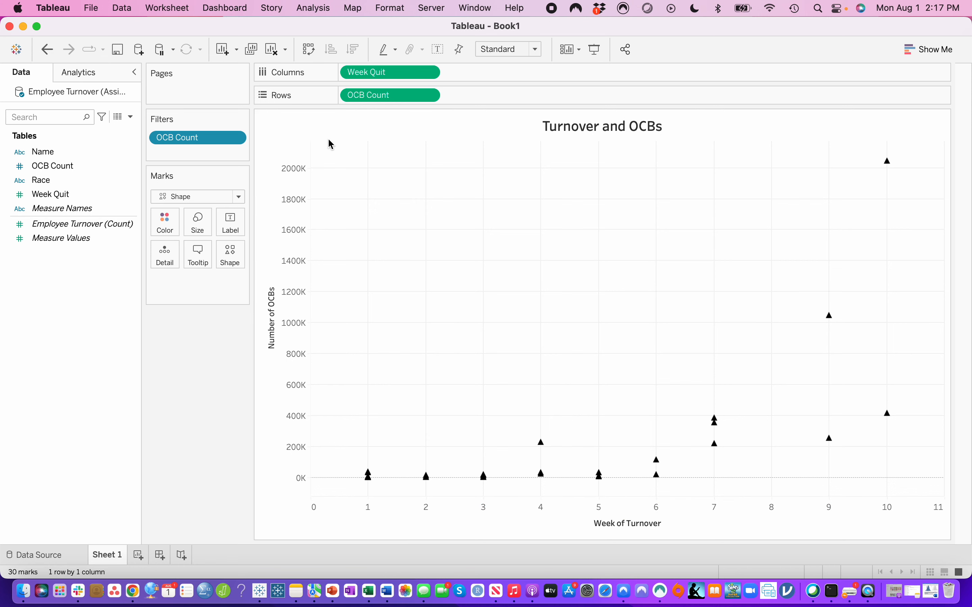
pyautogui.rightClick(454, 282)
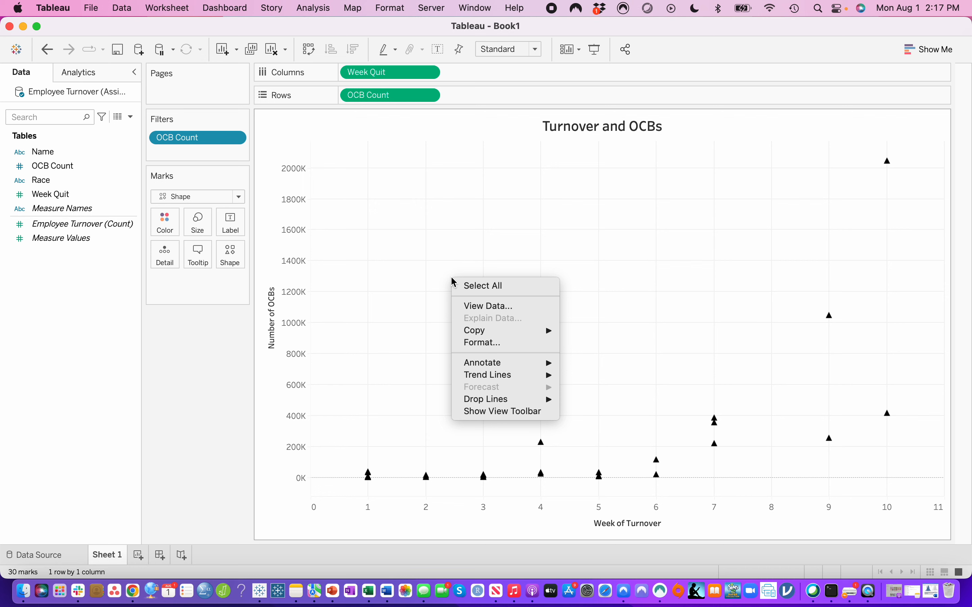
pyautogui.moveTo(549, 330)
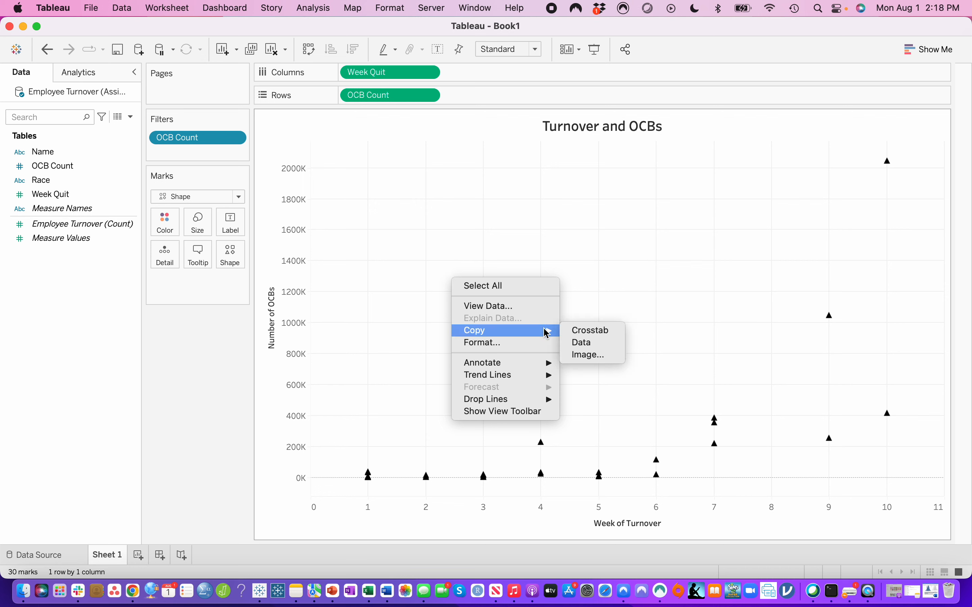
pyautogui.click(594, 355)
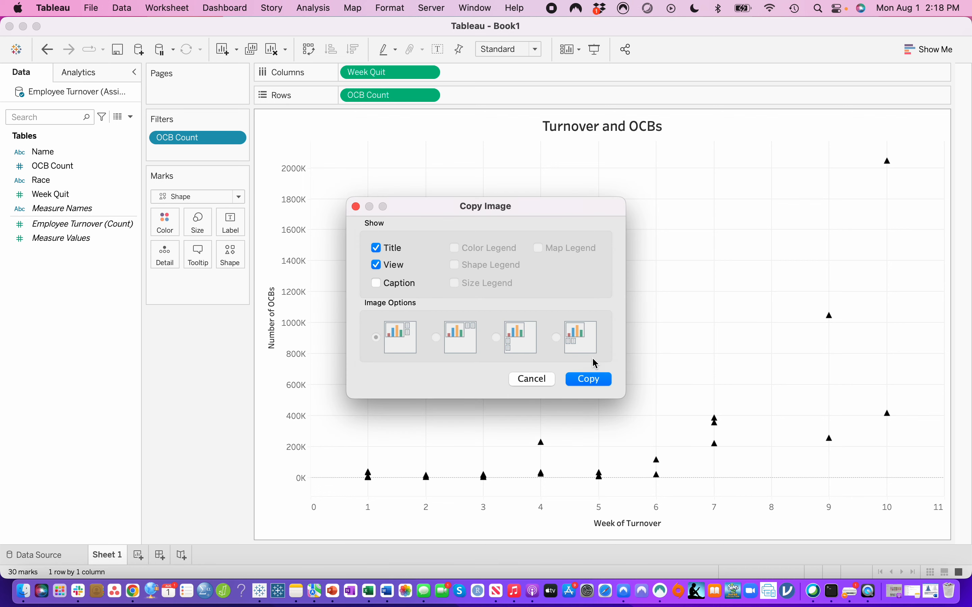
pyautogui.click(376, 284)
pyautogui.click(376, 283)
pyautogui.click(533, 380)
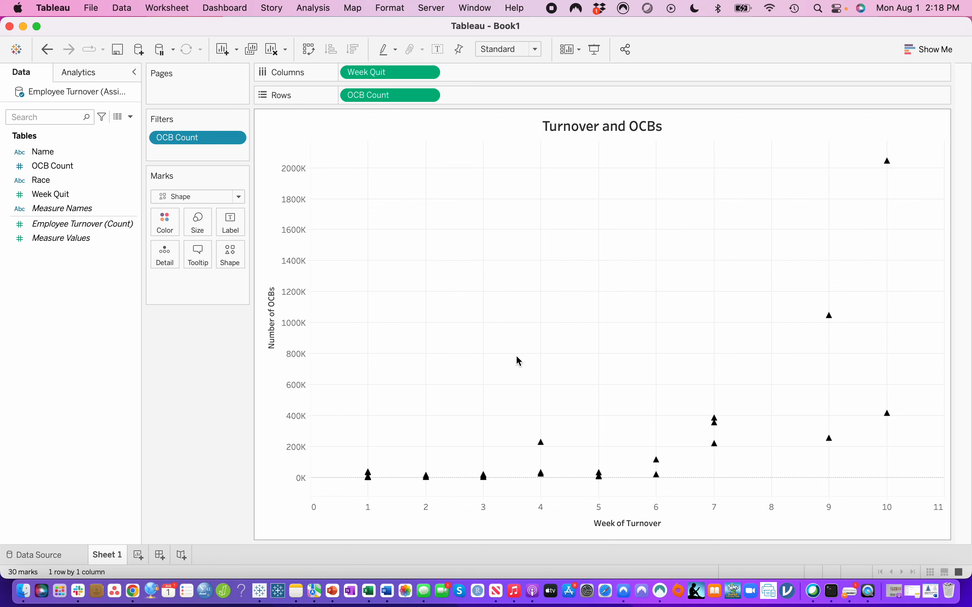
# - Examine the color, size and label options available for the chart's marks
pyautogui.click(167, 224)
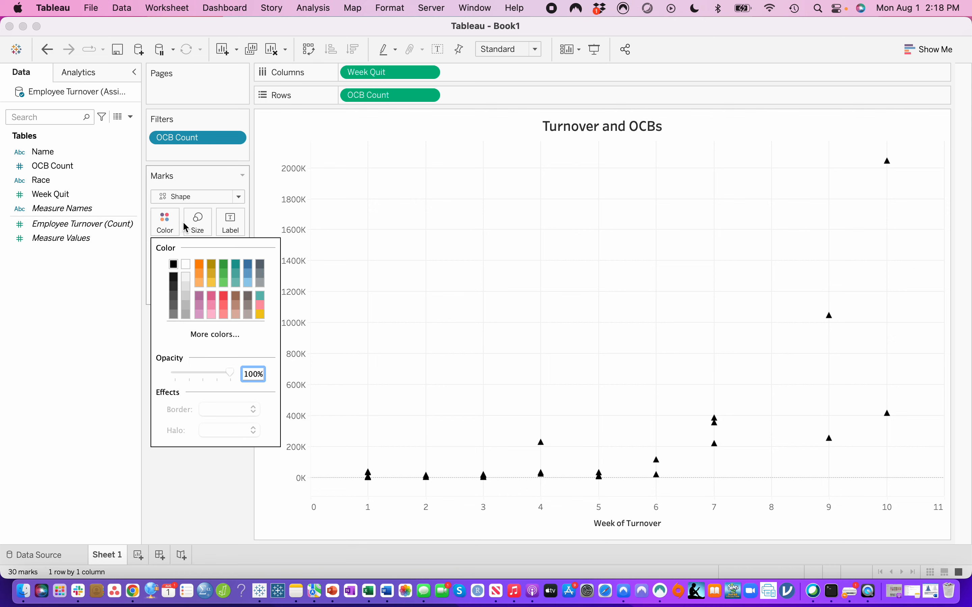
pyautogui.click(196, 228)
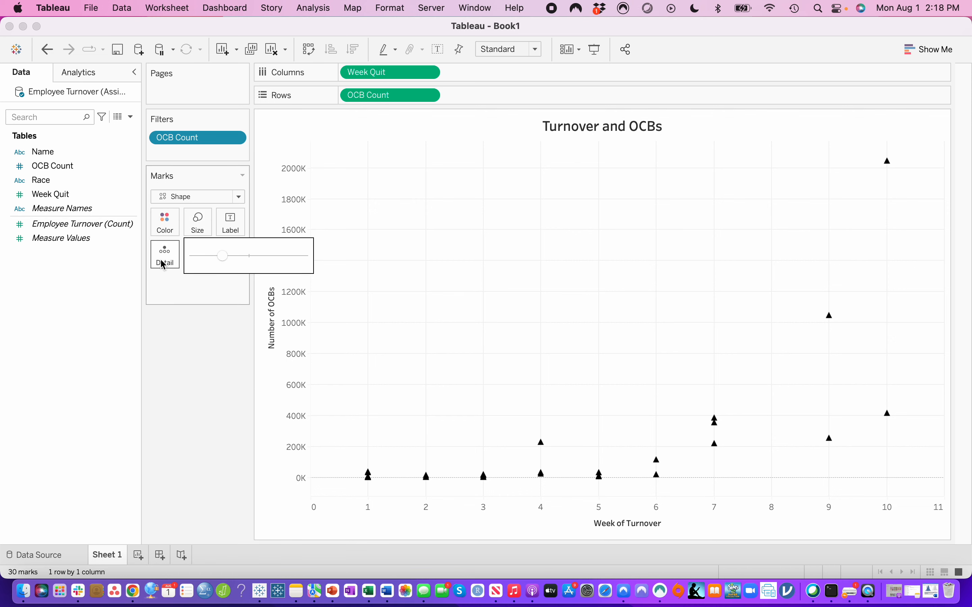
pyautogui.click(228, 255)
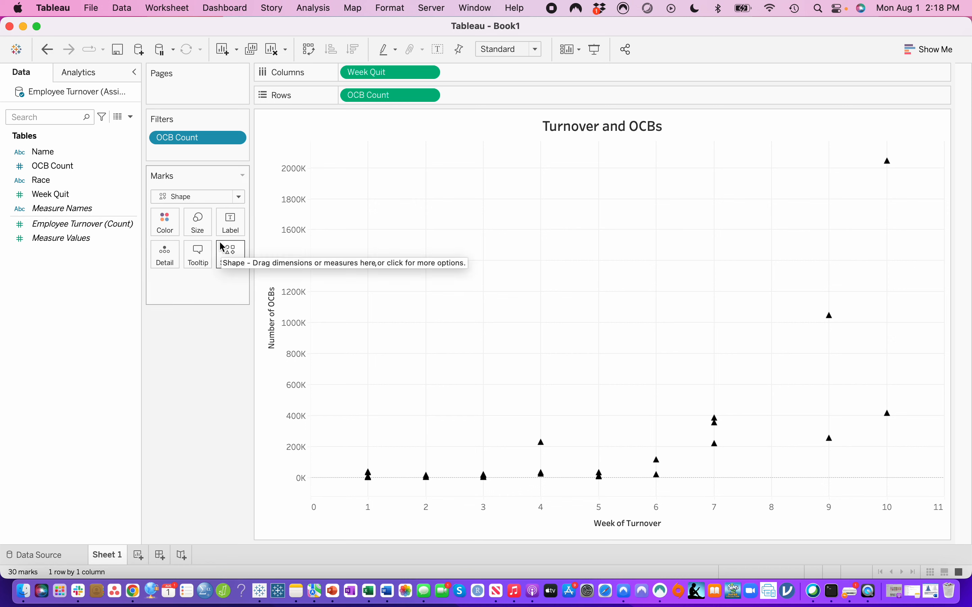
pyautogui.click(234, 231)
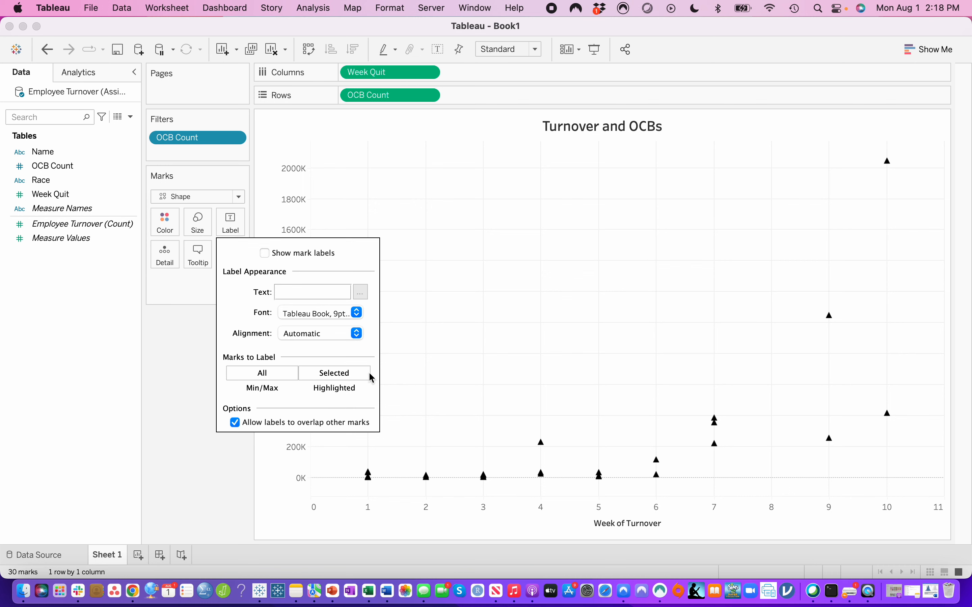
pyautogui.click(177, 398)
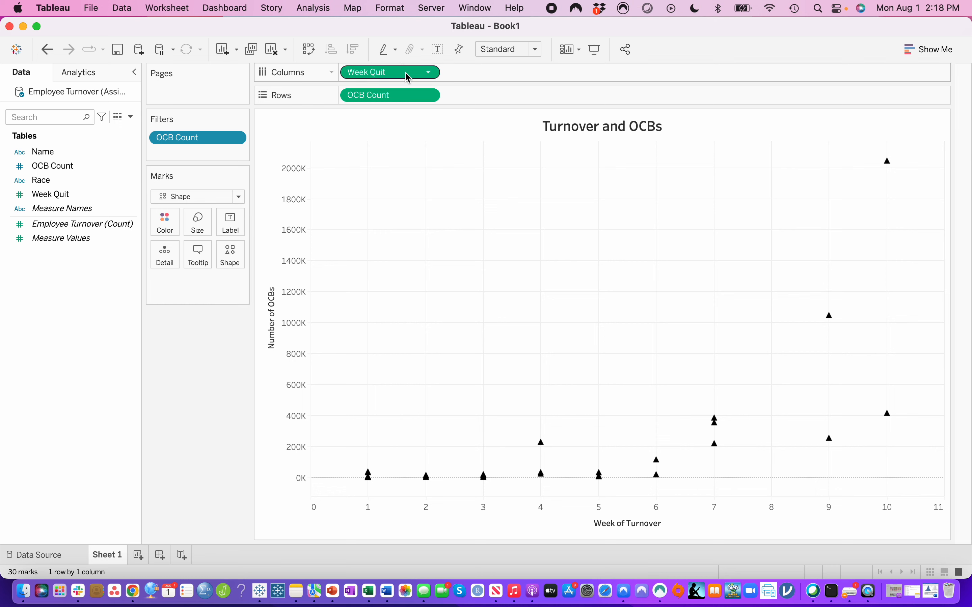
# - Clear the chart by removing Week Quit from columns, OCB Count from rows, and the OCB Count filter
pyautogui.moveTo(407, 78); pyautogui.dragTo(109, 245)
pyautogui.moveTo(391, 95); pyautogui.dragTo(47, 313)
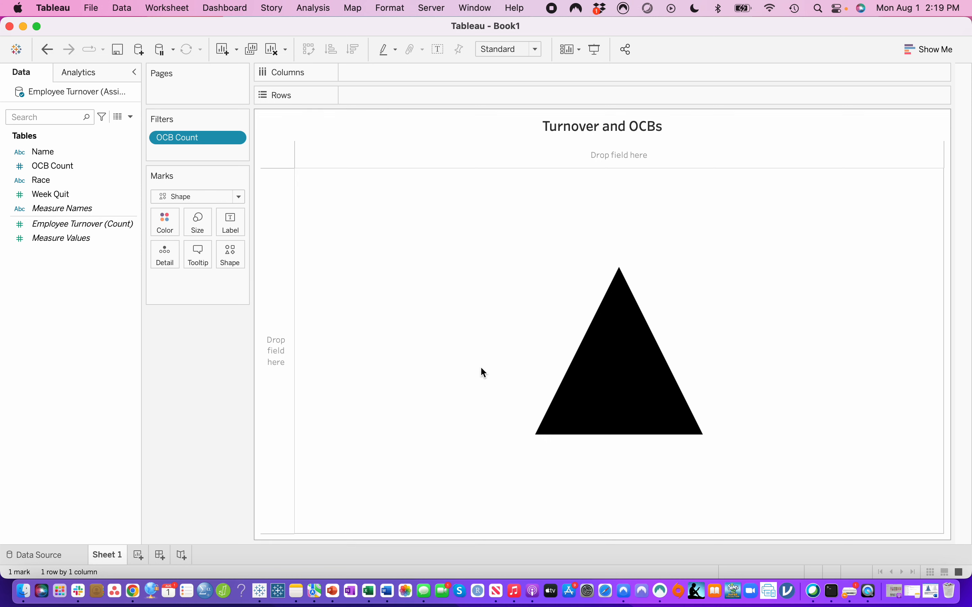
pyautogui.moveTo(195, 139); pyautogui.dragTo(44, 373)
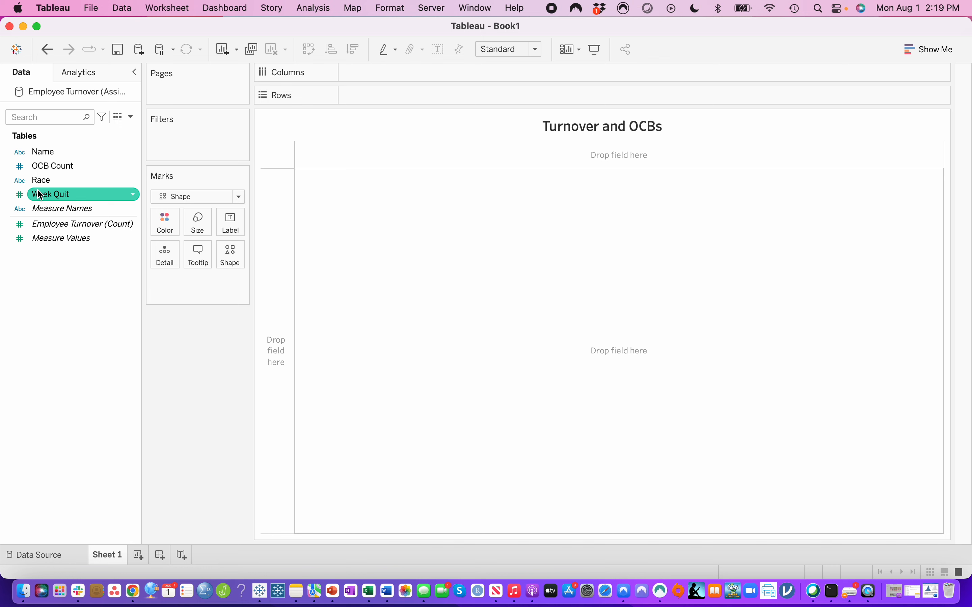
# - Place the Week Quit field on columns and change the mark type to Line
pyautogui.moveTo(40, 196)
pyautogui.mouseDown()
pyautogui.moveTo(380, 99)
pyautogui.moveTo(362, 97)
pyautogui.mouseUp()
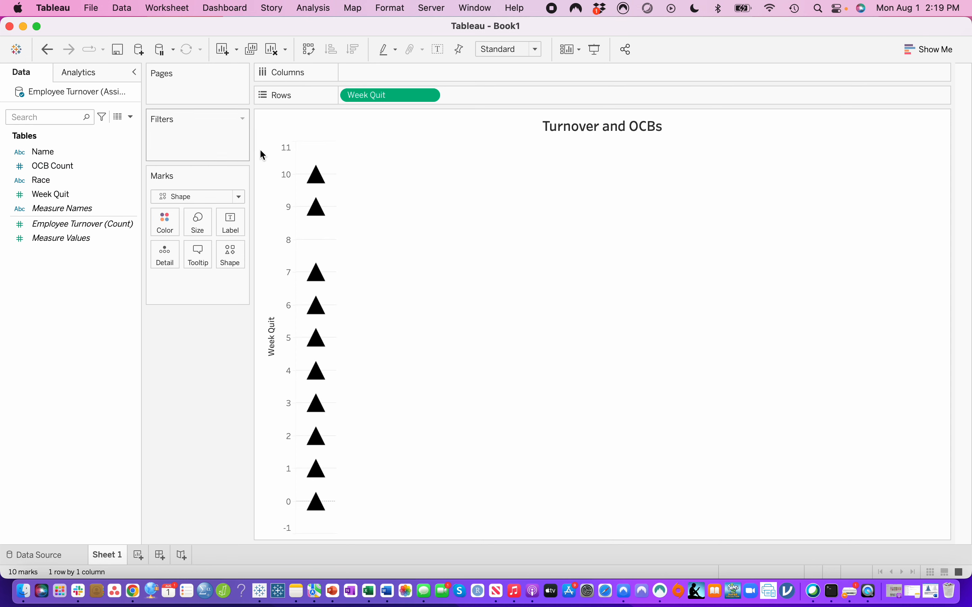
pyautogui.moveTo(358, 99); pyautogui.dragTo(362, 72)
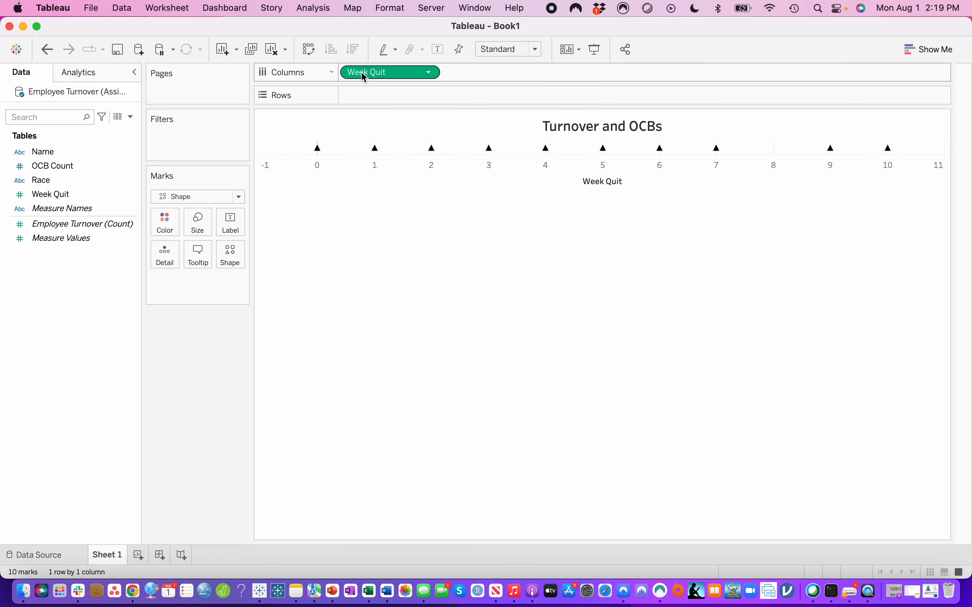
pyautogui.click(239, 197)
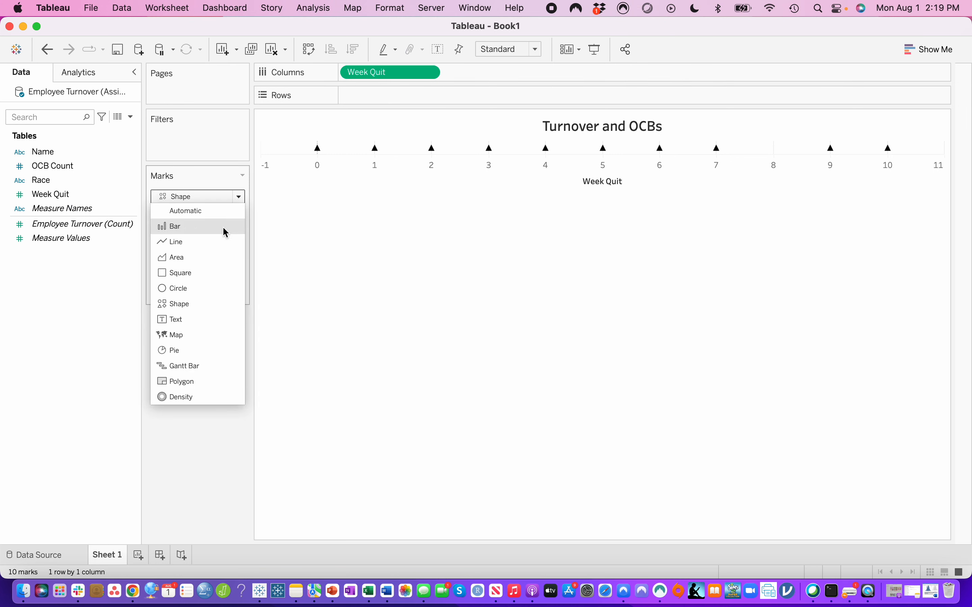
pyautogui.click(221, 243)
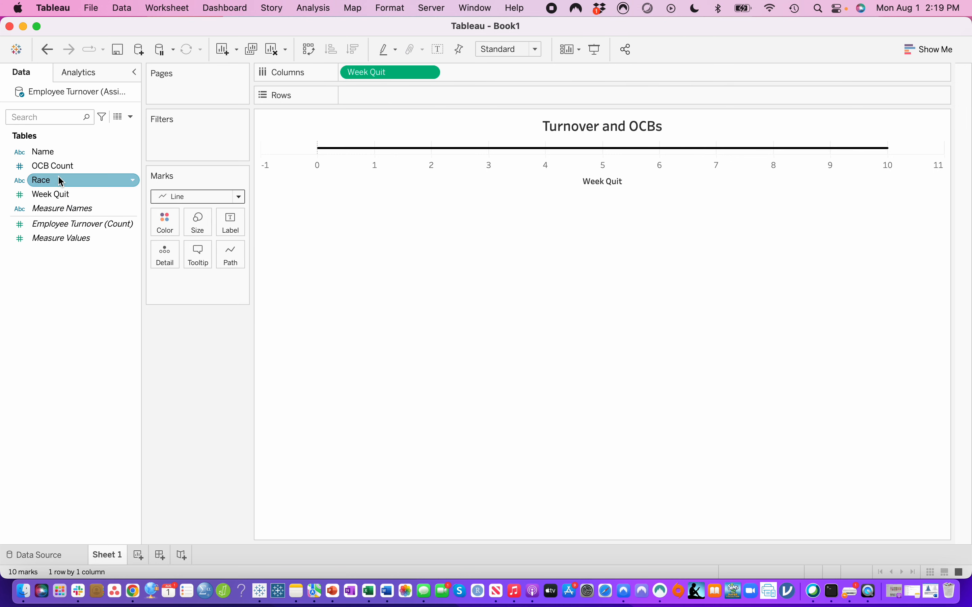
# - Create a binned field from Week Quit with a bin size of 1
pyautogui.click(60, 195)
pyautogui.rightClick(60, 195)
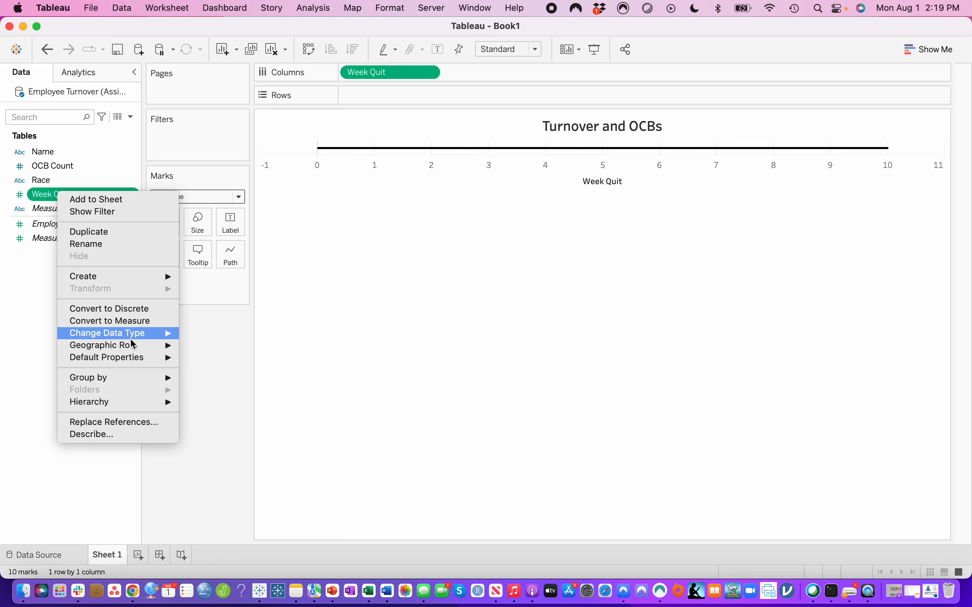
pyautogui.moveTo(133, 348)
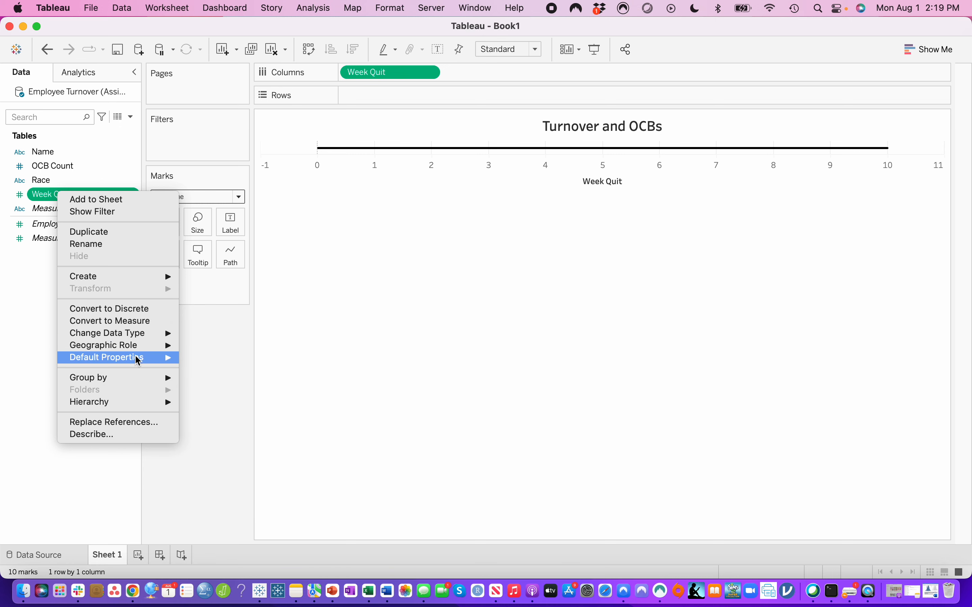
pyautogui.moveTo(161, 277)
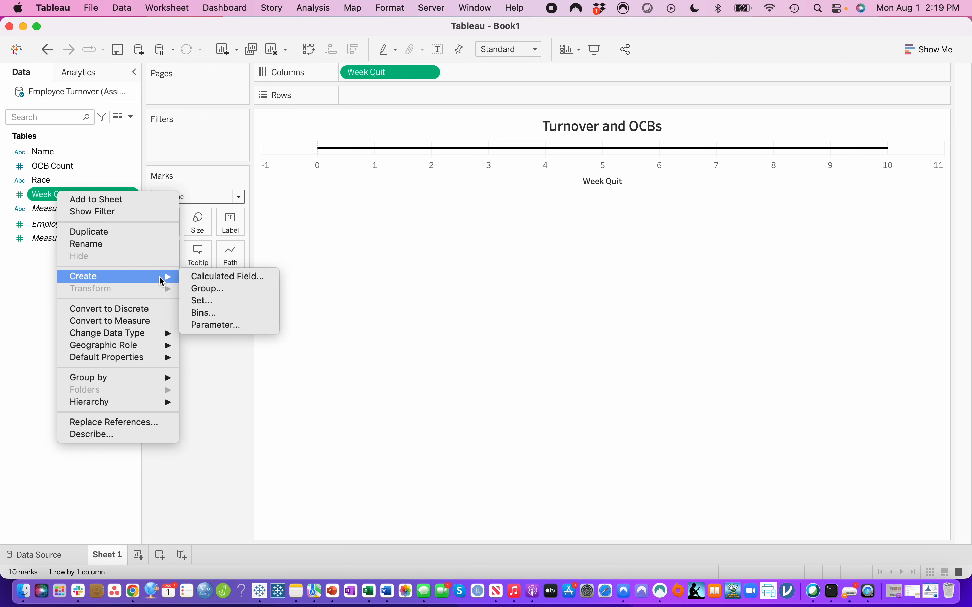
pyautogui.click(225, 314)
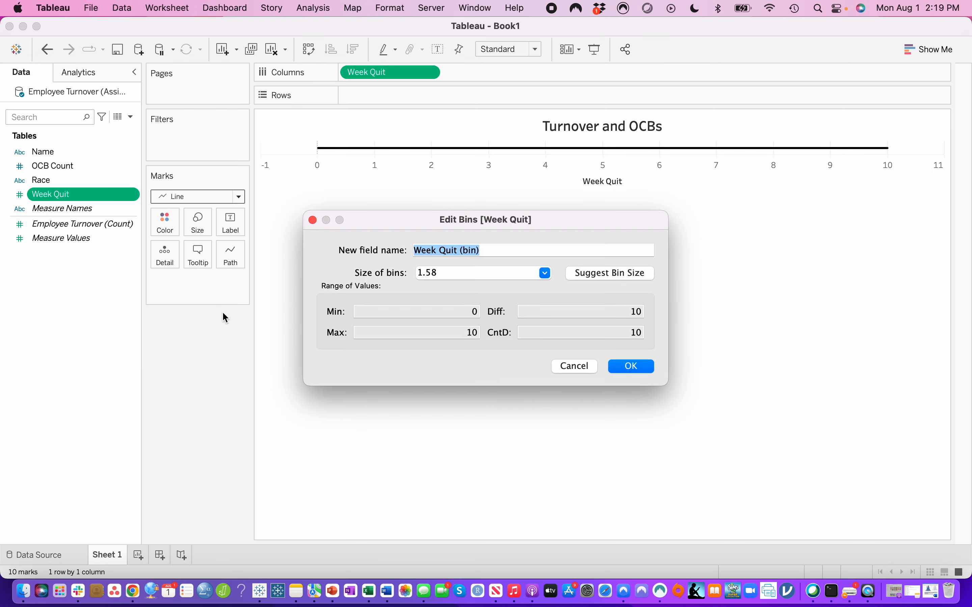
pyautogui.click(443, 273)
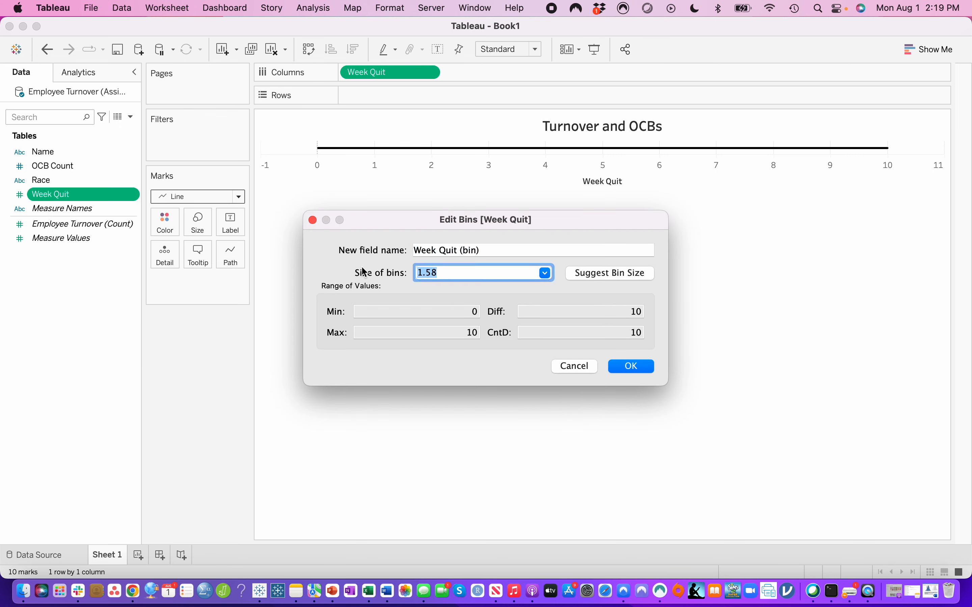
pyautogui.write('1')
pyautogui.click(629, 373)
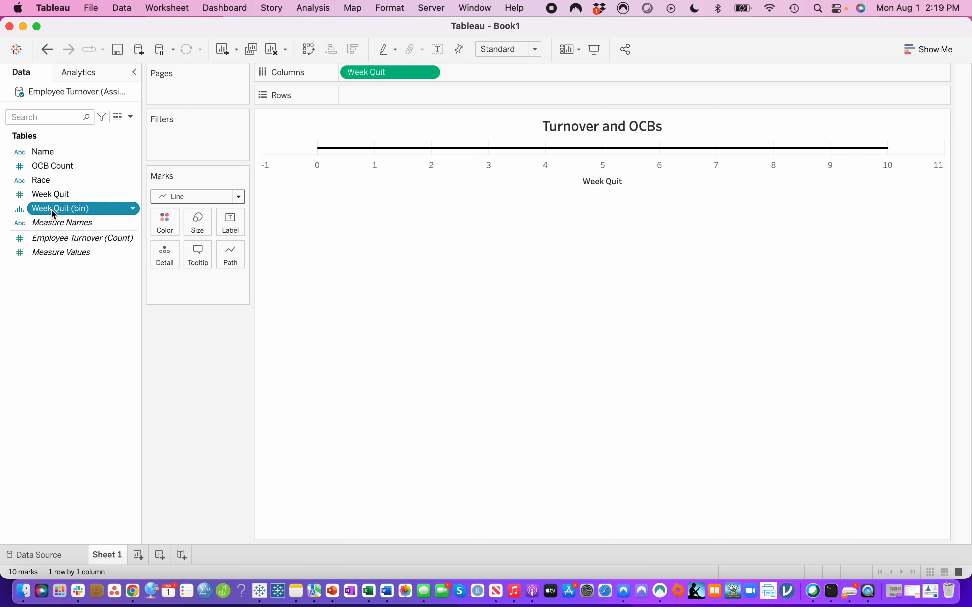
# - Place the Week Quit (bin) field on rows and convert it to continuous
pyautogui.moveTo(54, 213); pyautogui.dragTo(378, 97)
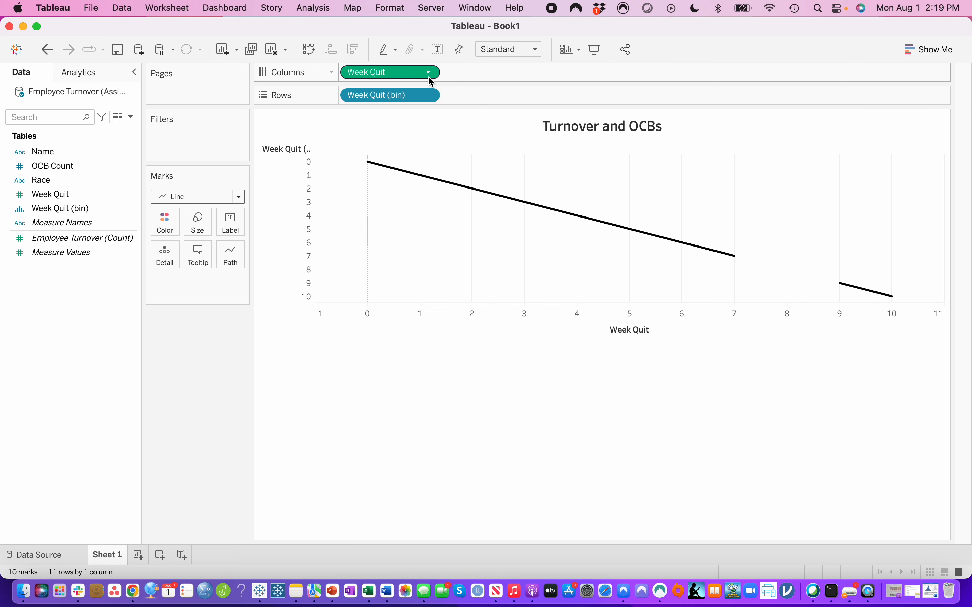
pyautogui.click(429, 97)
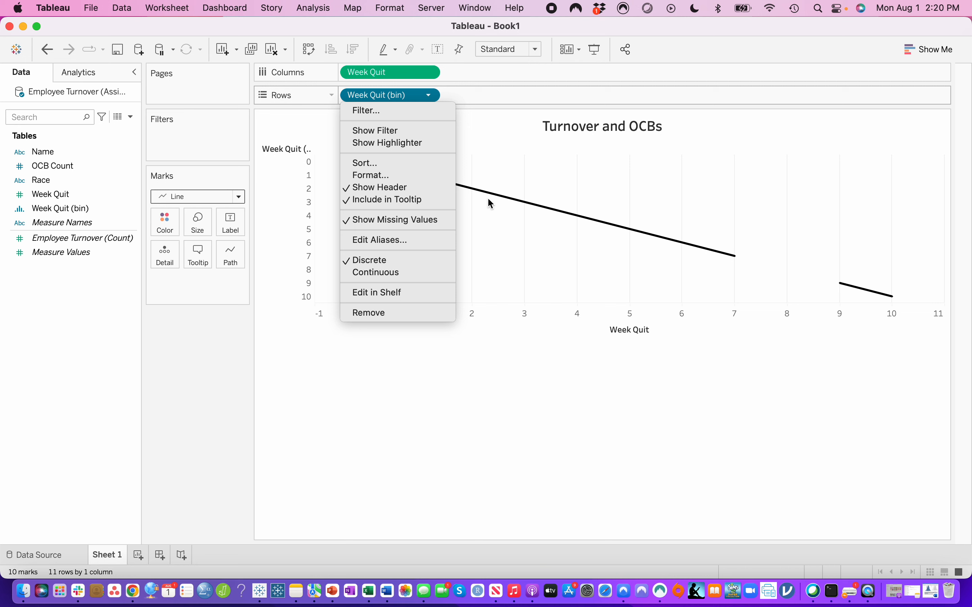
pyautogui.click(543, 468)
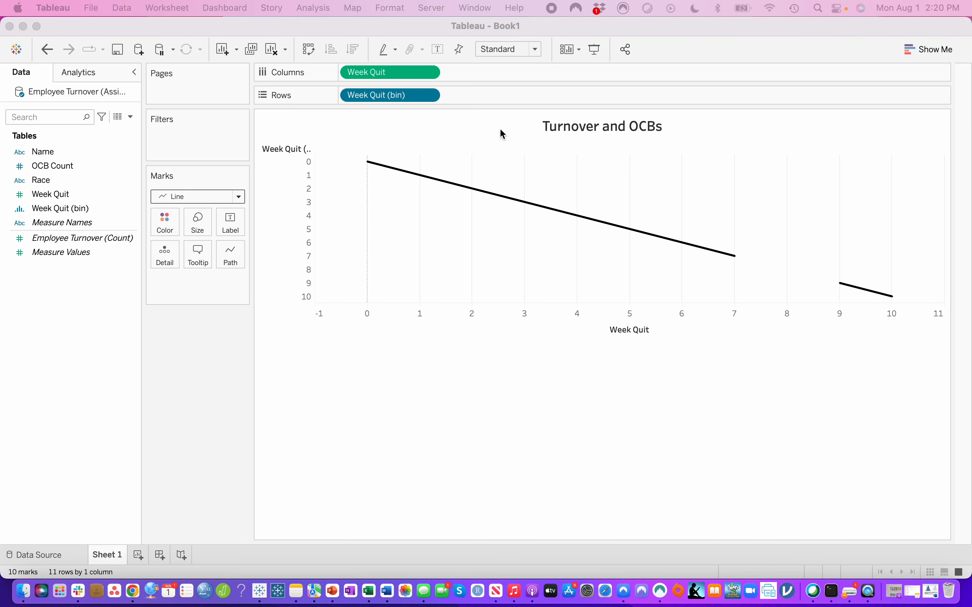
pyautogui.click(428, 94)
pyautogui.click(428, 94)
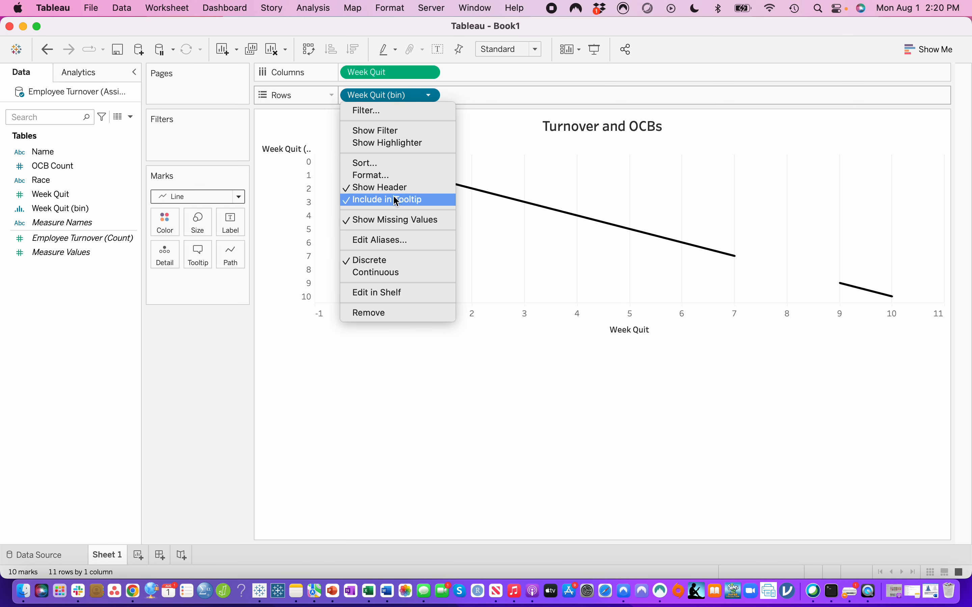
pyautogui.click(396, 274)
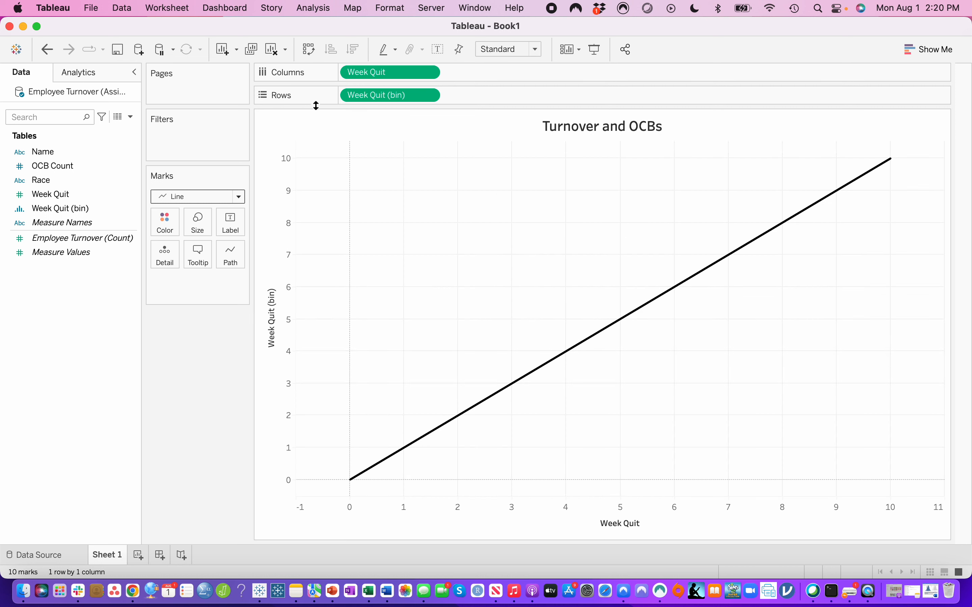
# - Swap the two fields, moving Week Quit (bin) to columns and Week Quit to rows
pyautogui.click(427, 95)
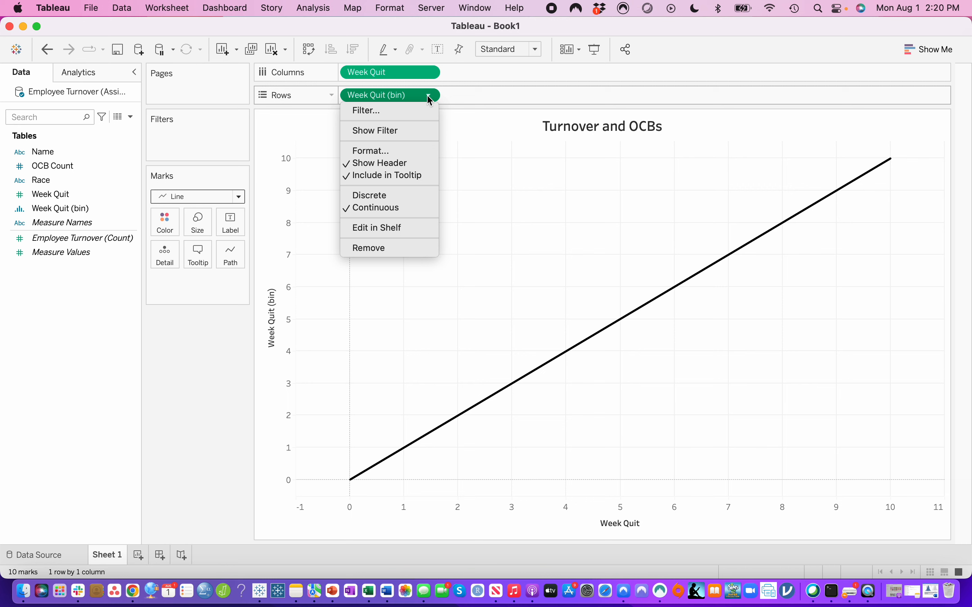
pyautogui.click(393, 98)
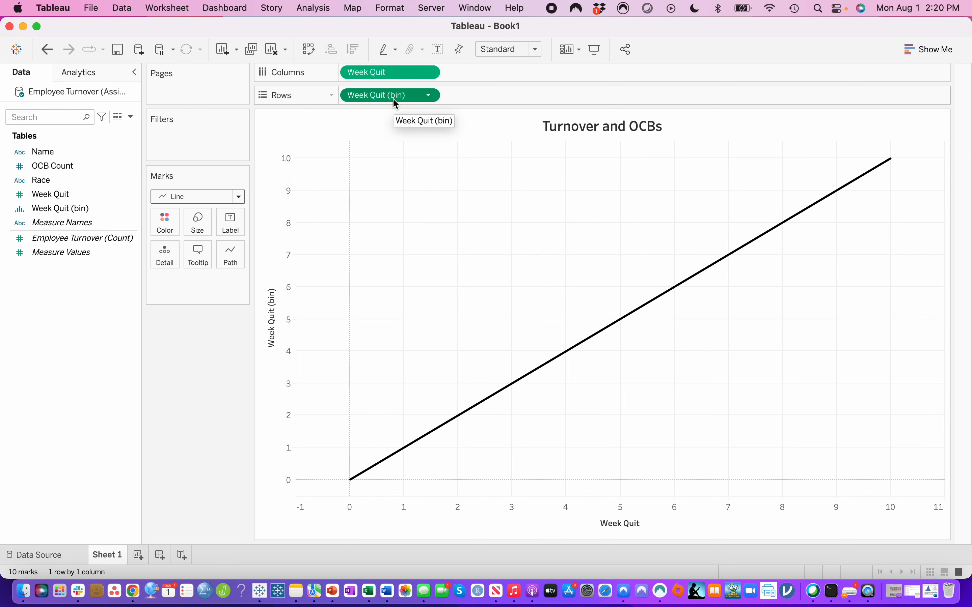
pyautogui.moveTo(392, 98); pyautogui.dragTo(473, 73)
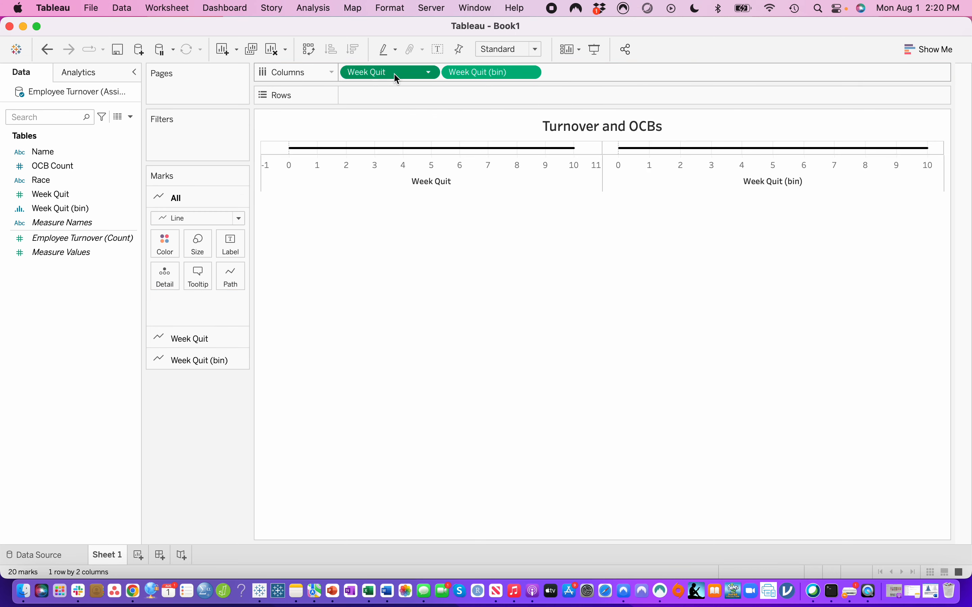
pyautogui.moveTo(396, 78); pyautogui.dragTo(419, 100)
# - Aggregate the Week Quit field on rows as a Count measure
pyautogui.click(428, 96)
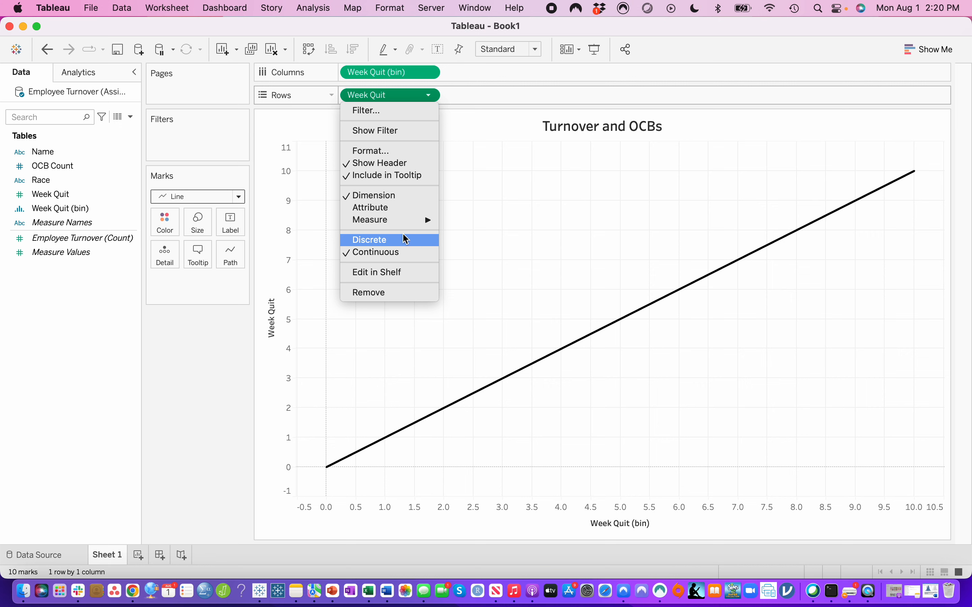
pyautogui.moveTo(418, 224)
pyautogui.click(465, 257)
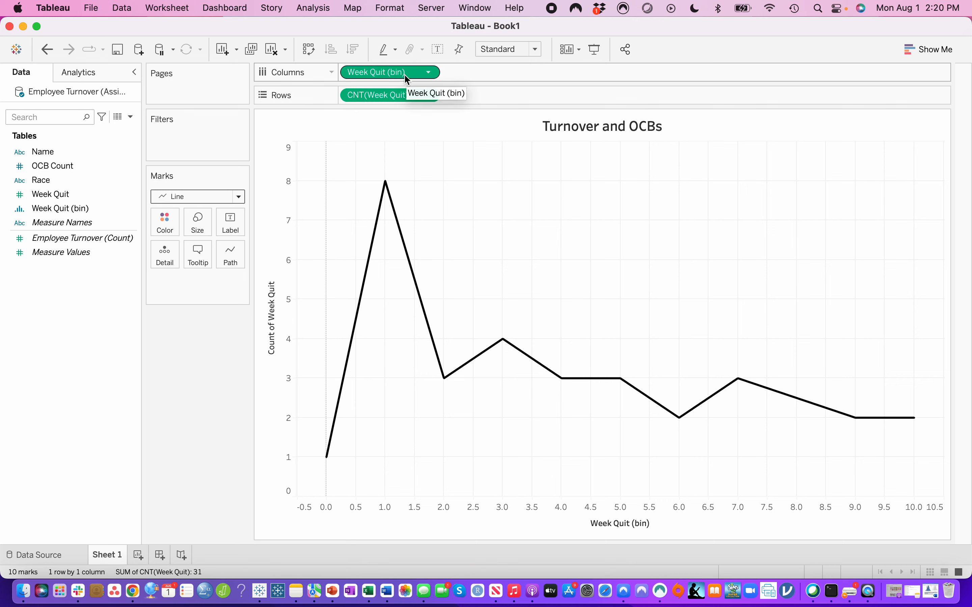
# - Apply the Moving Average quick table calculation to the count of Week Quit on rows
pyautogui.click(429, 97)
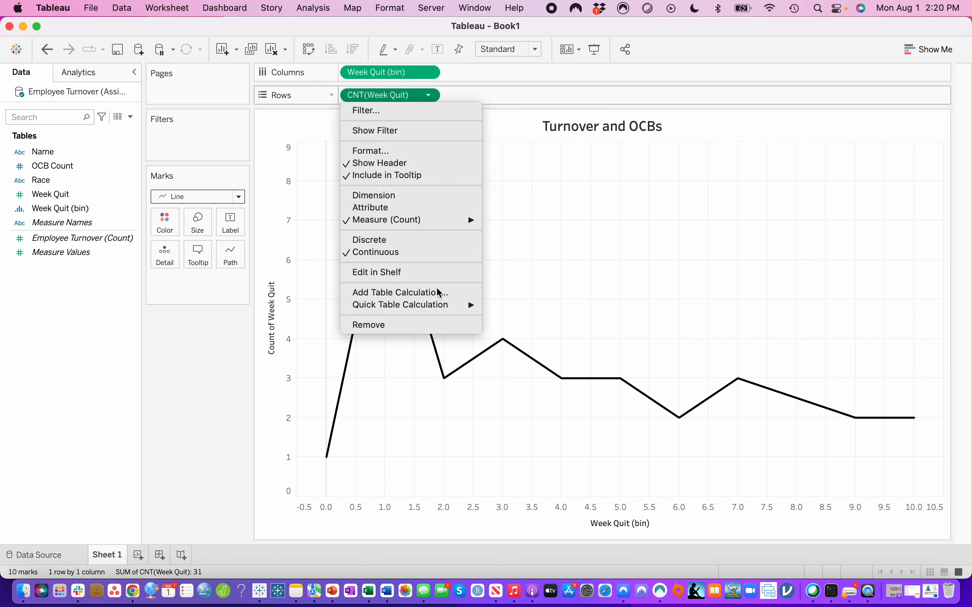
pyautogui.moveTo(443, 310)
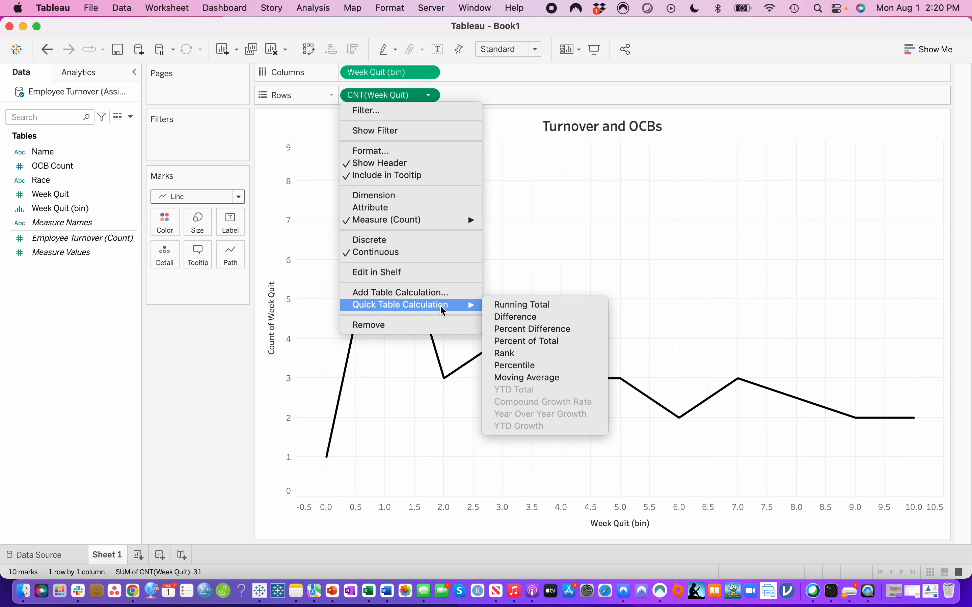
pyautogui.click(528, 378)
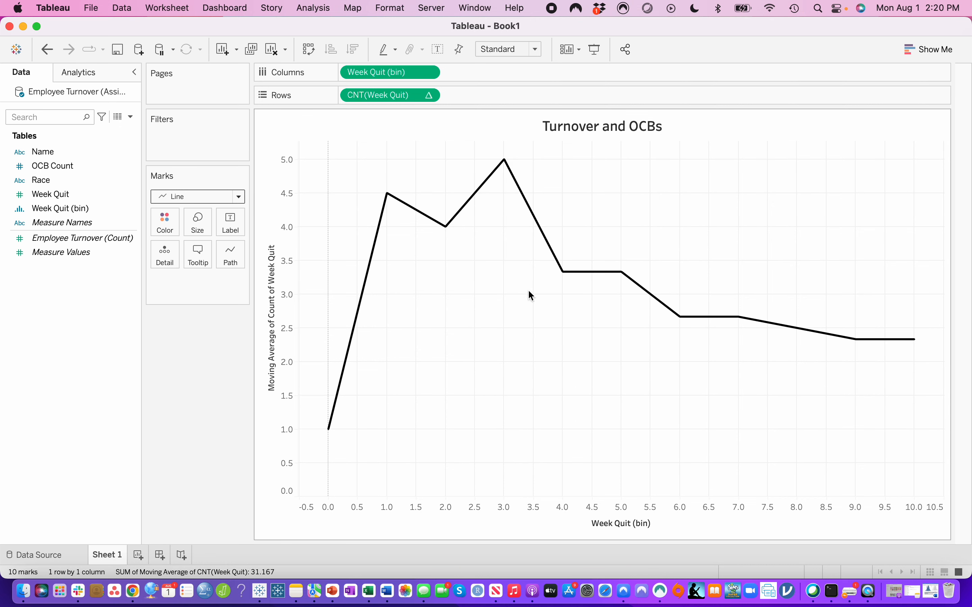
pyautogui.moveTo(561, 261)
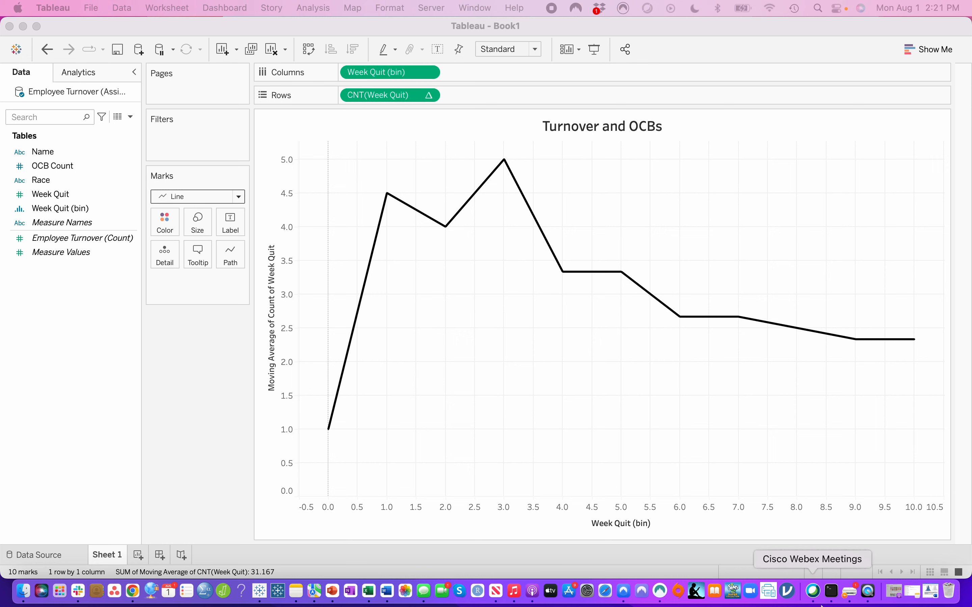
# - Remove the title of the horizontal Week Quit (bin) axis
pyautogui.rightClick(651, 513)
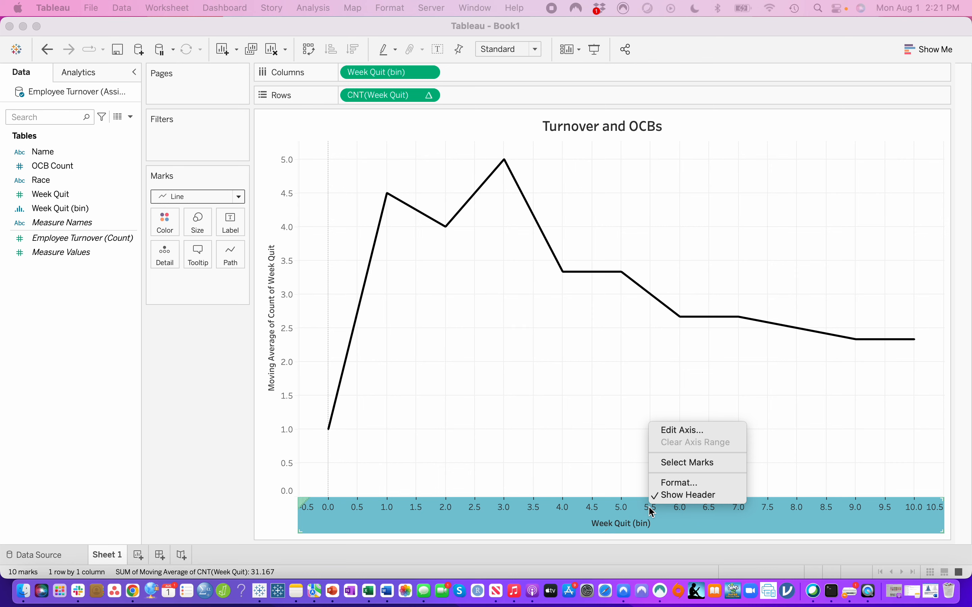
pyautogui.click(670, 429)
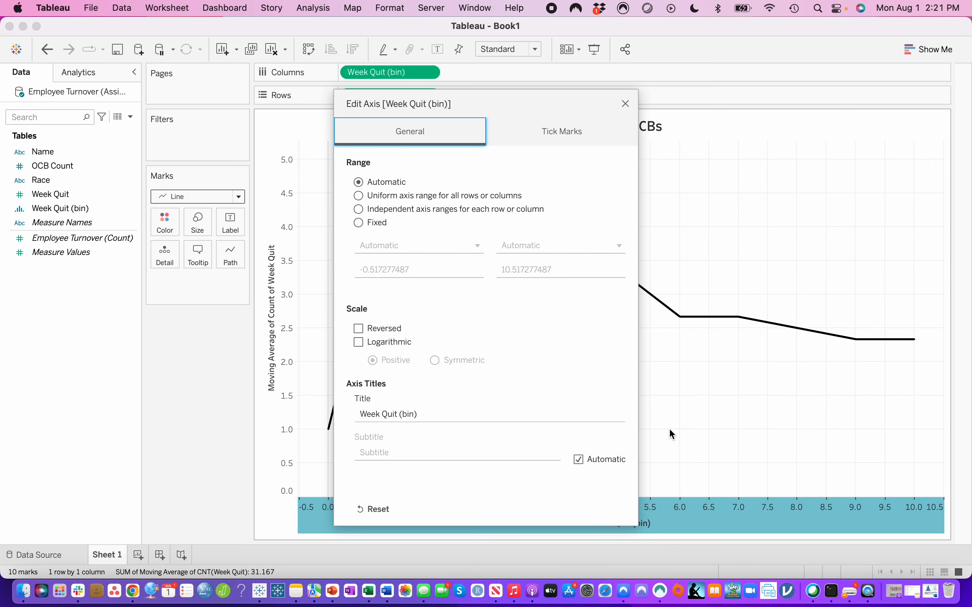
pyautogui.click(421, 418)
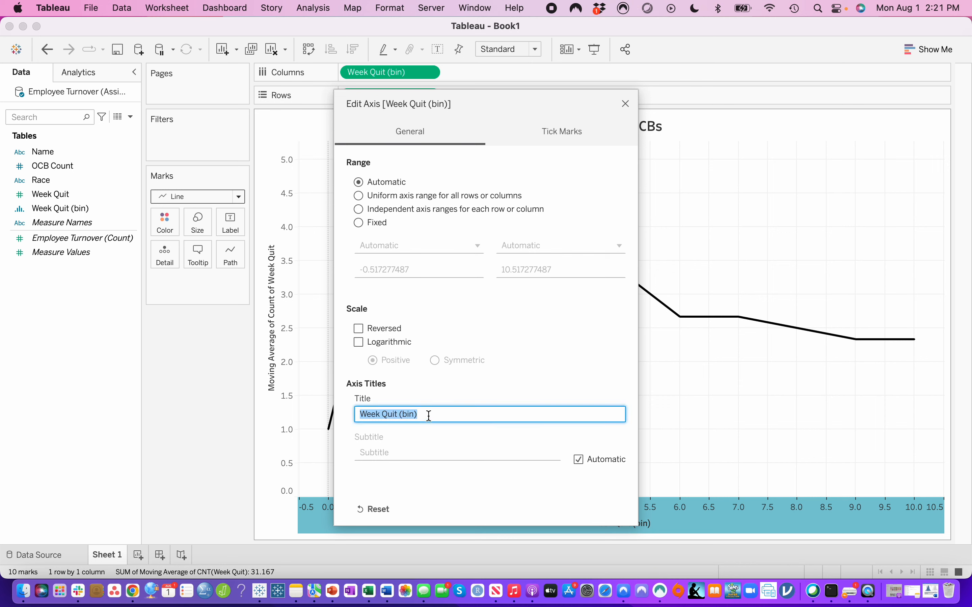
pyautogui.press('BackSpace')
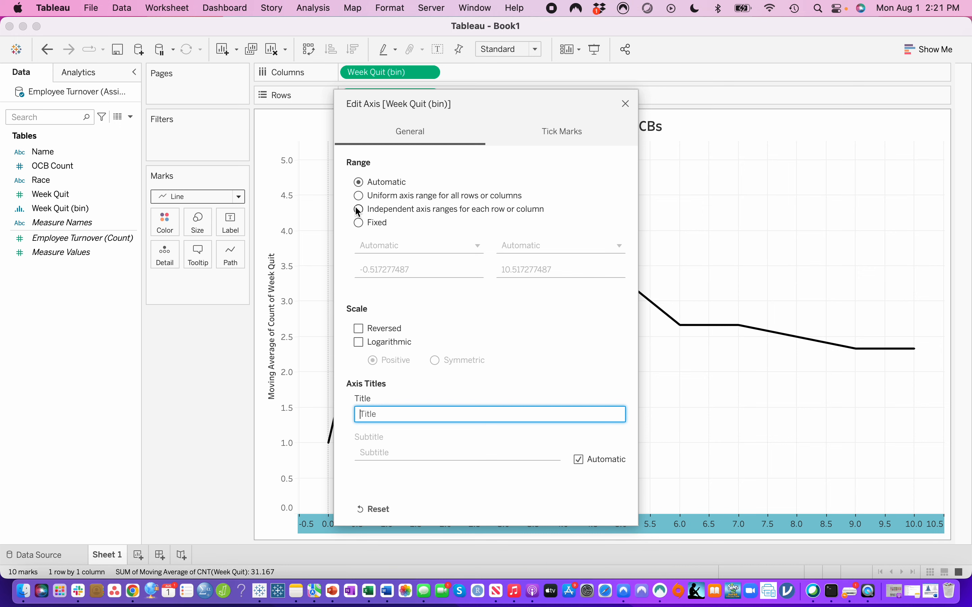
# - Set the horizontal axis to a fixed range from 0 to 10 and deselect the axis
pyautogui.click(359, 223)
pyautogui.click(421, 270)
pyautogui.click(421, 270)
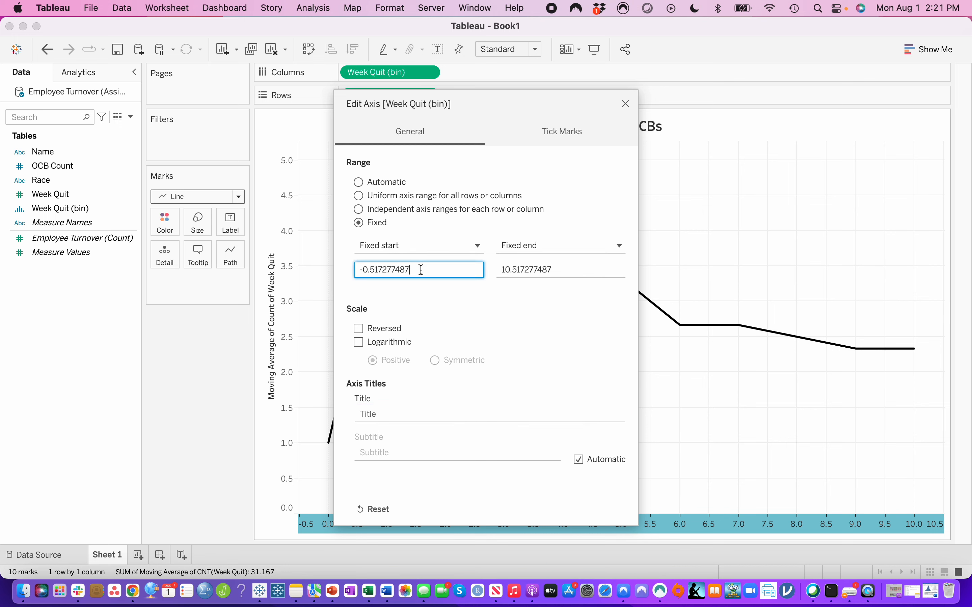
pyautogui.write('0')
pyautogui.moveTo(421, 266); pyautogui.dragTo(262, 263)
pyautogui.moveTo(442, 270); pyautogui.dragTo(289, 267)
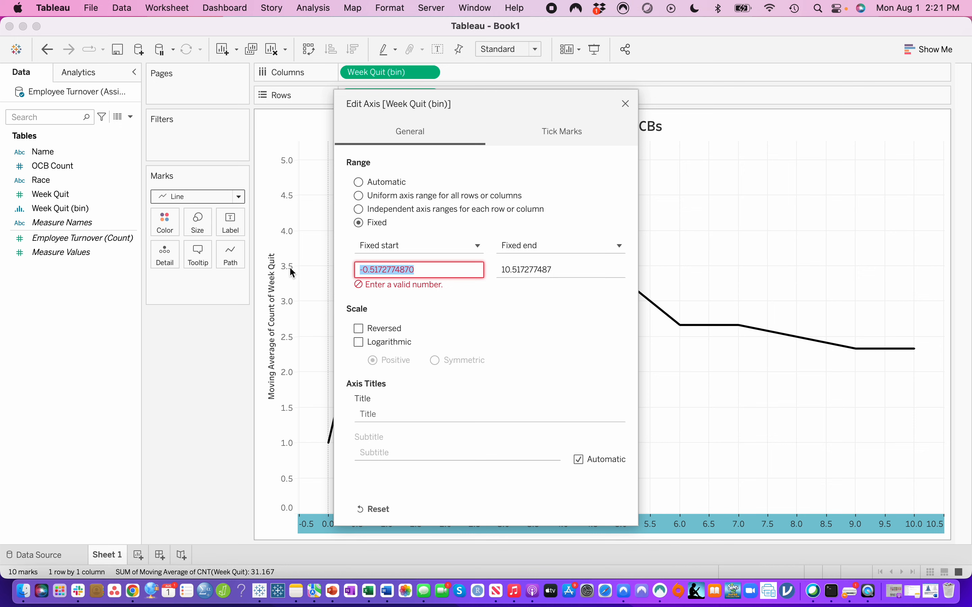
pyautogui.write('0')
pyautogui.click(554, 267)
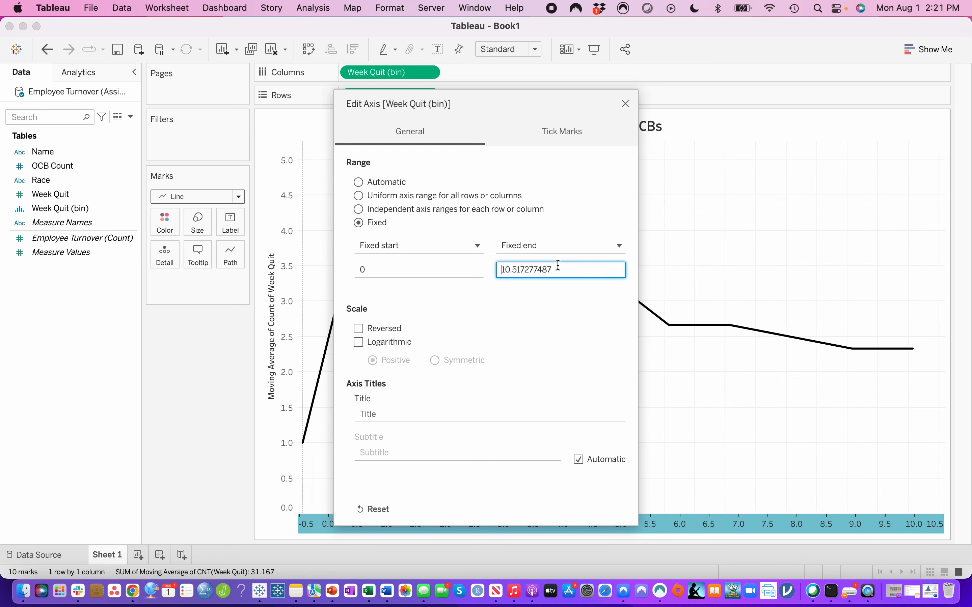
pyautogui.write('10')
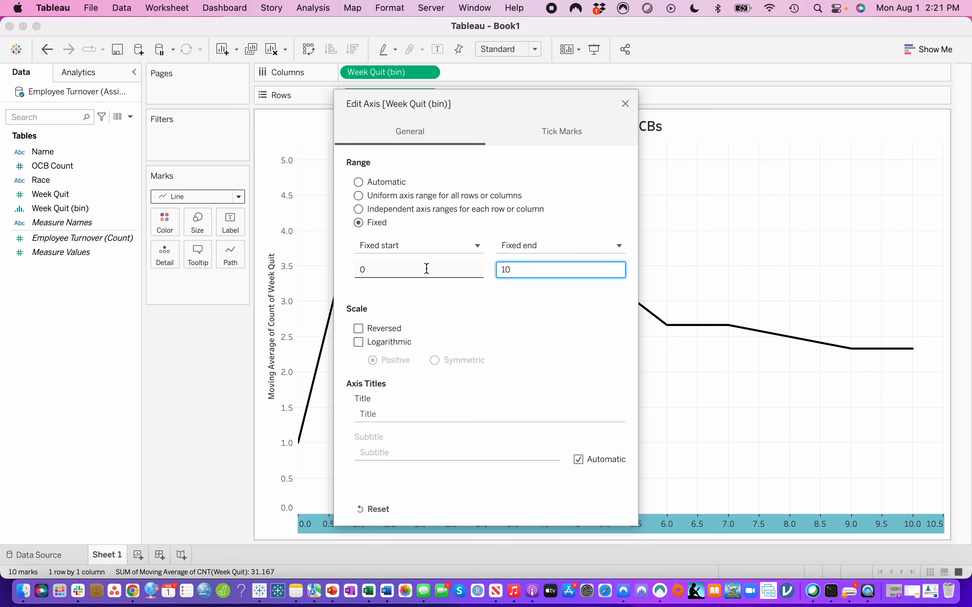
pyautogui.click(625, 104)
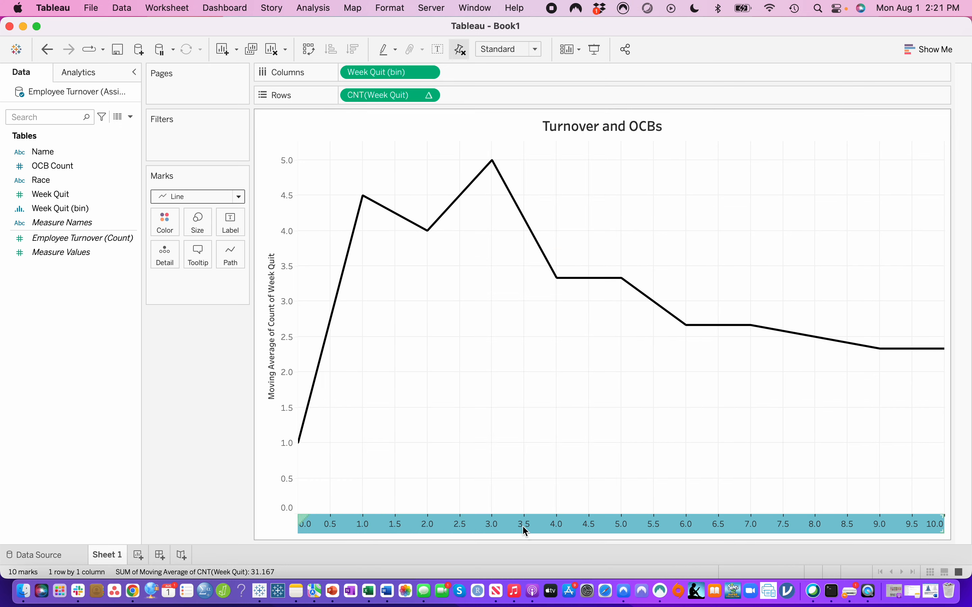
pyautogui.click(500, 487)
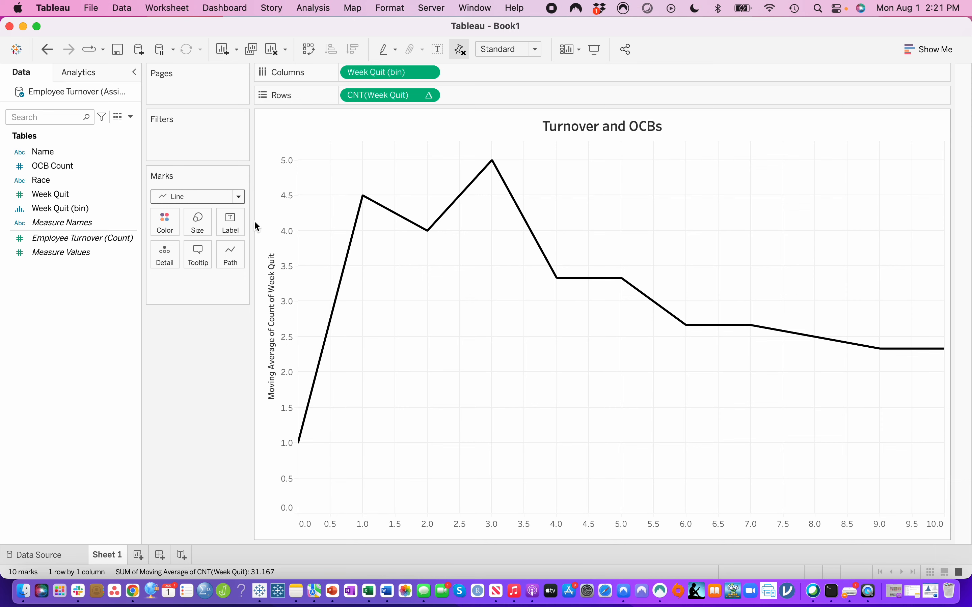
# - Set the title of the vertical moving average axis to "Density"
pyautogui.rightClick(277, 341)
pyautogui.click(278, 344)
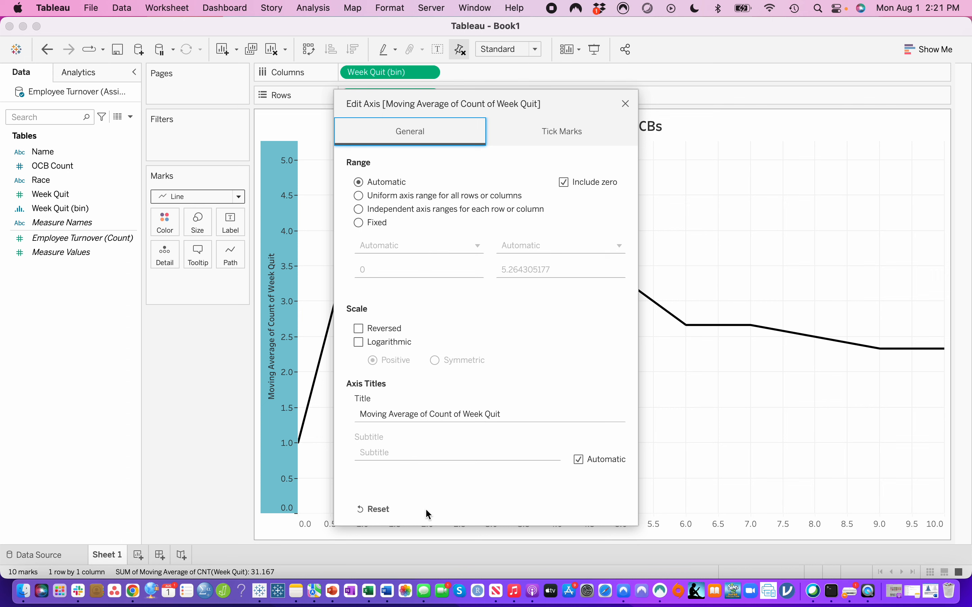
pyautogui.click(523, 414)
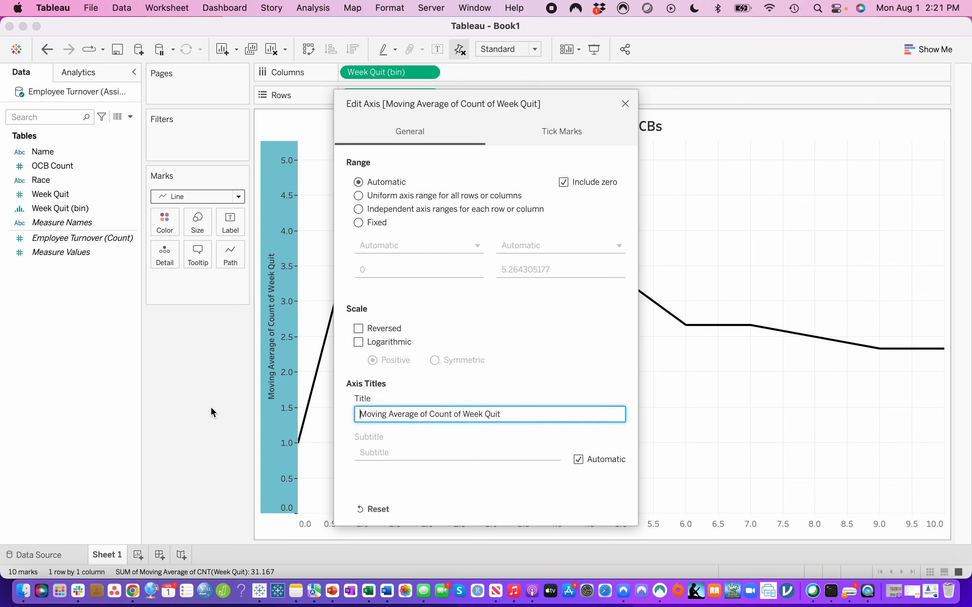
pyautogui.tripleClick(357, 414)
pyautogui.write('De')
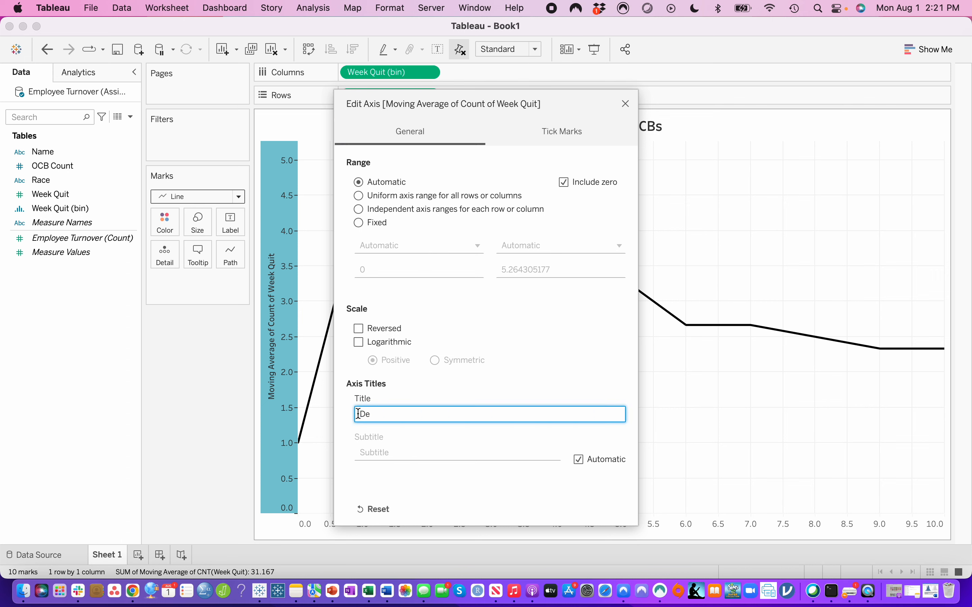
pyautogui.write('nsity')
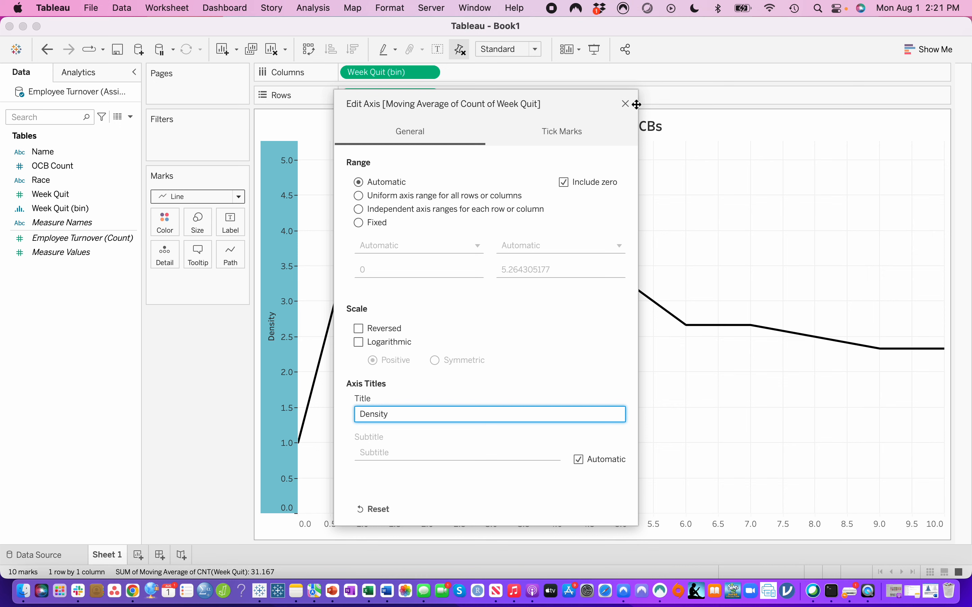
pyautogui.click(625, 104)
pyautogui.click(429, 96)
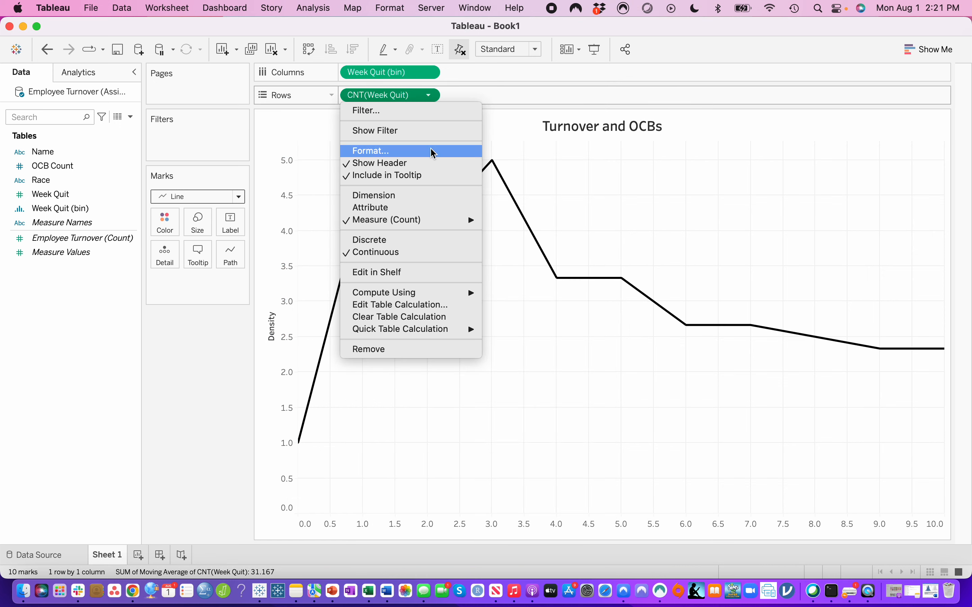
pyautogui.moveTo(451, 334)
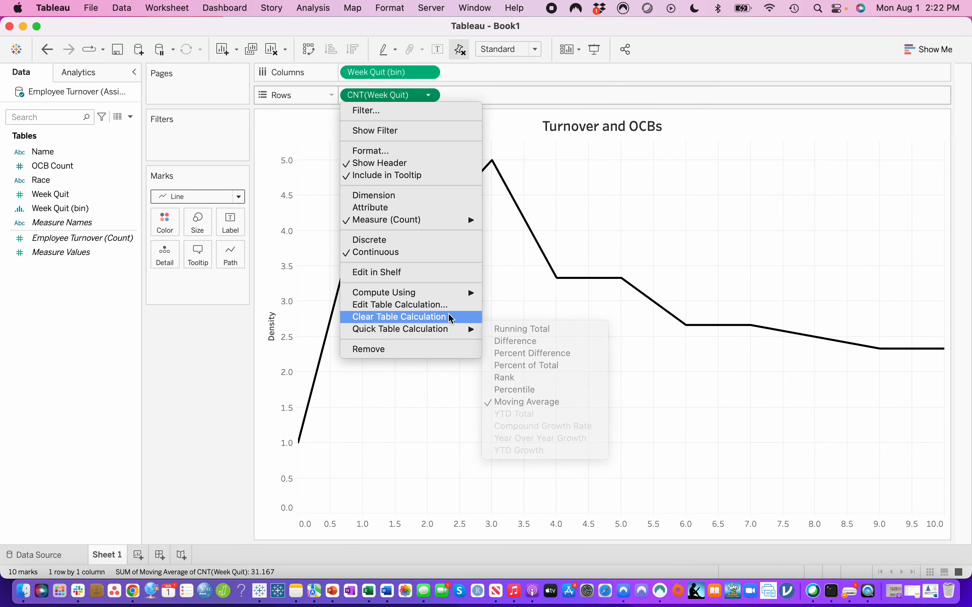
pyautogui.moveTo(453, 297)
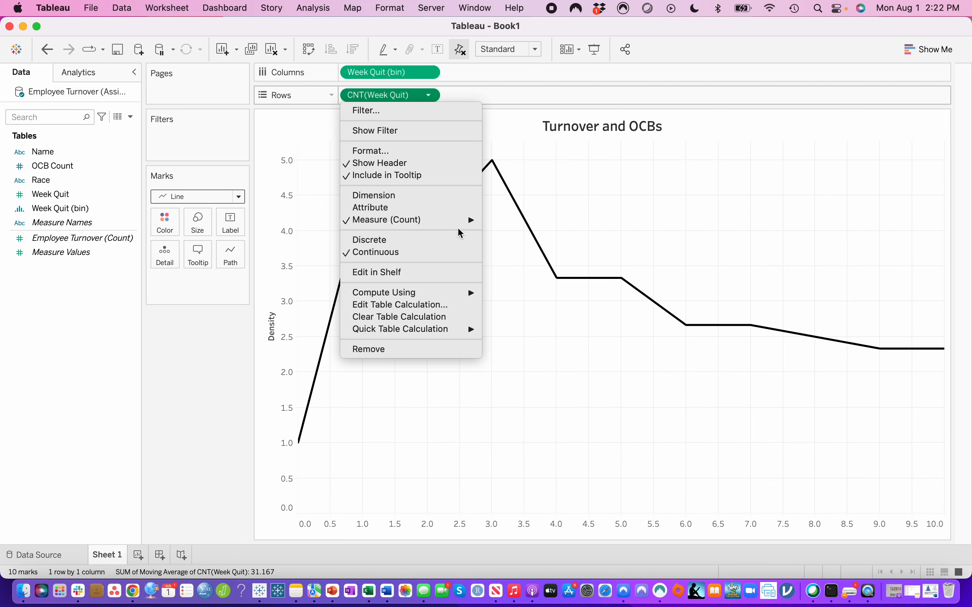
# - Convert the Week Quit (bin) field on columns from continuous to discrete
pyautogui.moveTo(460, 220)
pyautogui.click(429, 74)
pyautogui.click(431, 76)
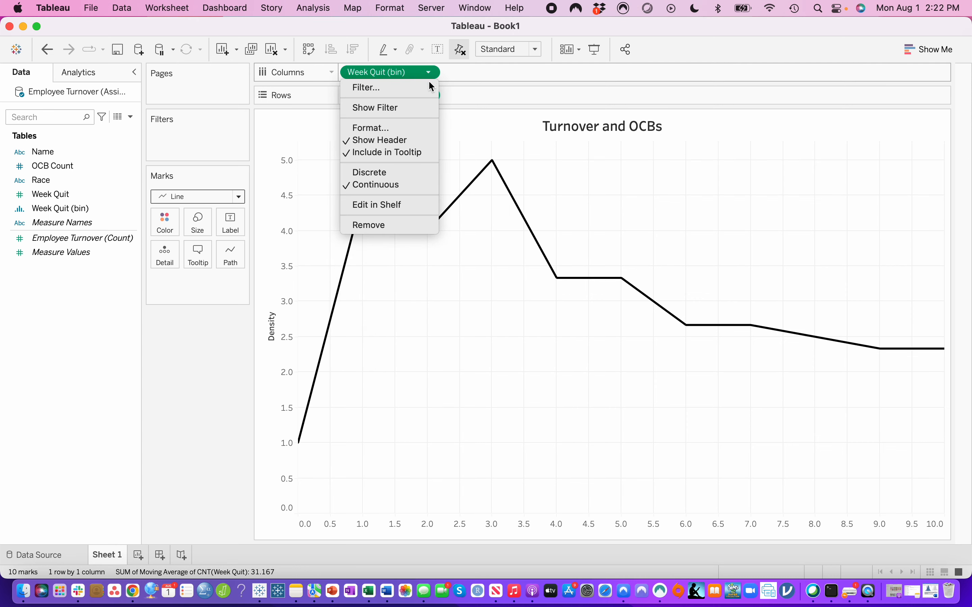
pyautogui.click(414, 175)
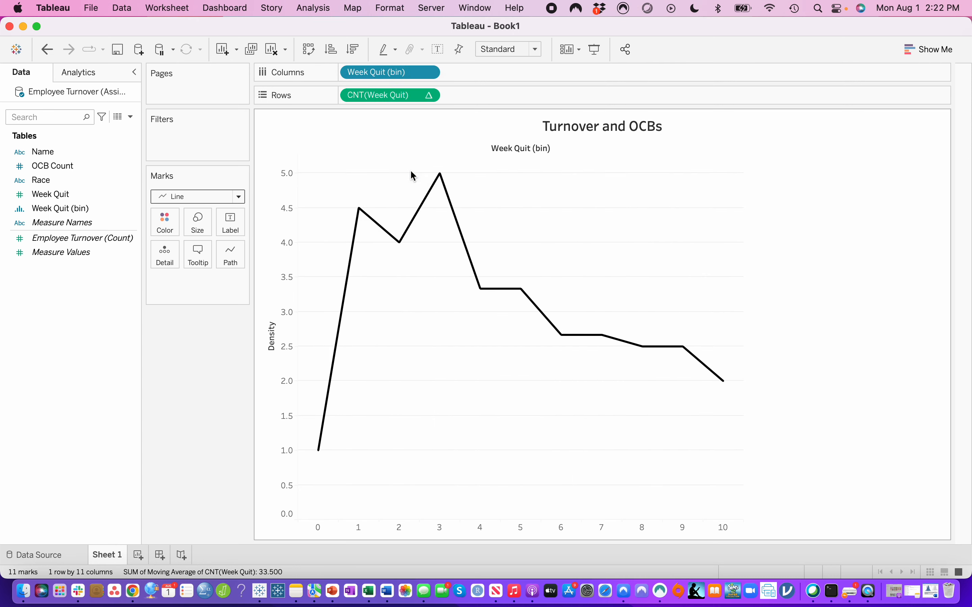
pyautogui.click(429, 74)
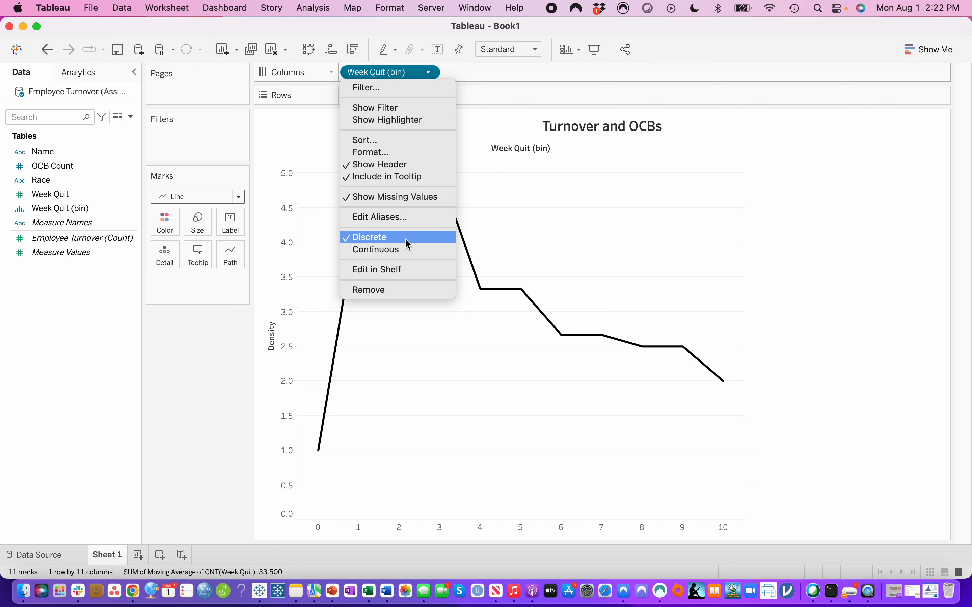
pyautogui.click(809, 267)
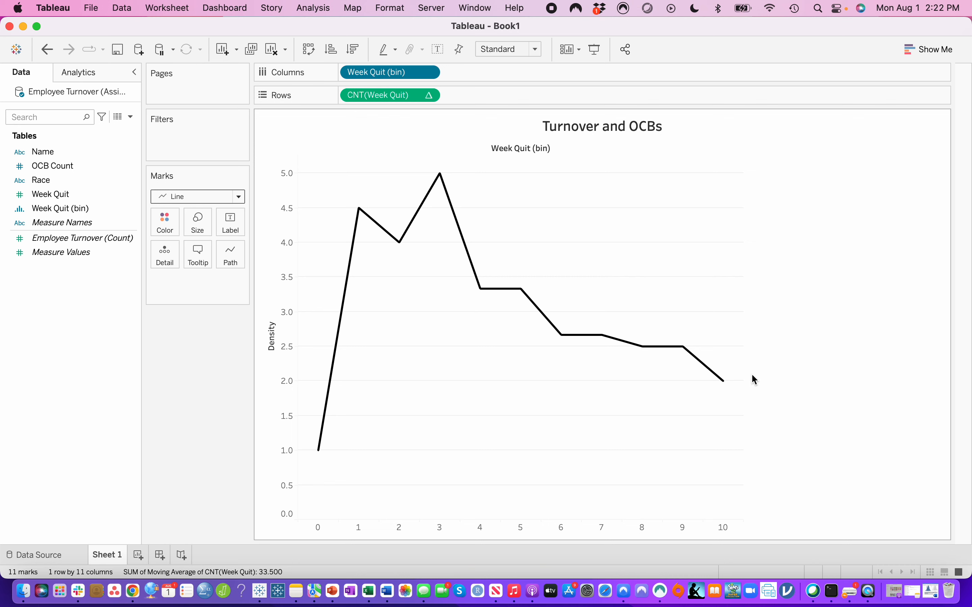
pyautogui.rightClick(530, 147)
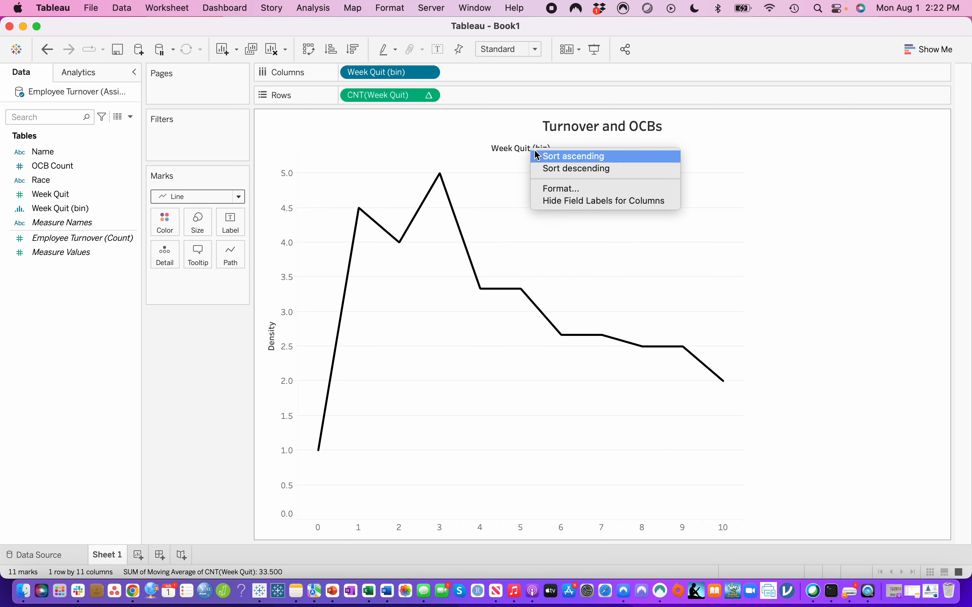
pyautogui.click(548, 188)
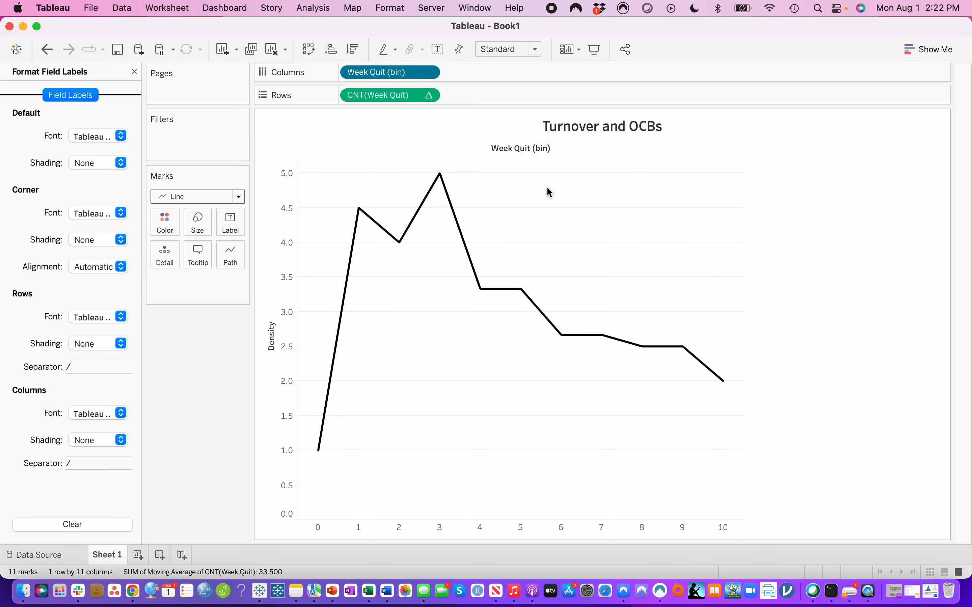
pyautogui.rightClick(535, 147)
pyautogui.click(135, 71)
# - Hide the Week Quit (bin) field label above the chart's columns
pyautogui.rightClick(519, 148)
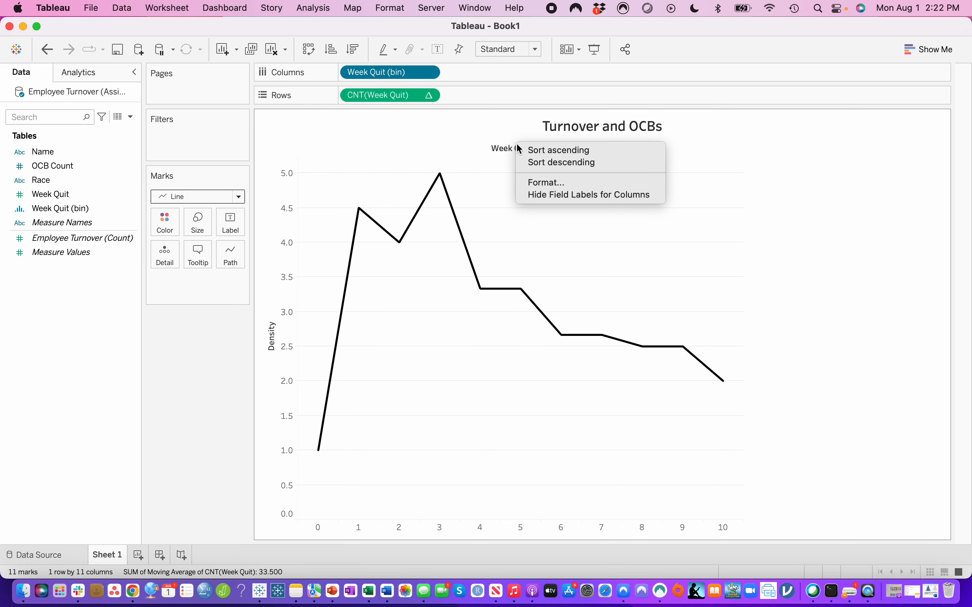
pyautogui.click(551, 195)
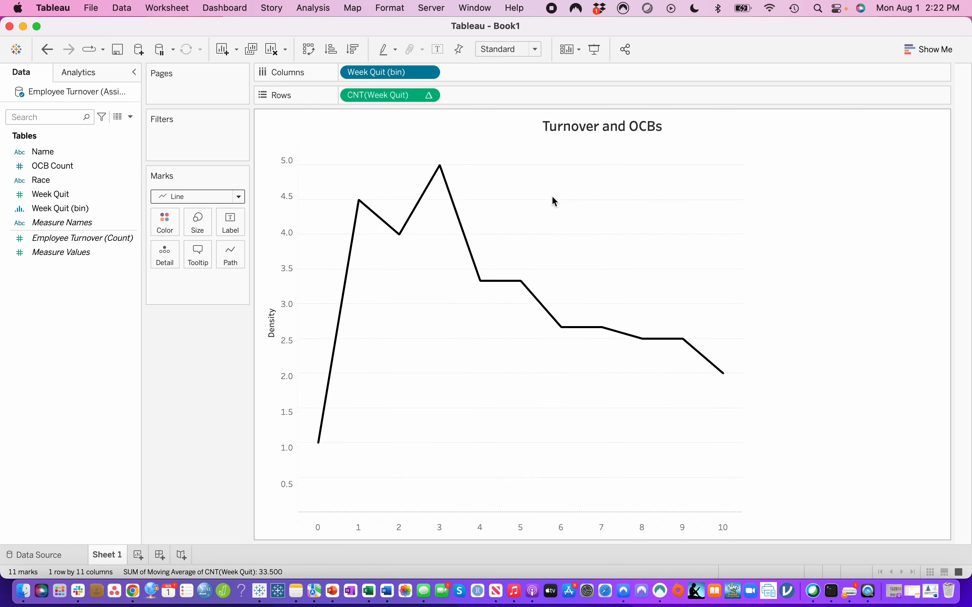
# - Replace the chart title with "Week of Turnover"
pyautogui.doubleClick(601, 126)
pyautogui.moveTo(469, 238); pyautogui.dragTo(319, 241)
pyautogui.write('Wee')
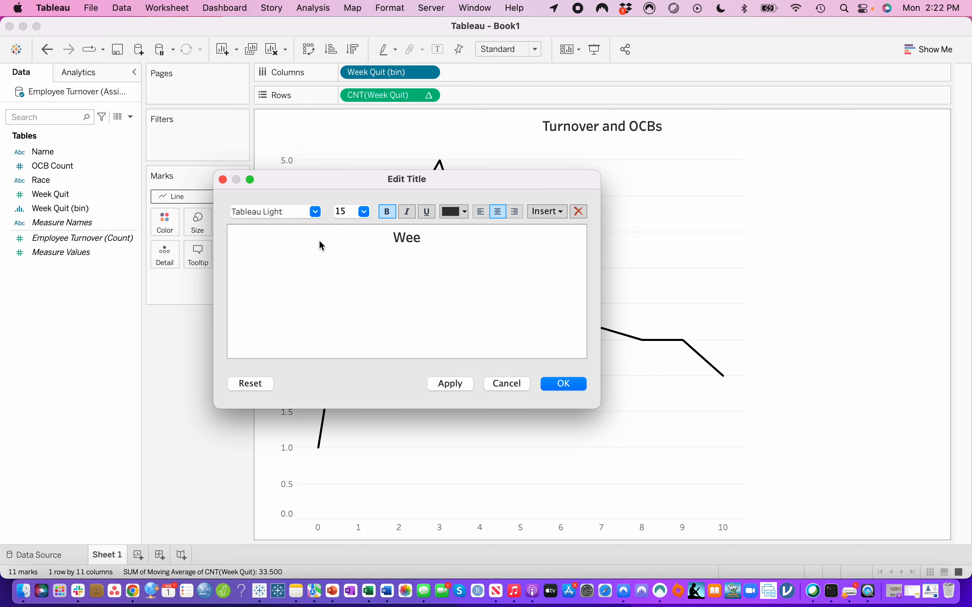
pyautogui.write('k of Turnover')
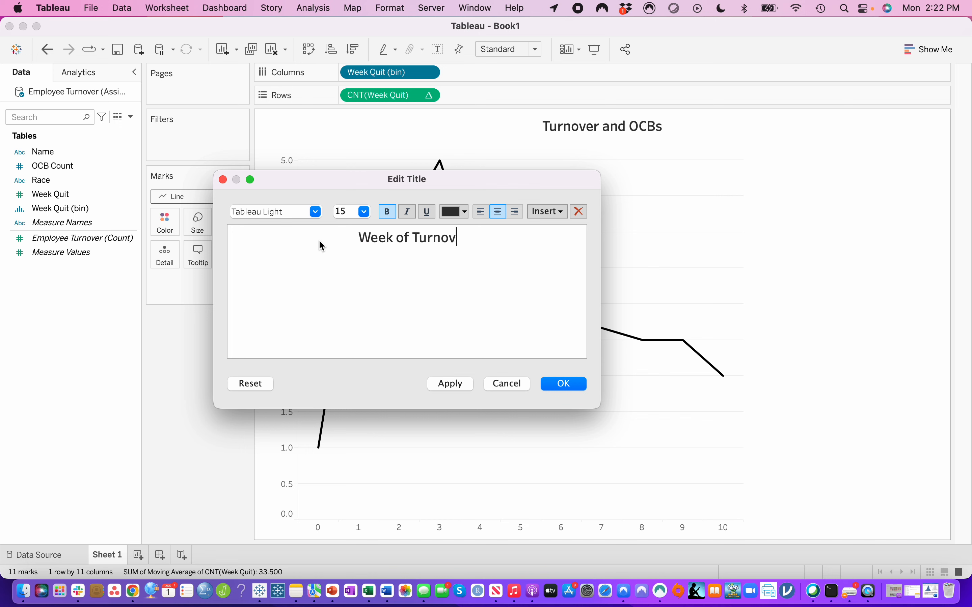
pyautogui.click(572, 383)
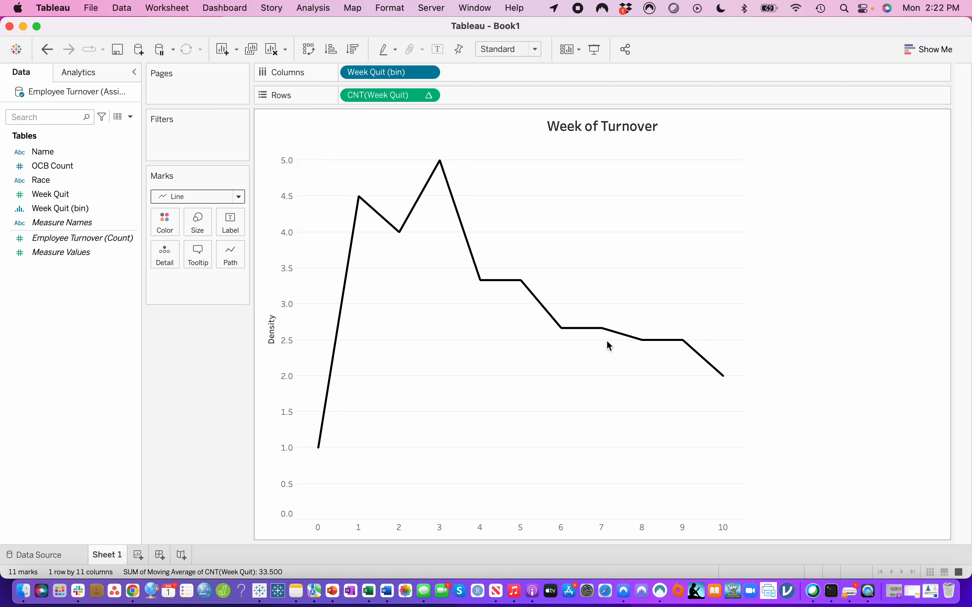
# - Compare the Tableau line chart with the Week of Turnover density plot in the Word document, and return to the Tableau worksheet
pyautogui.moveTo(971, 27); pyautogui.dragTo(939, 5)
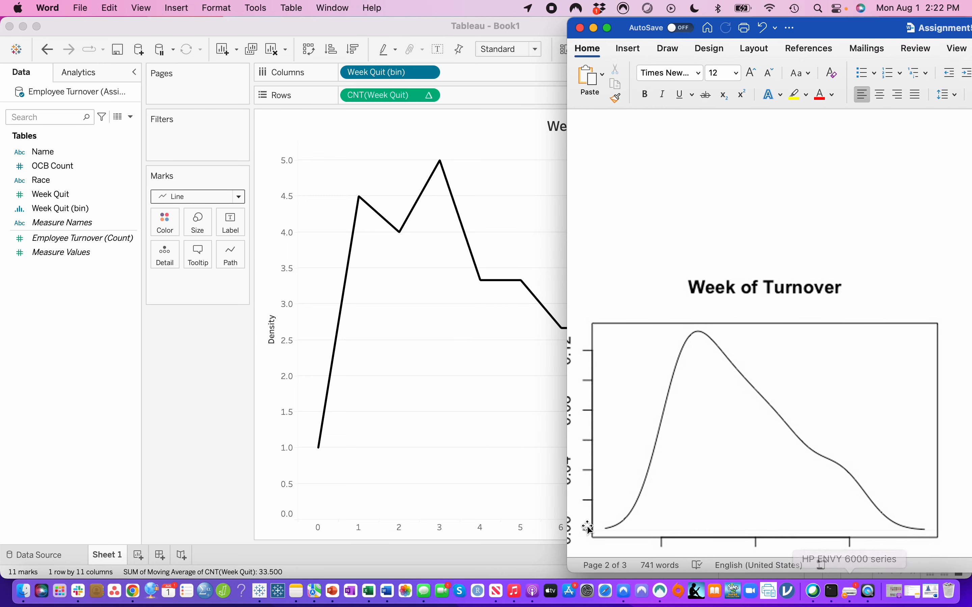
pyautogui.click(541, 401)
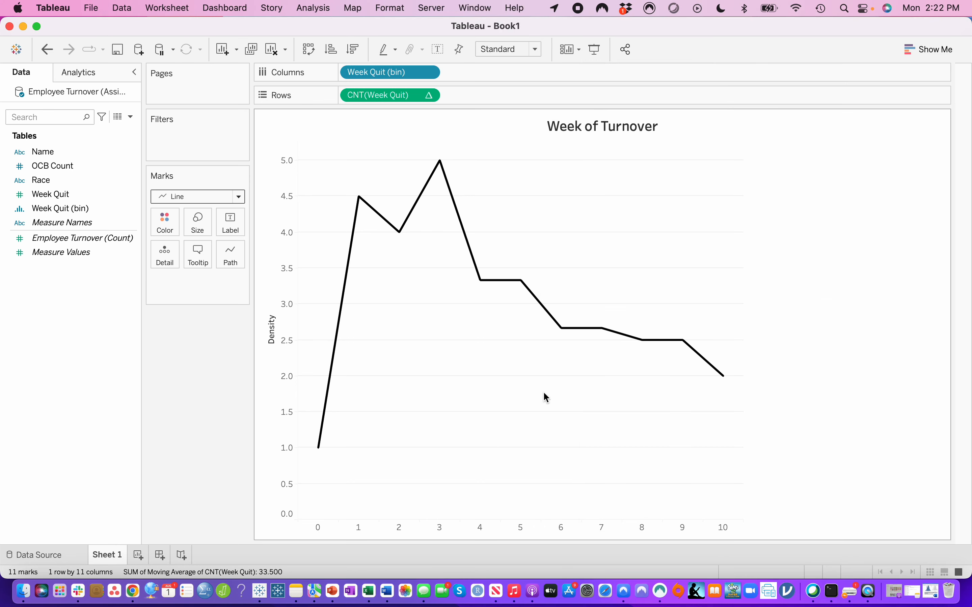
pyautogui.moveTo(899, 34); pyautogui.dragTo(811, 37)
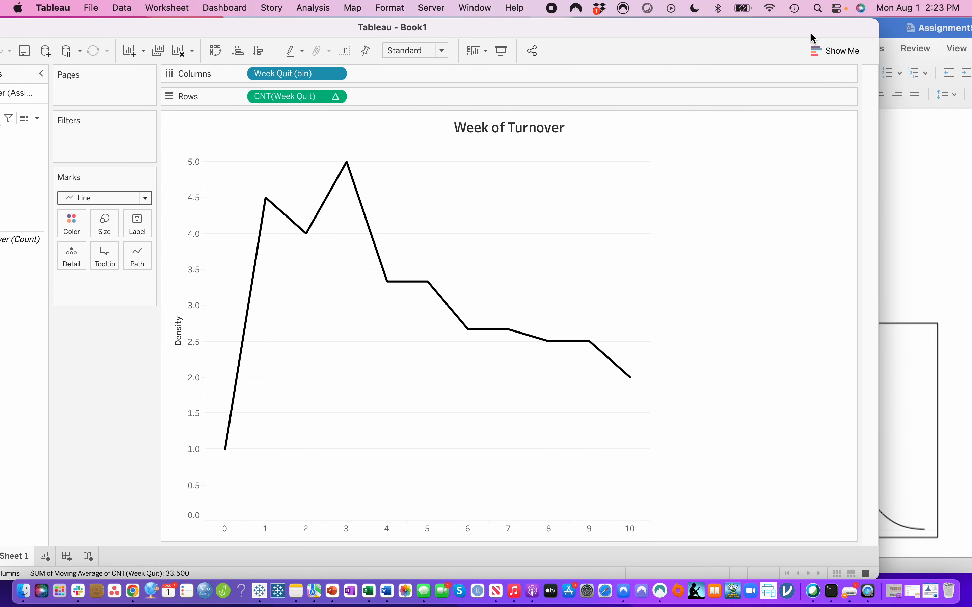
pyautogui.click(935, 254)
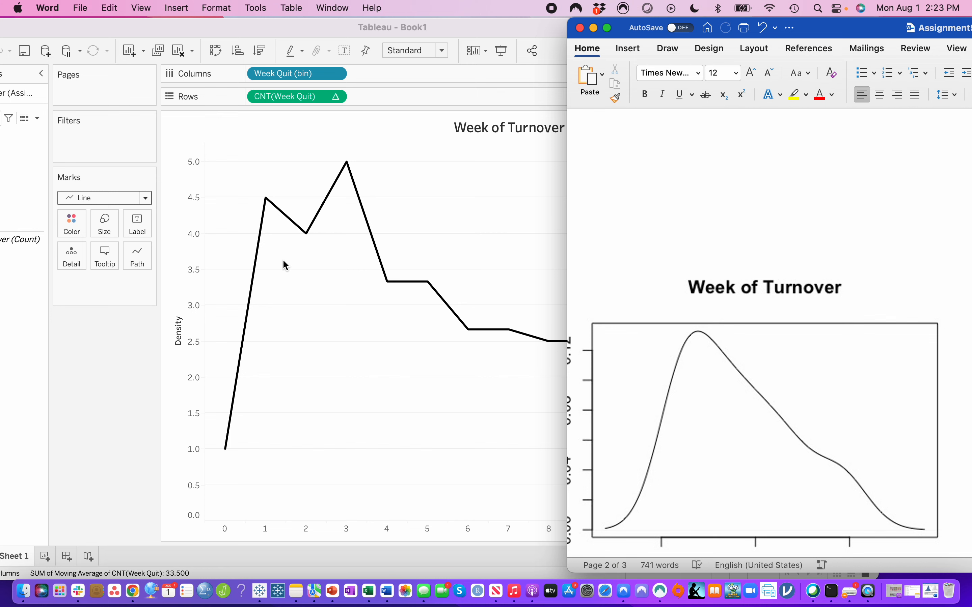
pyautogui.click(371, 434)
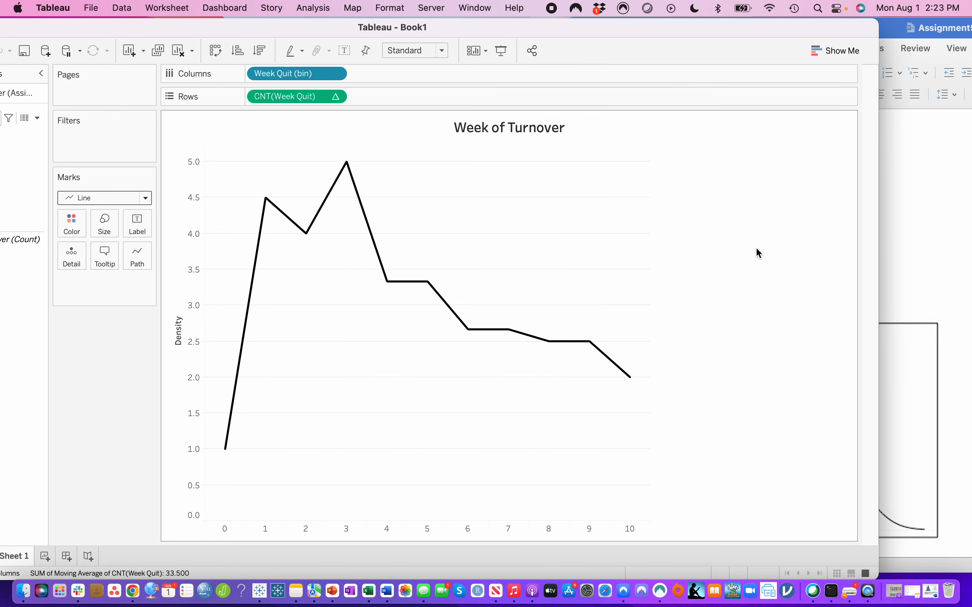
pyautogui.click(940, 304)
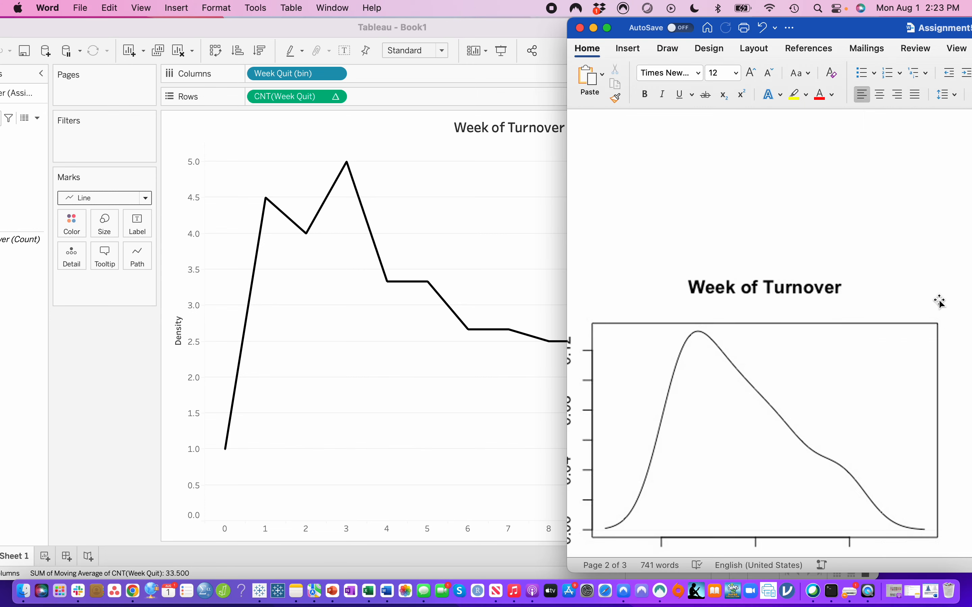
pyautogui.scroll(-3, 897, 340)
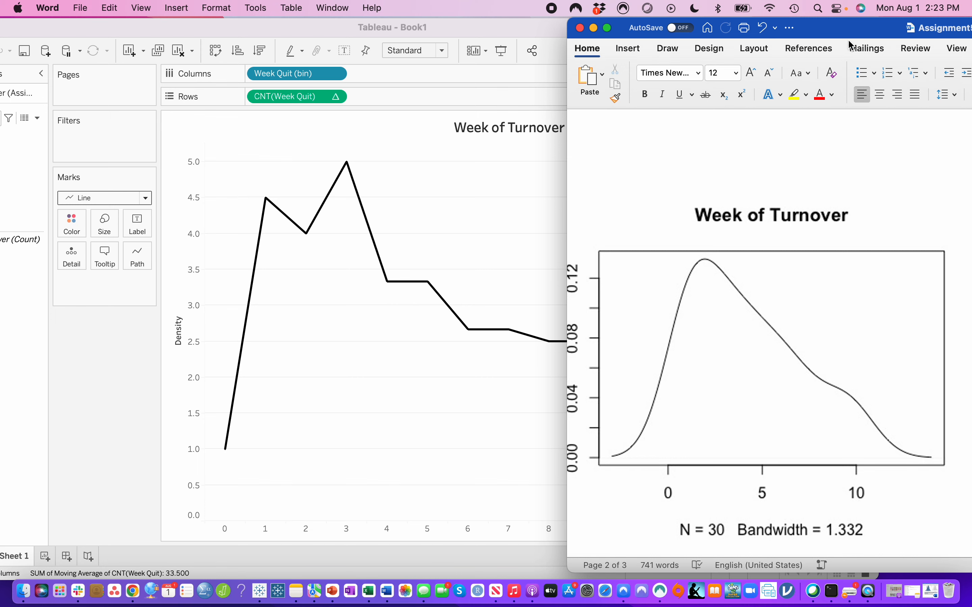
pyautogui.moveTo(838, 22); pyautogui.dragTo(971, 21)
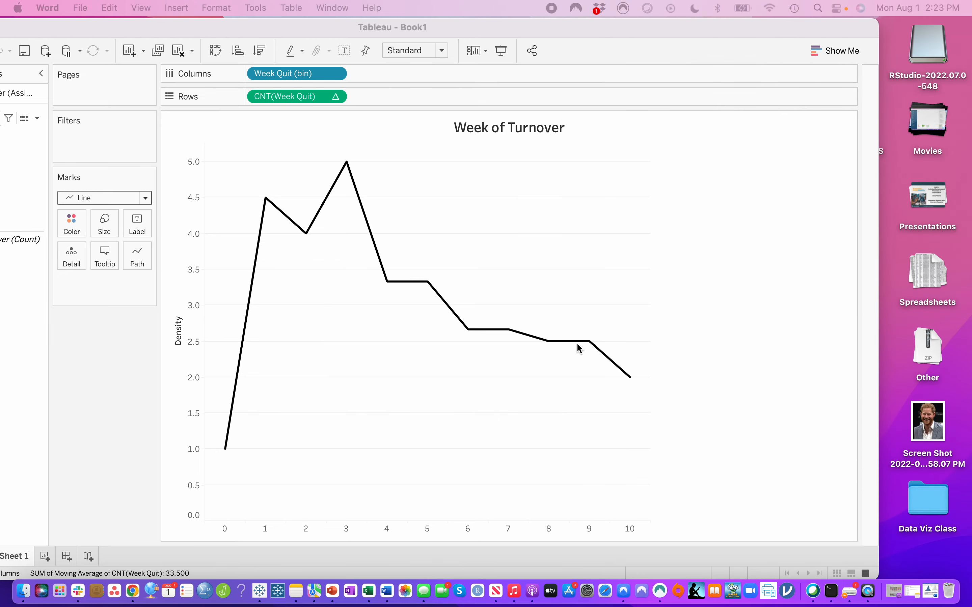
pyautogui.moveTo(636, 28); pyautogui.dragTo(700, 24)
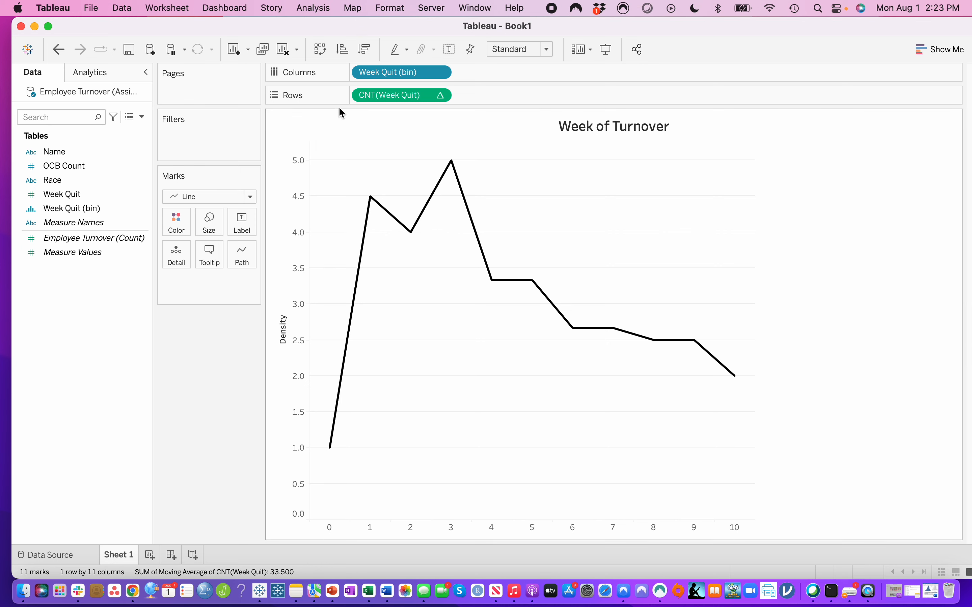
# - Clear the worksheet's rows and columns by removing the Week Quit count, Week Quit (bin) and the leftover Calculation1 field
pyautogui.moveTo(379, 95); pyautogui.dragTo(70, 311)
pyautogui.moveTo(402, 73); pyautogui.dragTo(113, 159)
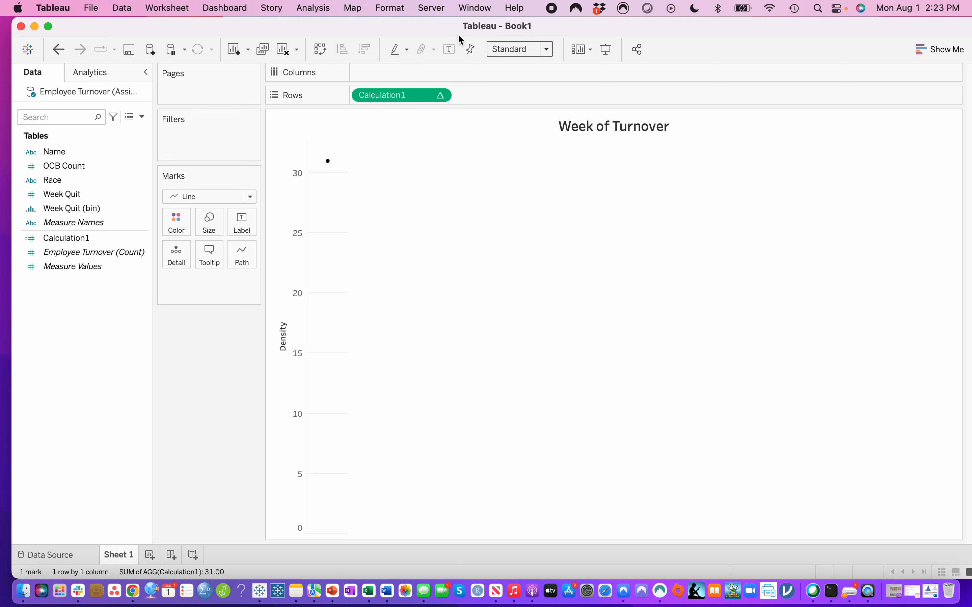
pyautogui.moveTo(393, 93); pyautogui.dragTo(98, 203)
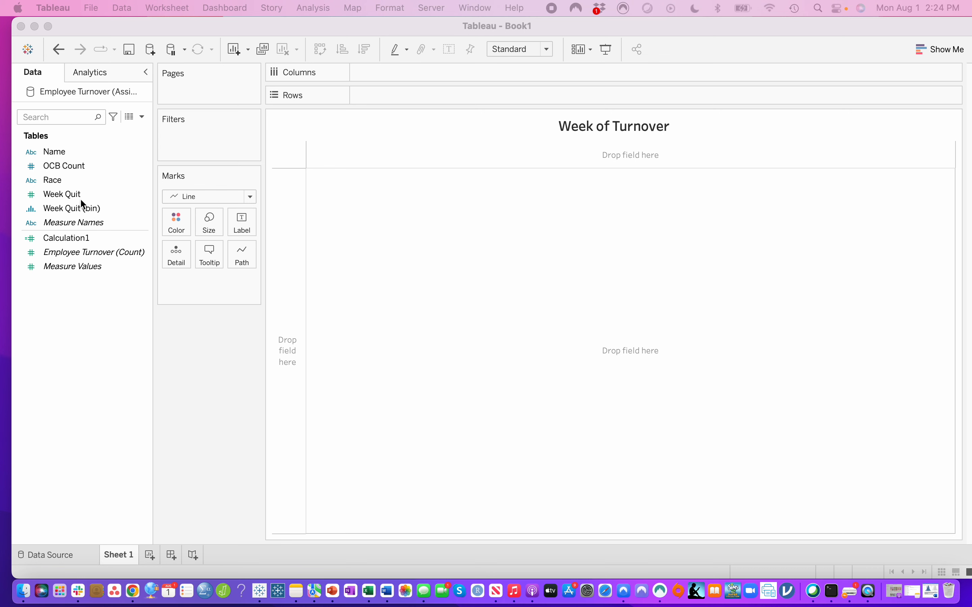
# - Place Race on both rows and columns and exclude the Null category
pyautogui.moveTo(52, 180); pyautogui.dragTo(391, 96)
pyautogui.moveTo(72, 180); pyautogui.dragTo(399, 86)
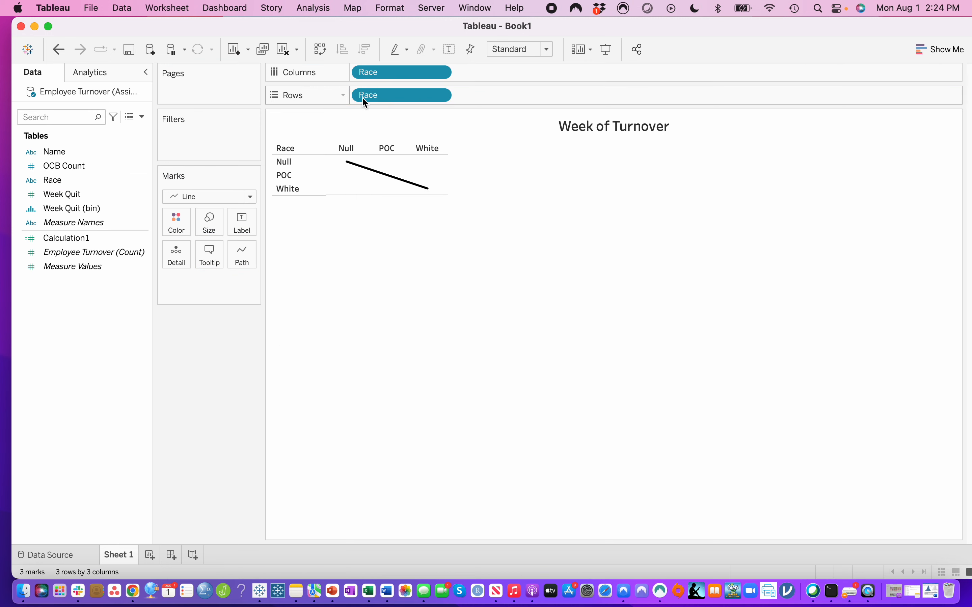
pyautogui.rightClick(291, 161)
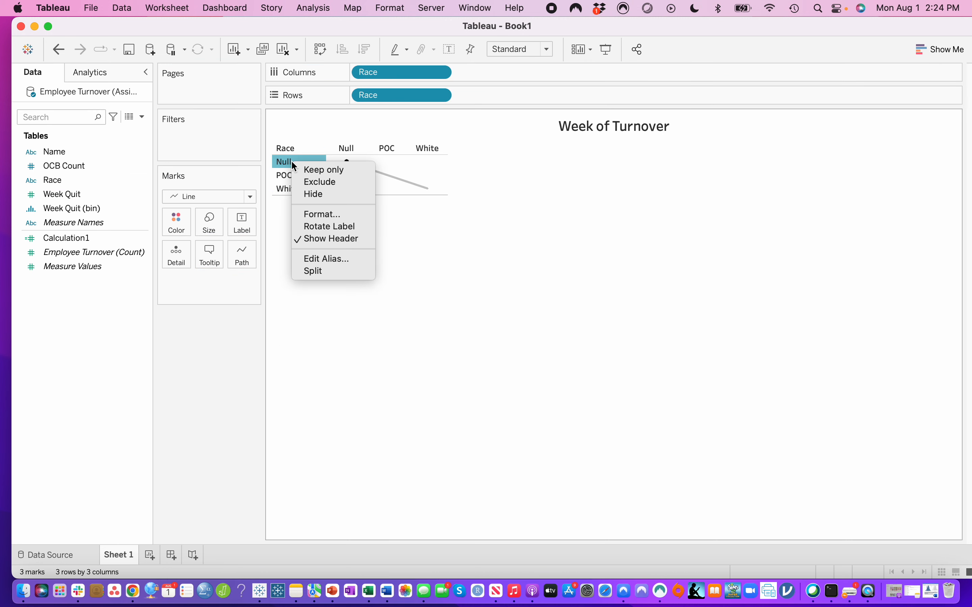
pyautogui.click(303, 184)
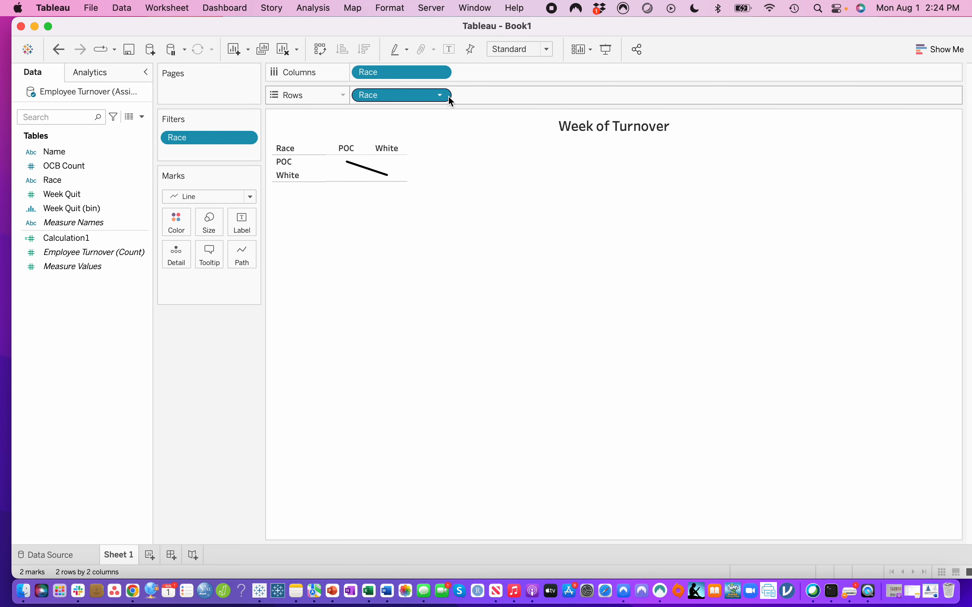
pyautogui.click(101, 253)
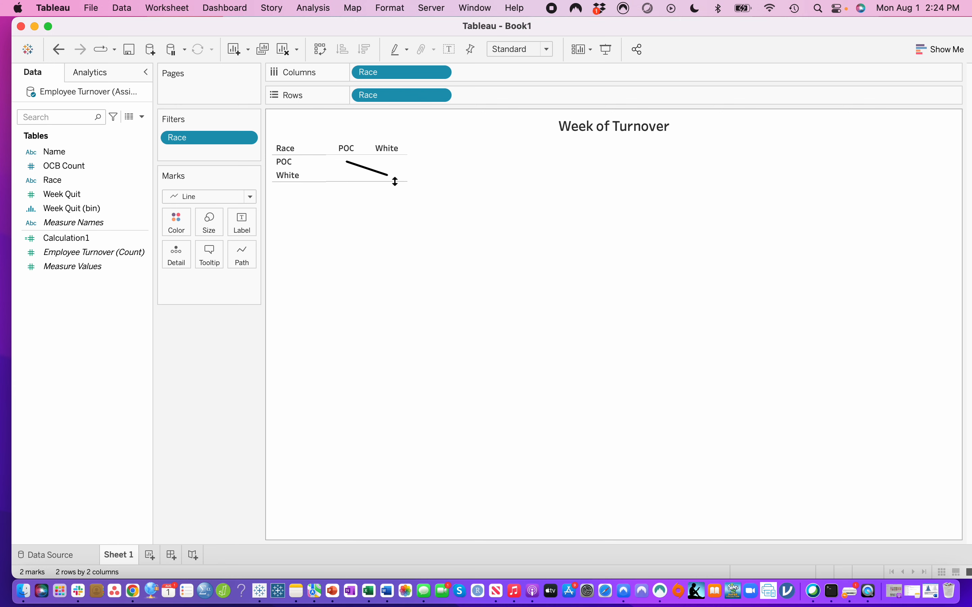
pyautogui.click(306, 169)
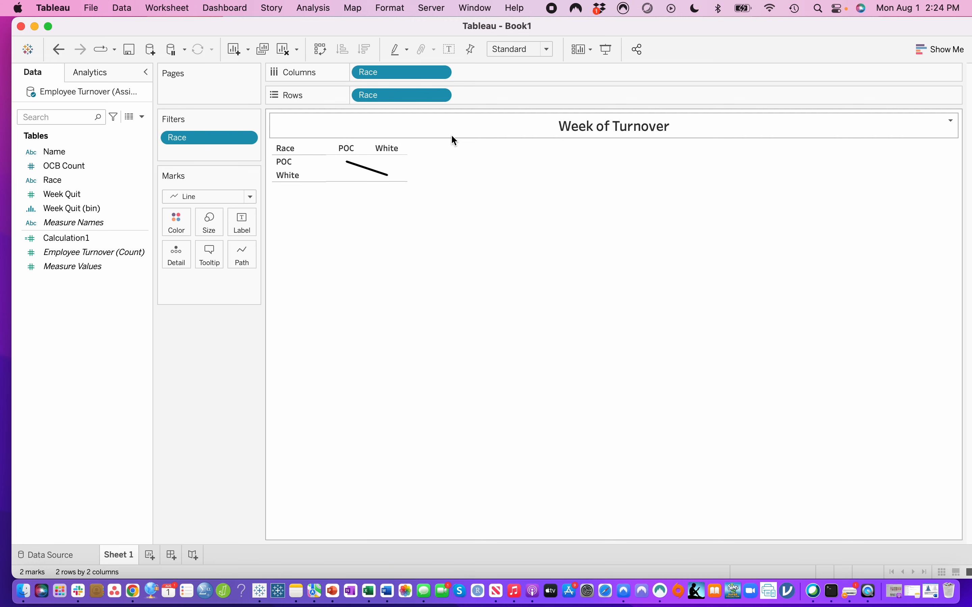
# - Change the Race field on rows to a Count measure
pyautogui.click(443, 97)
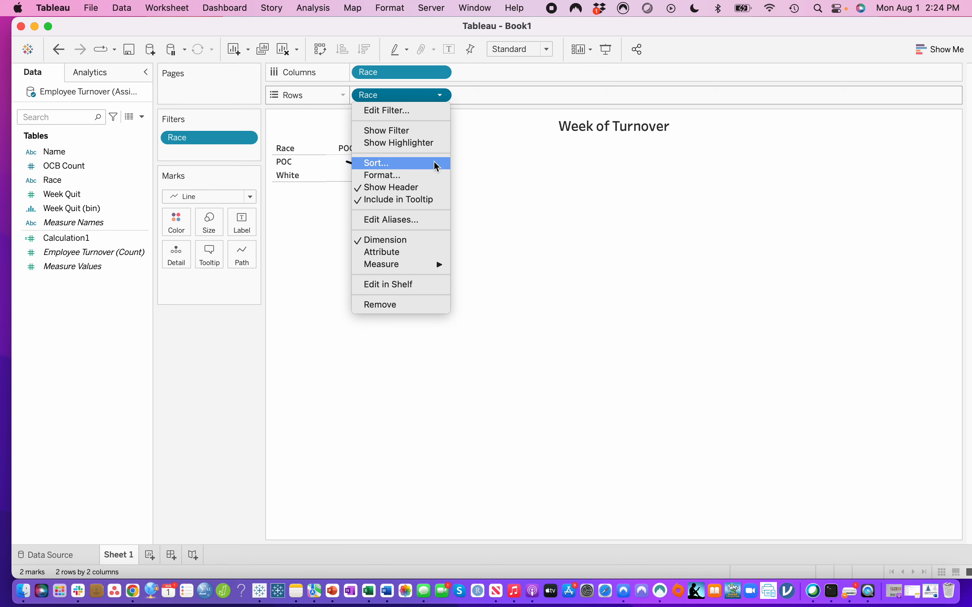
pyautogui.moveTo(427, 266)
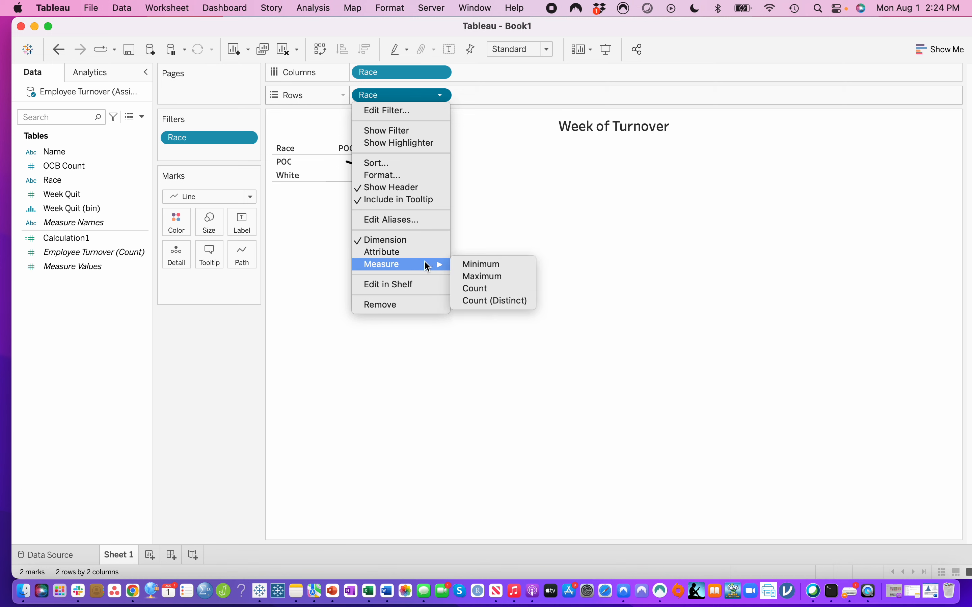
pyautogui.click(472, 288)
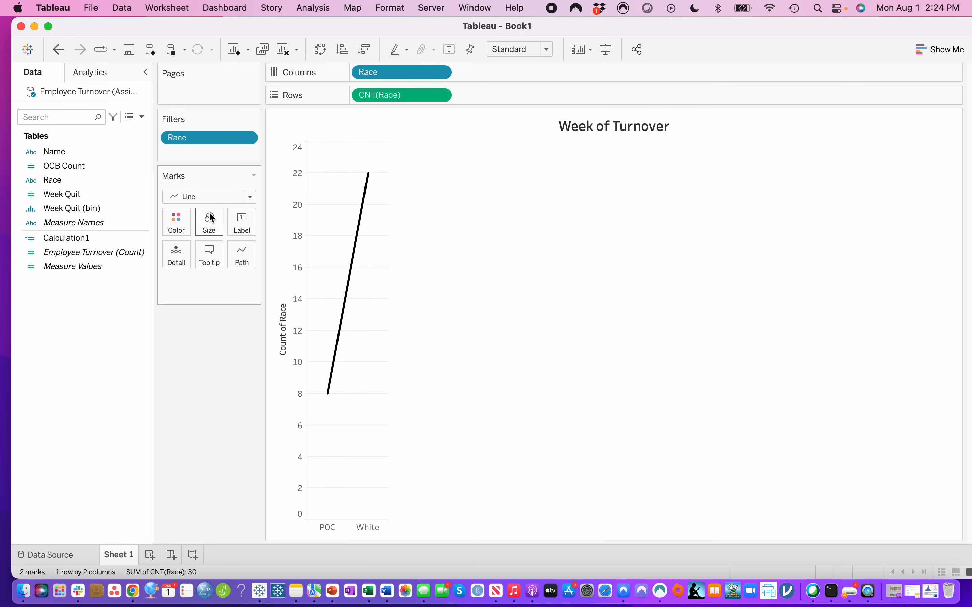
# - Change the mark type of the Race count chart to Bar
pyautogui.click(251, 197)
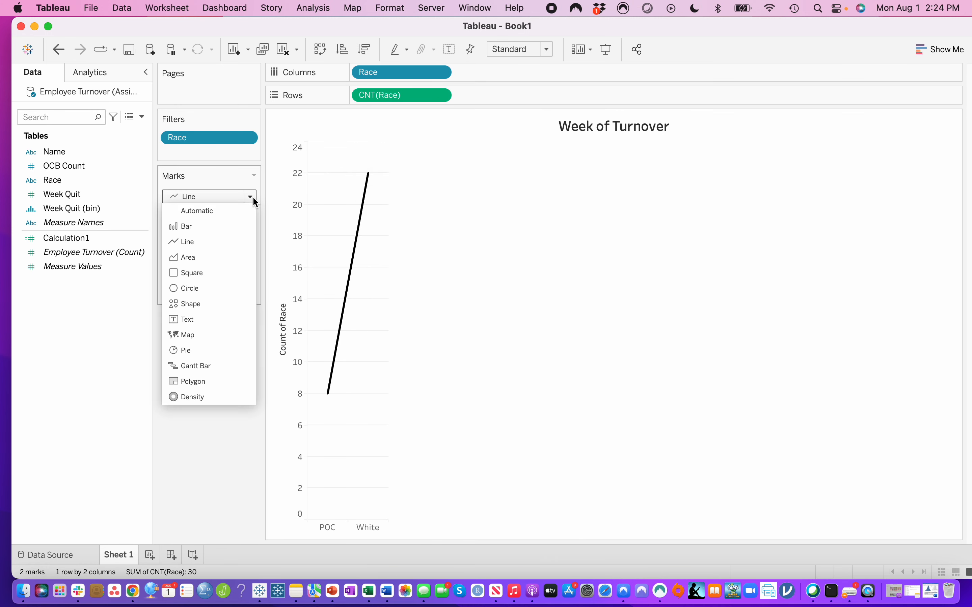
pyautogui.click(223, 229)
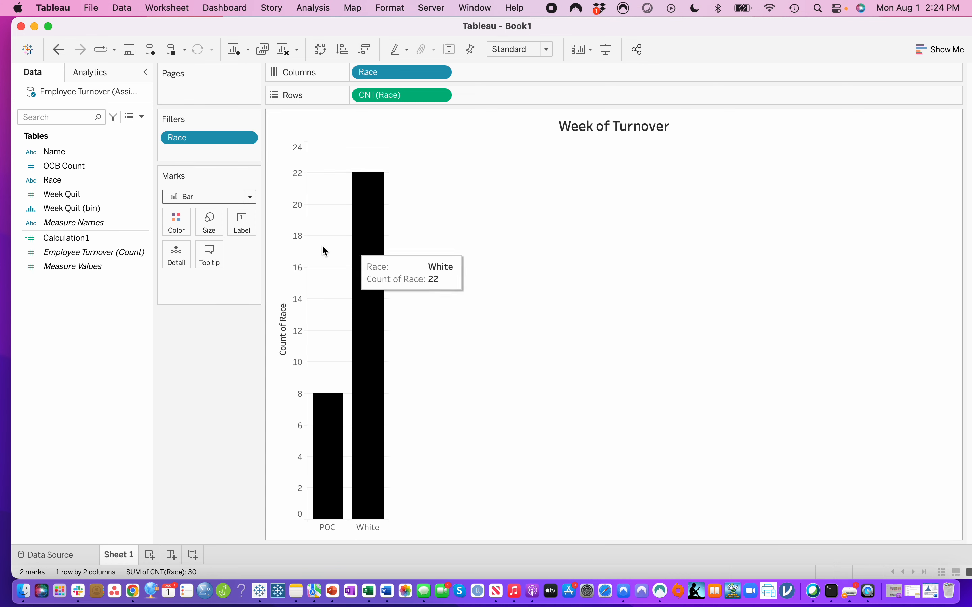
# - Rearrange the chart into horizontal bars, with Race as a dimension on rows and the Count of Race on columns
pyautogui.moveTo(412, 100); pyautogui.dragTo(517, 82)
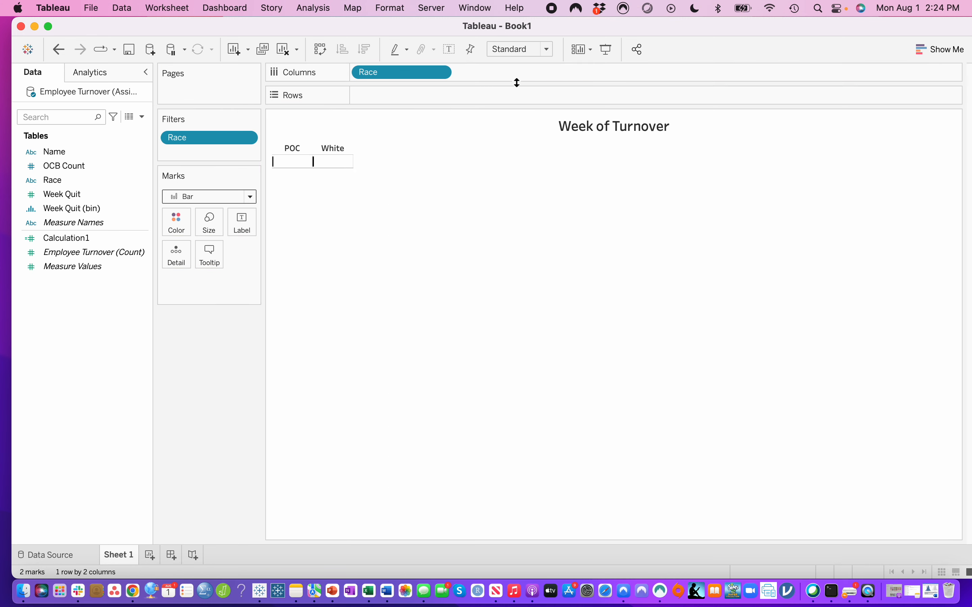
pyautogui.moveTo(408, 78); pyautogui.dragTo(405, 96)
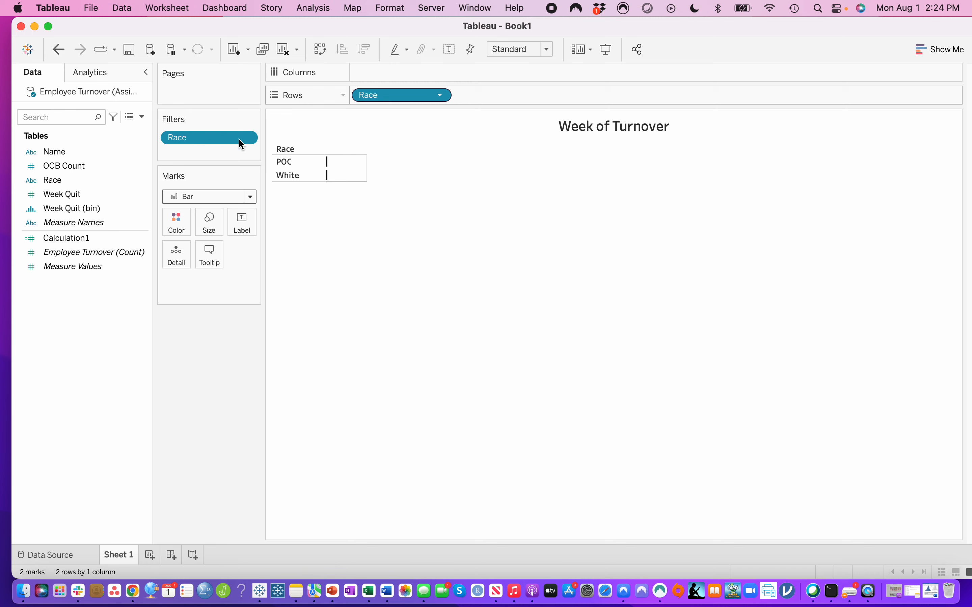
pyautogui.moveTo(102, 180); pyautogui.dragTo(410, 75)
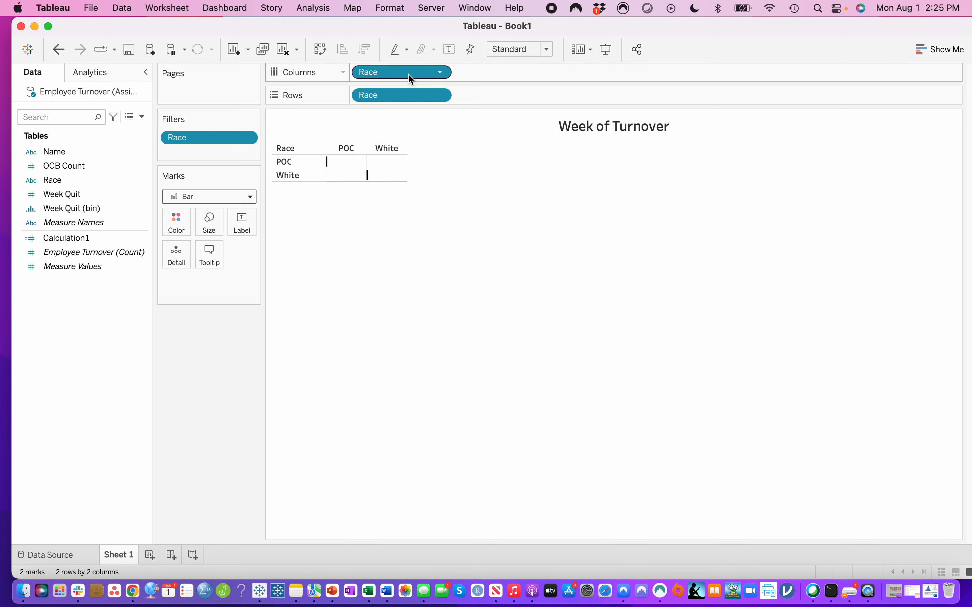
pyautogui.click(442, 76)
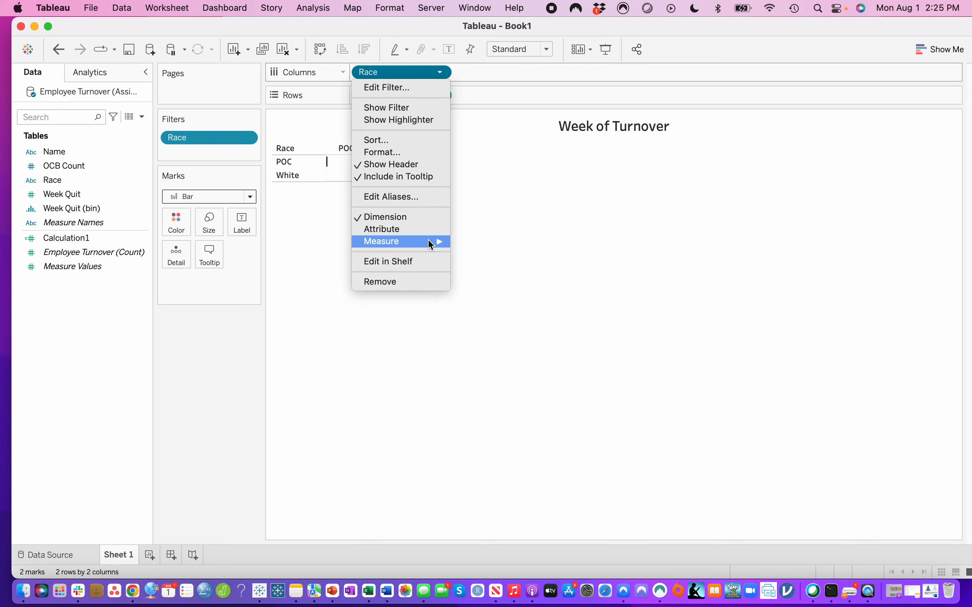
pyautogui.moveTo(446, 242)
pyautogui.click(474, 265)
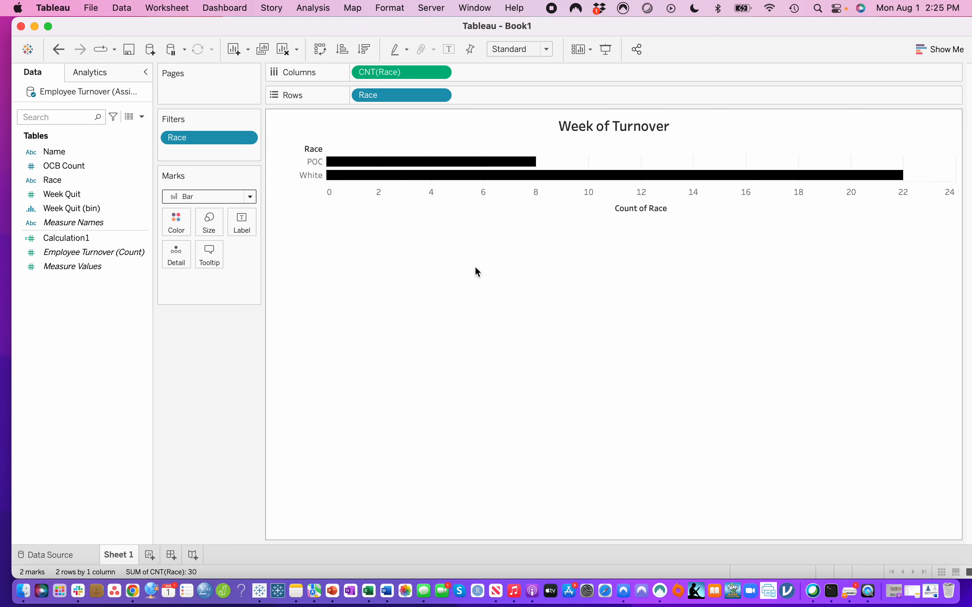
# - Restore vertical bars by setting Race on rows to a Count measure and Race on columns to a dimension
pyautogui.moveTo(419, 96); pyautogui.dragTo(440, 96)
pyautogui.click(441, 96)
pyautogui.click(380, 305)
pyautogui.click(440, 72)
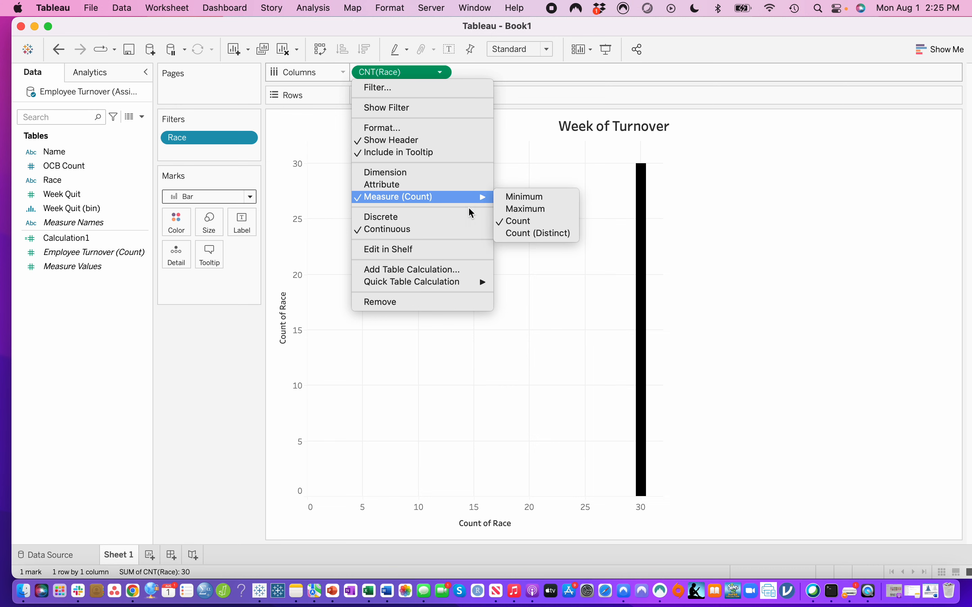
pyautogui.click(425, 174)
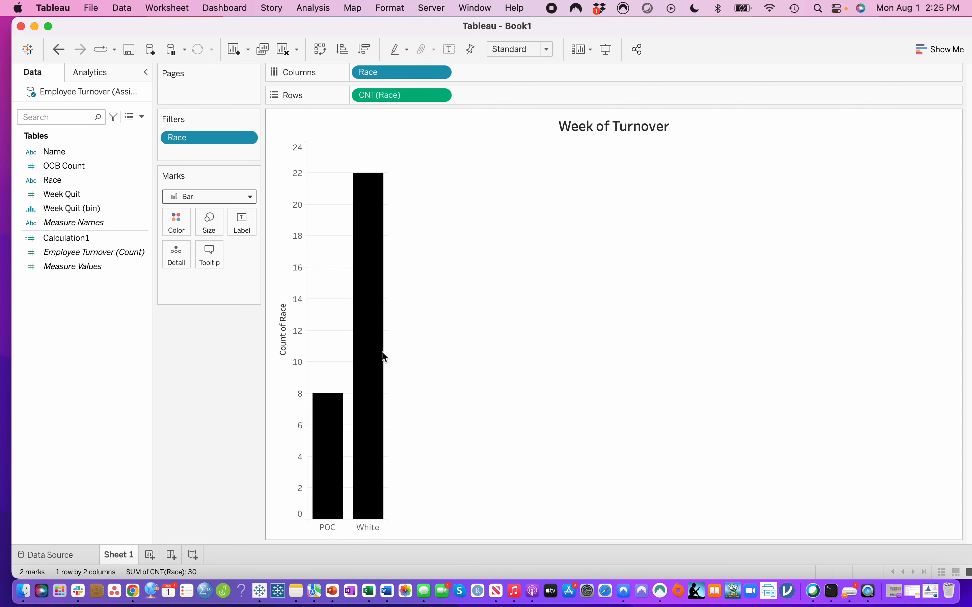
# - Color the bars light grey and give them a black border
pyautogui.moveTo(361, 396)
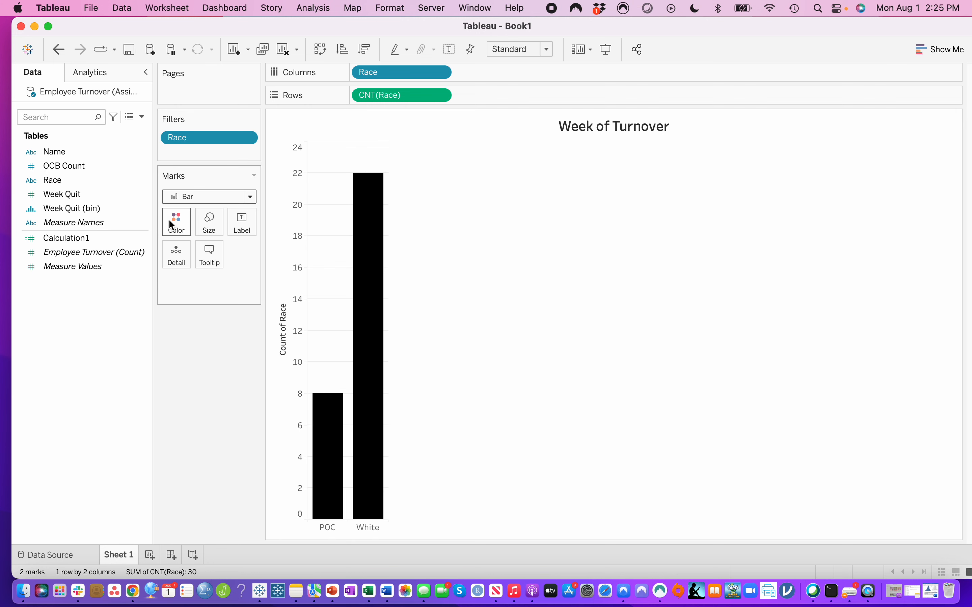
pyautogui.click(178, 222)
pyautogui.click(272, 274)
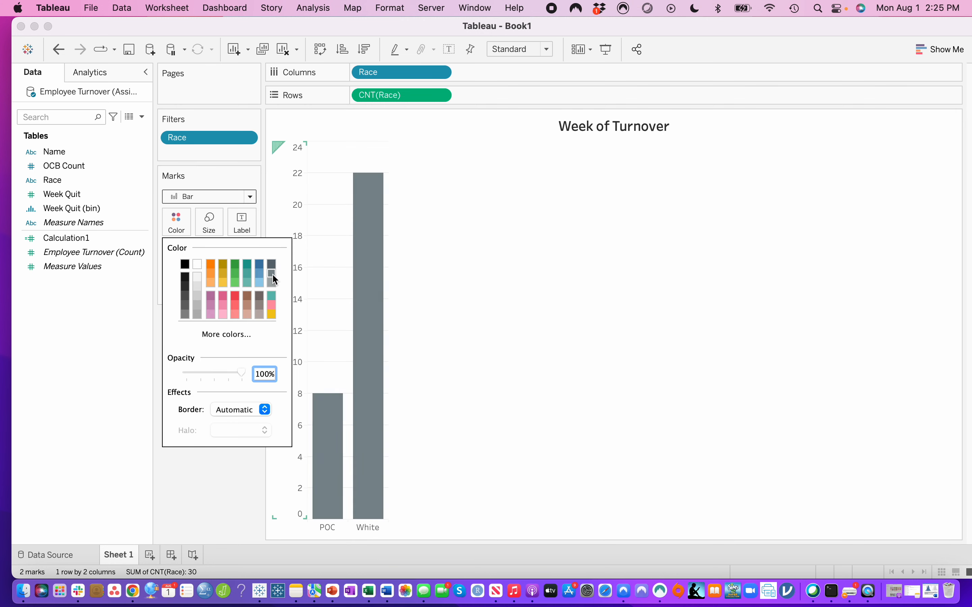
pyautogui.click(272, 283)
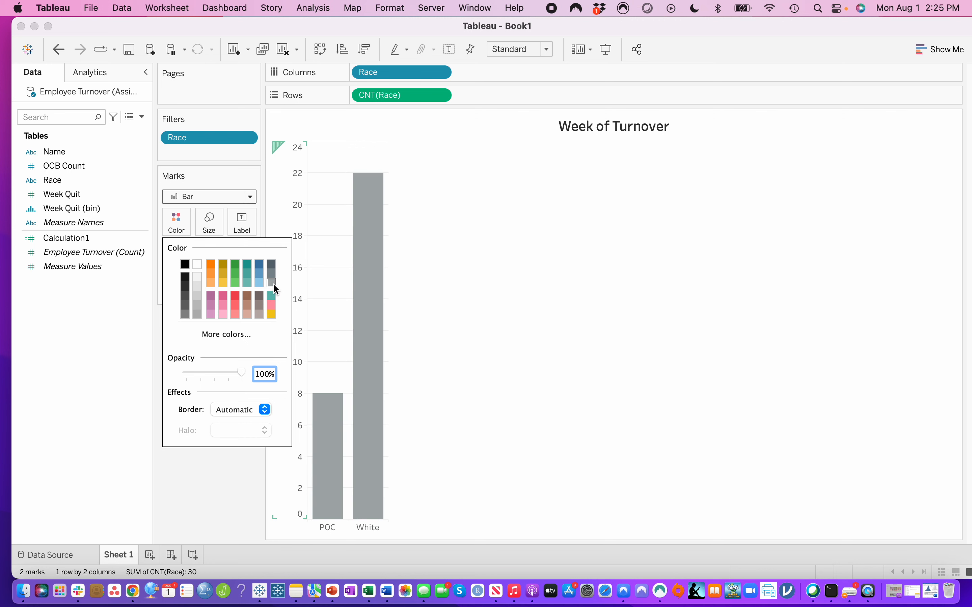
pyautogui.click(234, 410)
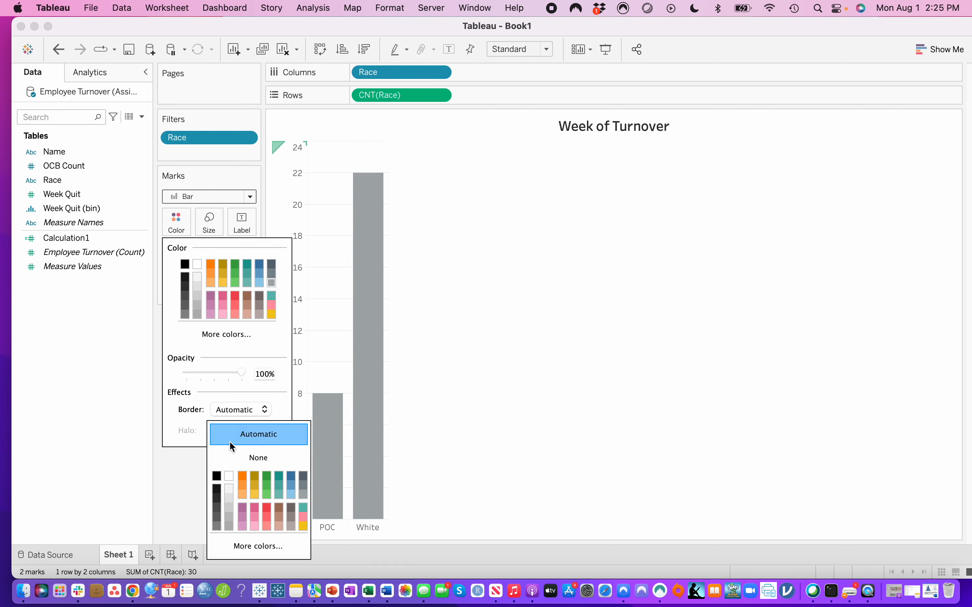
pyautogui.click(217, 477)
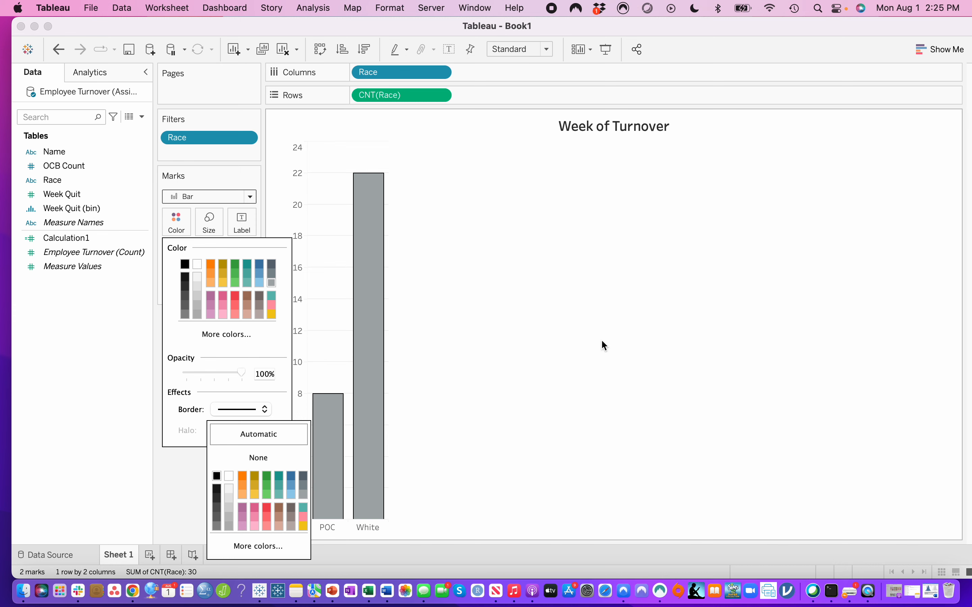
pyautogui.click(592, 338)
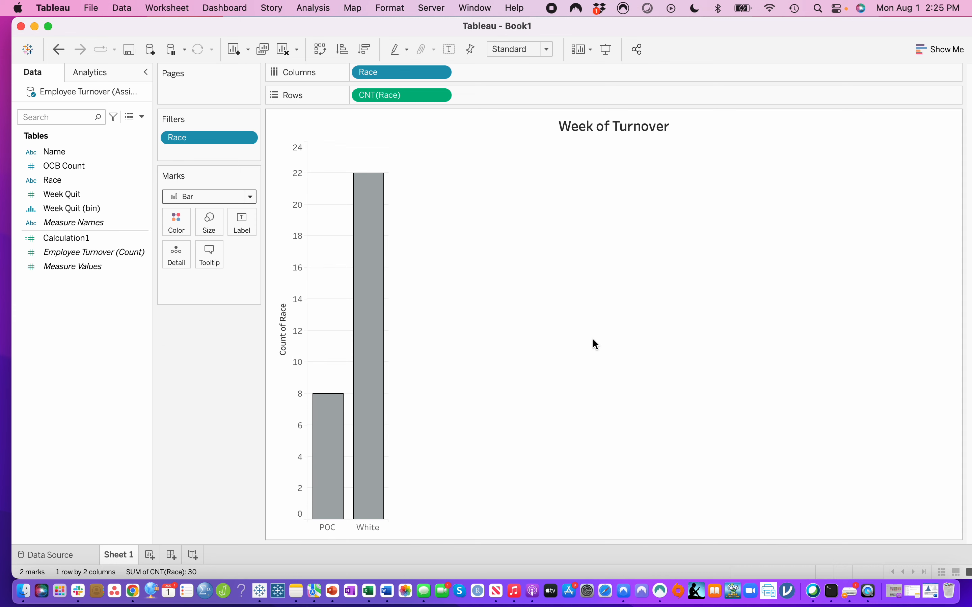
# - Retitle the Count of Race axis as "Number of Employees"
pyautogui.rightClick(278, 350)
pyautogui.click(283, 358)
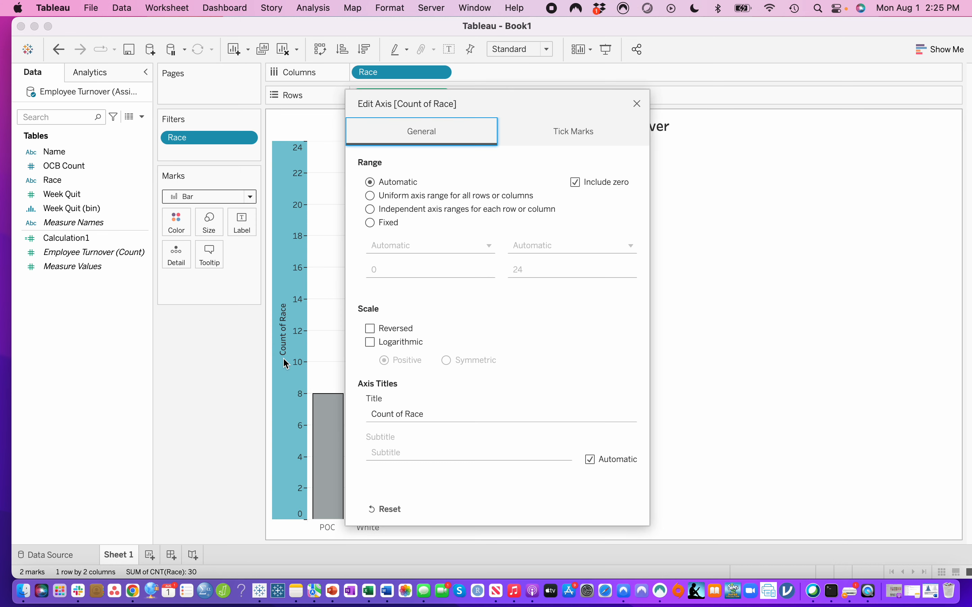
pyautogui.click(443, 414)
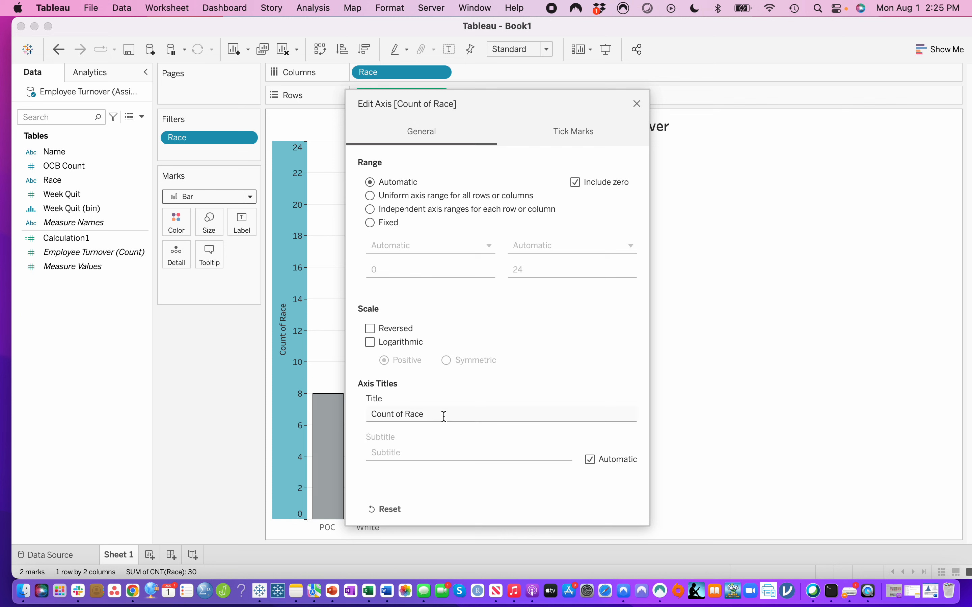
pyautogui.moveTo(440, 411); pyautogui.dragTo(286, 409)
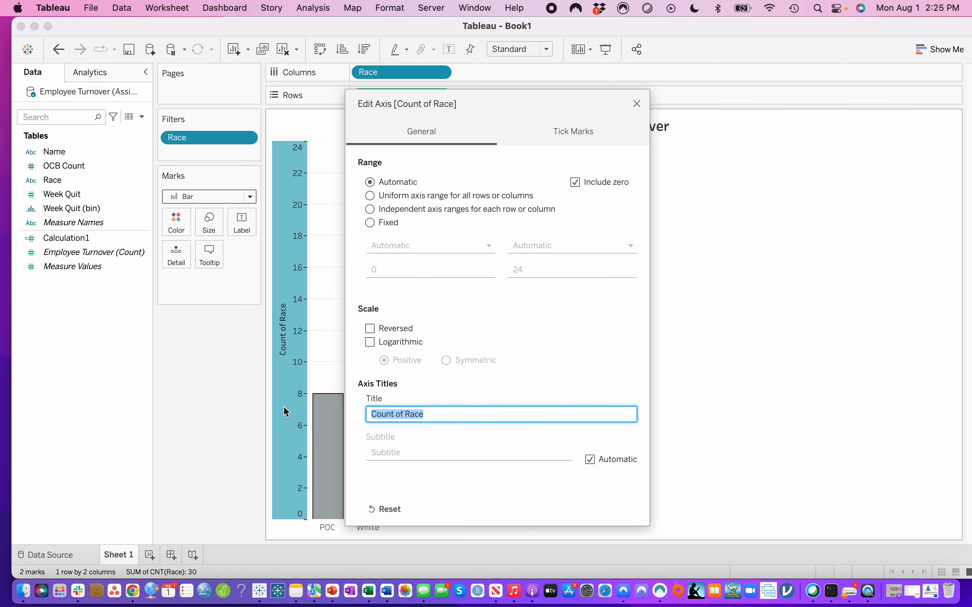
pyautogui.write('numb')
pyautogui.press('BackSpace')
pyautogui.press('BackSpace')
pyautogui.press('super+a')
pyautogui.write('Number of Employe')
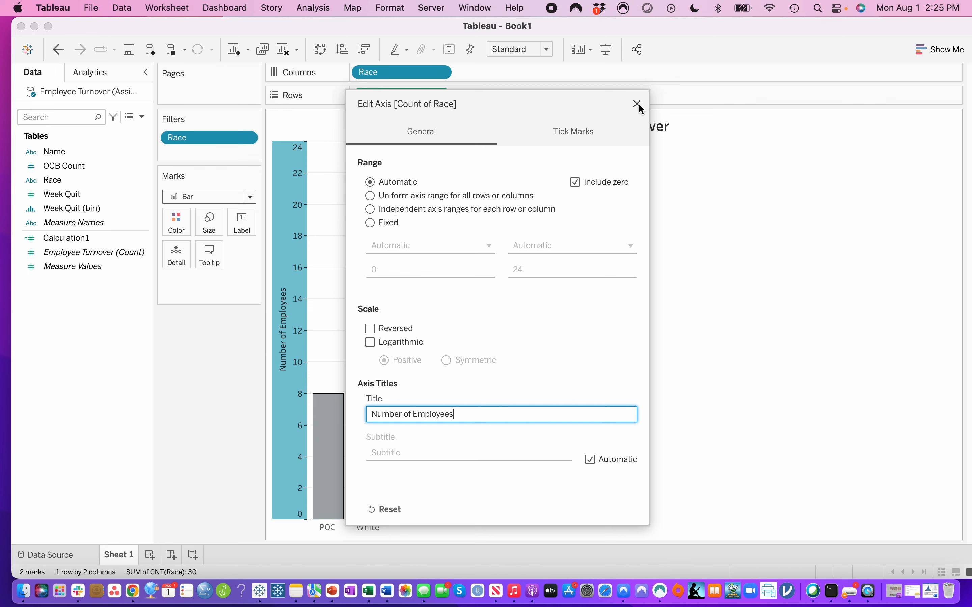
pyautogui.click(637, 103)
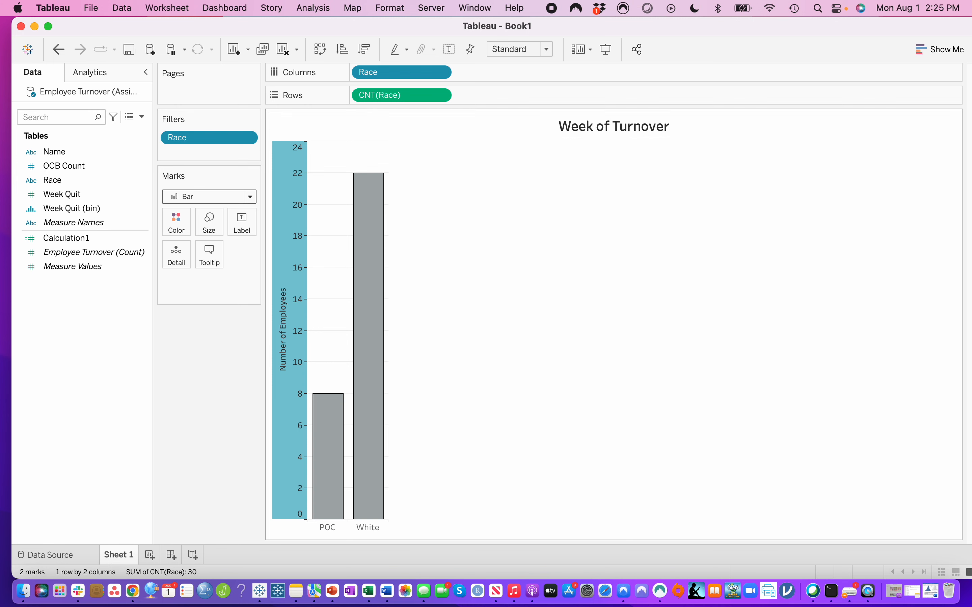
# - Replace the chart title with "Race of Employeees" and align it left
pyautogui.doubleClick(619, 124)
pyautogui.moveTo(472, 243); pyautogui.dragTo(319, 240)
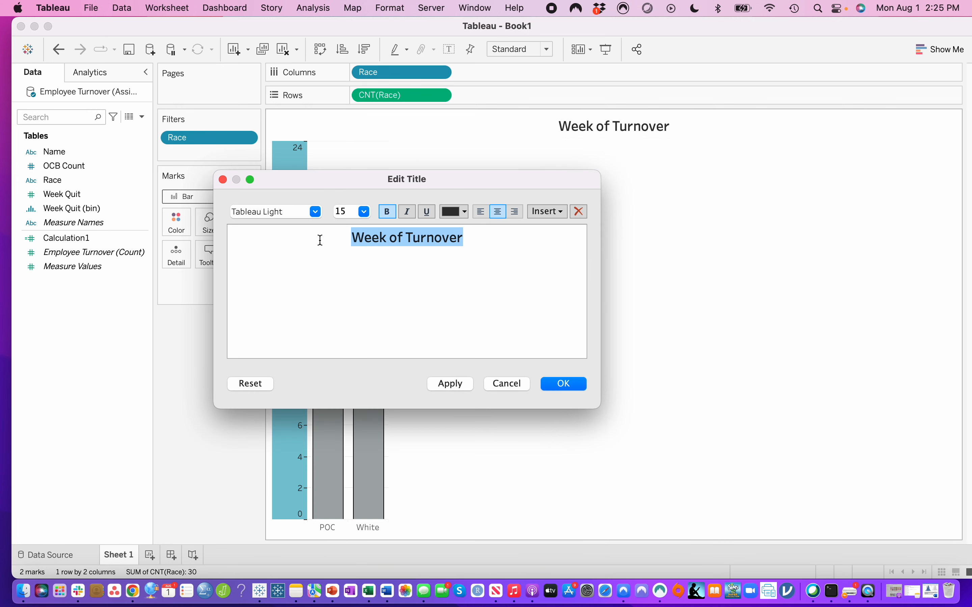
pyautogui.write('Race of Em')
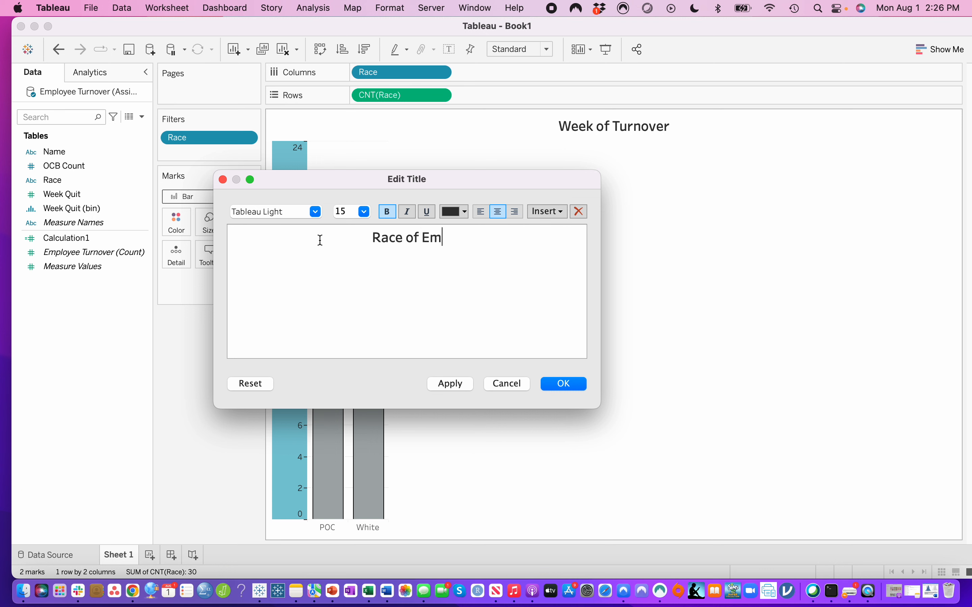
pyautogui.write('ployeees')
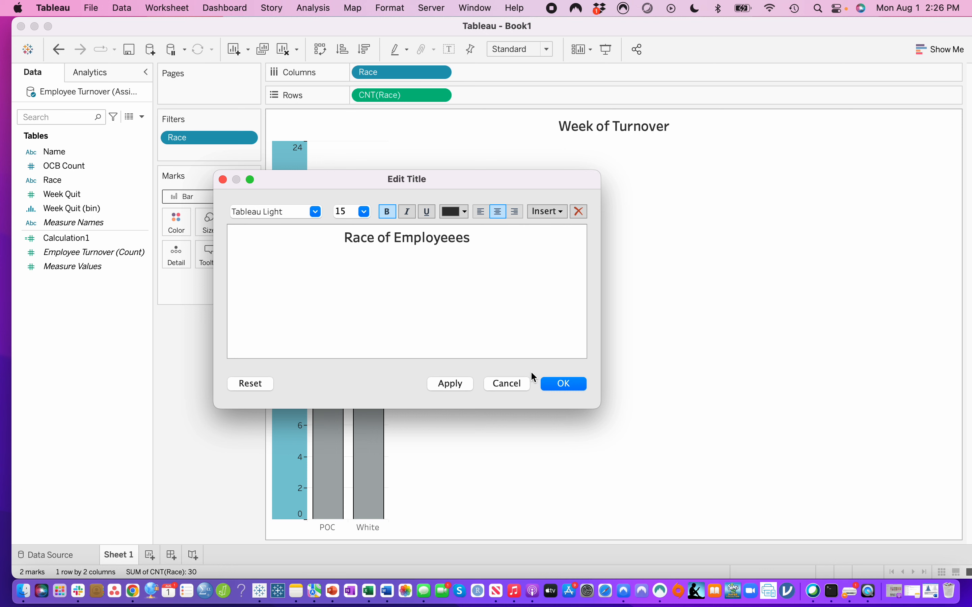
pyautogui.click(482, 211)
pyautogui.click(551, 384)
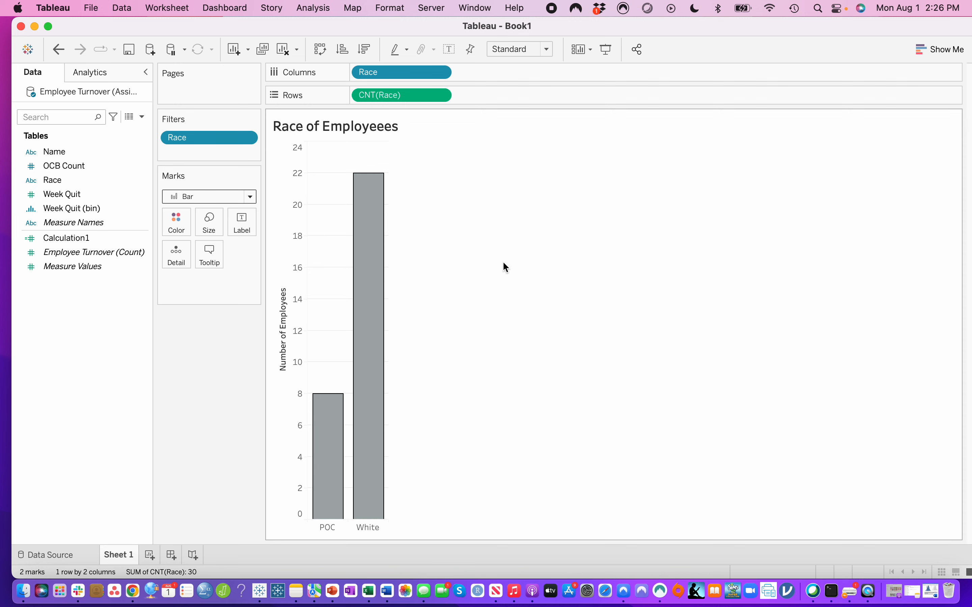
# - Sort the Race bars in descending order, swap rows and columns, and swap them back to vertical bars
pyautogui.moveTo(378, 354)
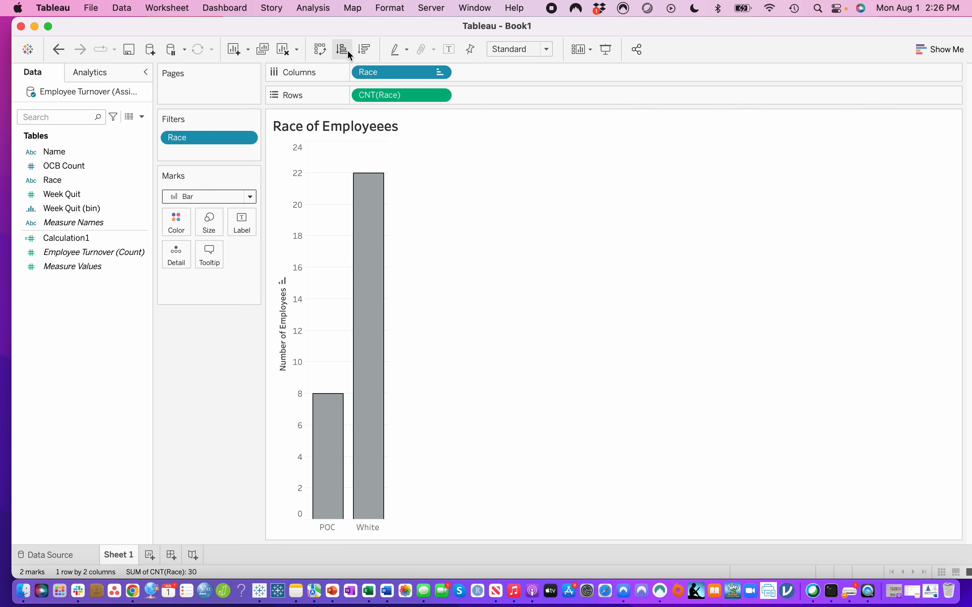
pyautogui.click(361, 52)
pyautogui.click(321, 51)
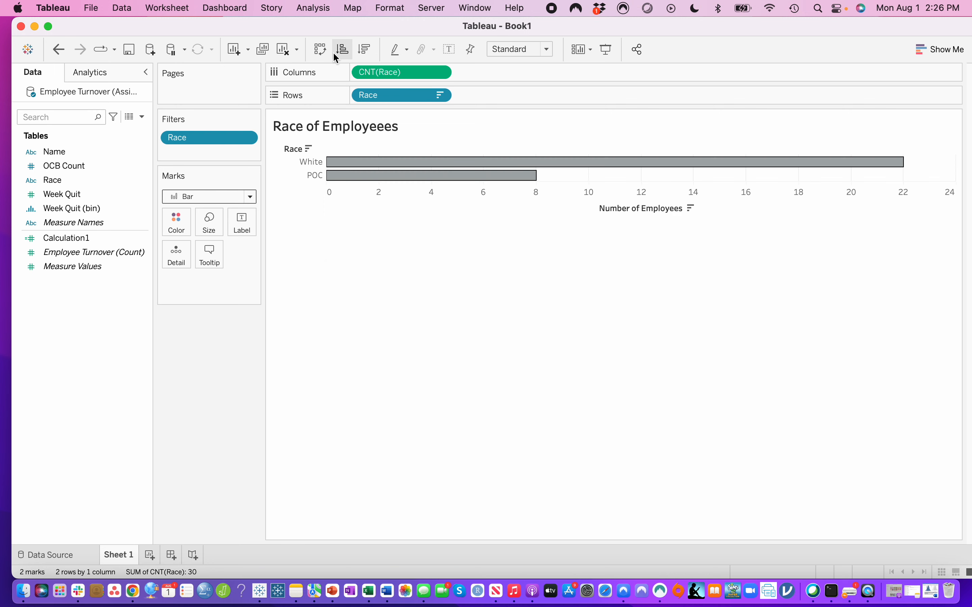
pyautogui.click(323, 53)
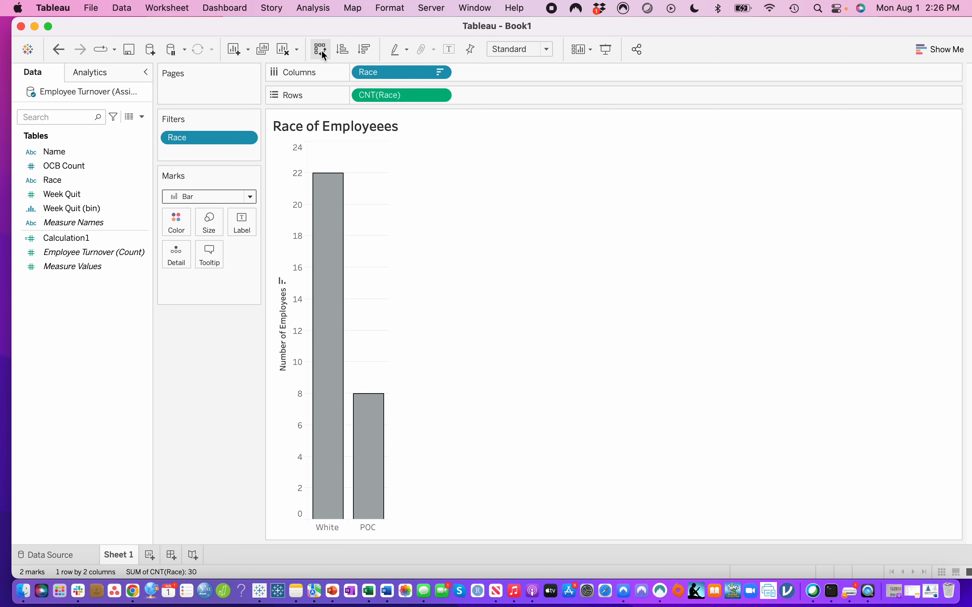
# - Compare ascending and descending sort orders for the Race bars, and leave them sorted ascending by count
pyautogui.click(346, 48)
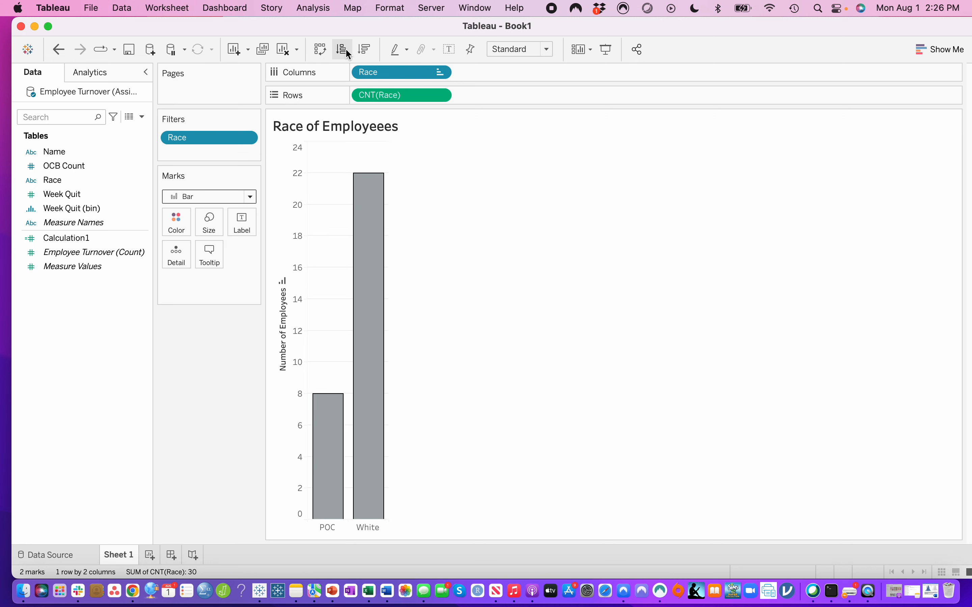
pyautogui.click(367, 50)
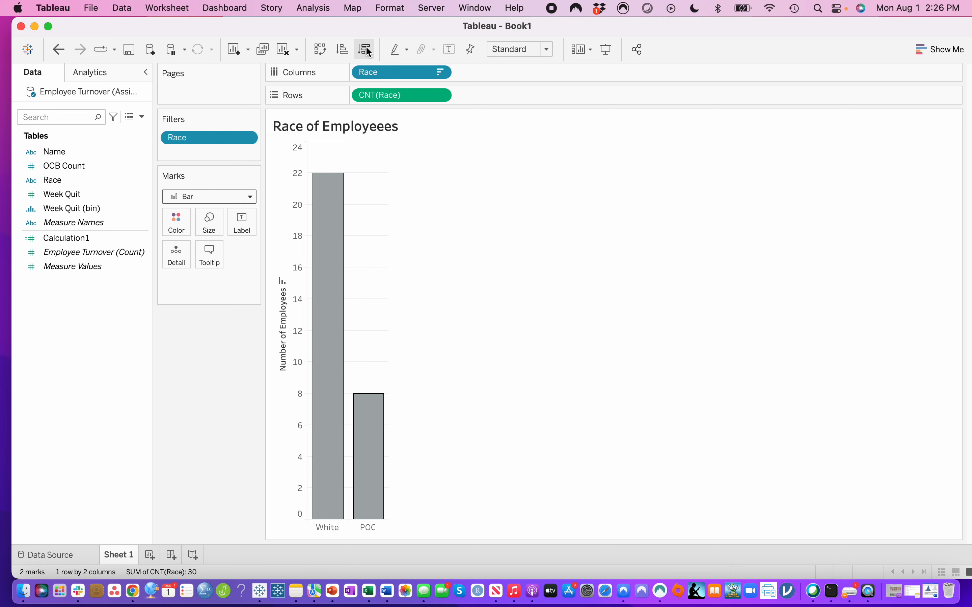
pyautogui.click(344, 48)
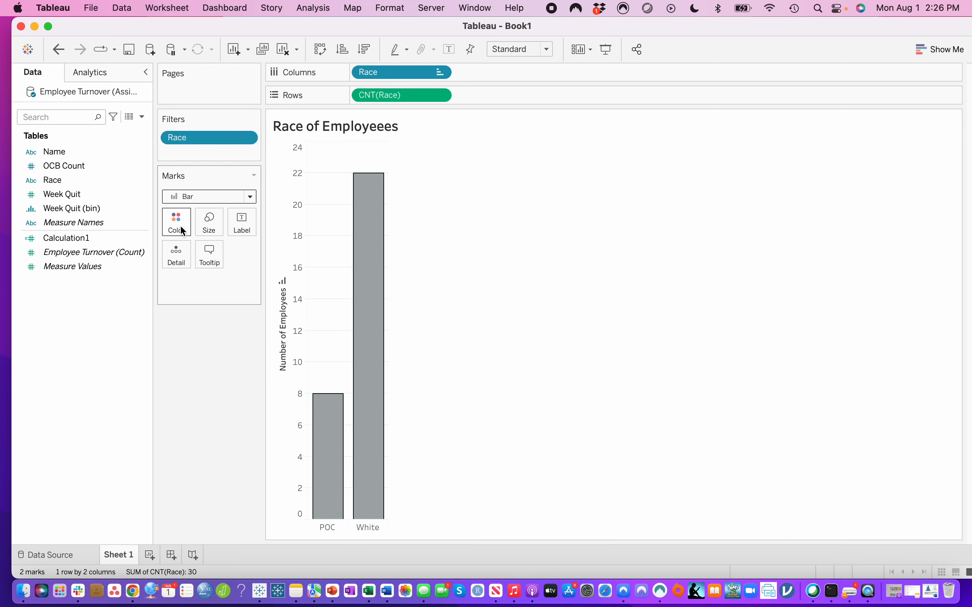
# - Try the widest and narrowest bar sizes, and settle on wide bars with a small gap between them
pyautogui.click(209, 223)
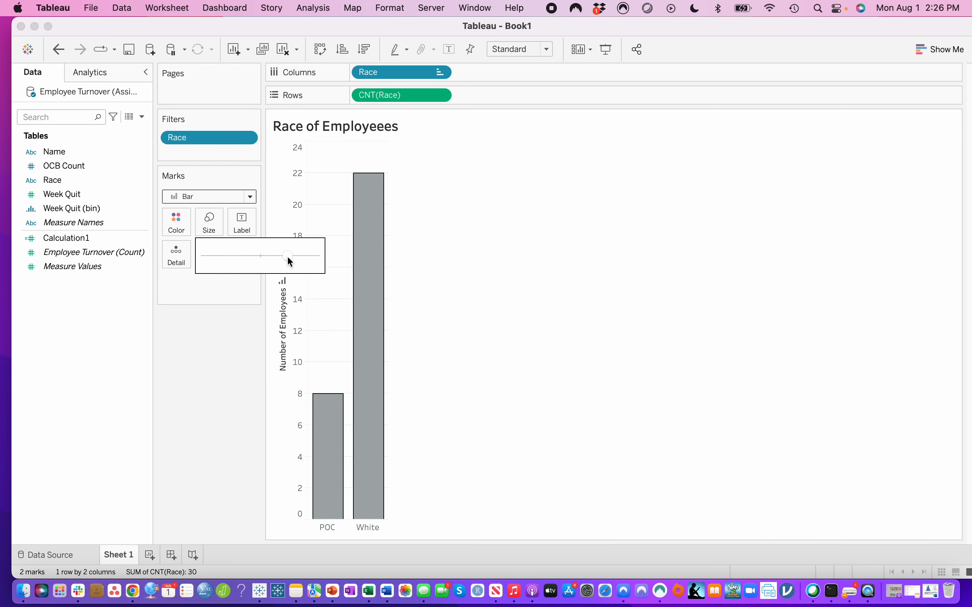
pyautogui.moveTo(296, 258); pyautogui.dragTo(311, 256)
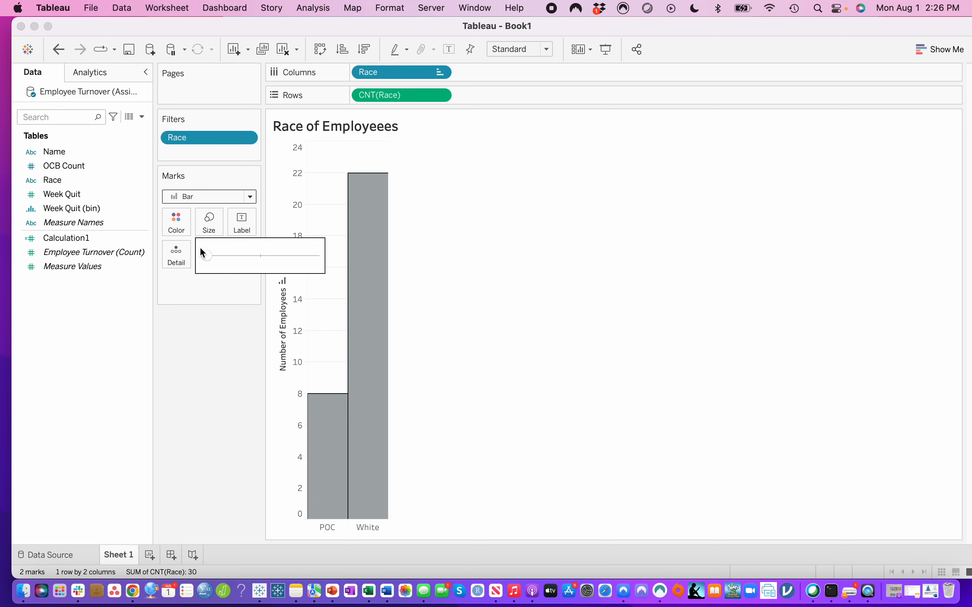
pyautogui.moveTo(200, 249); pyautogui.dragTo(216, 256)
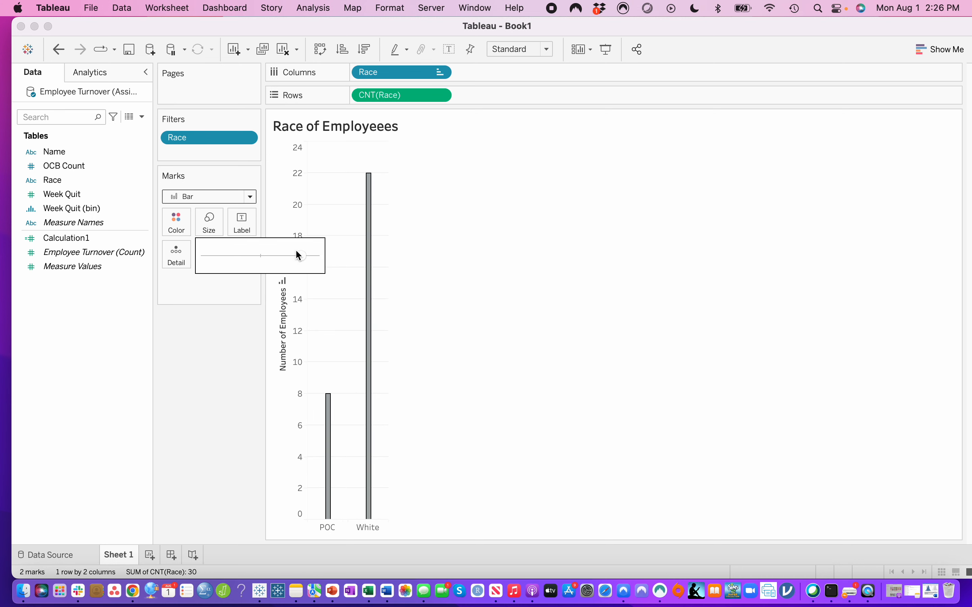
pyautogui.moveTo(298, 255); pyautogui.dragTo(289, 254)
pyautogui.click(287, 205)
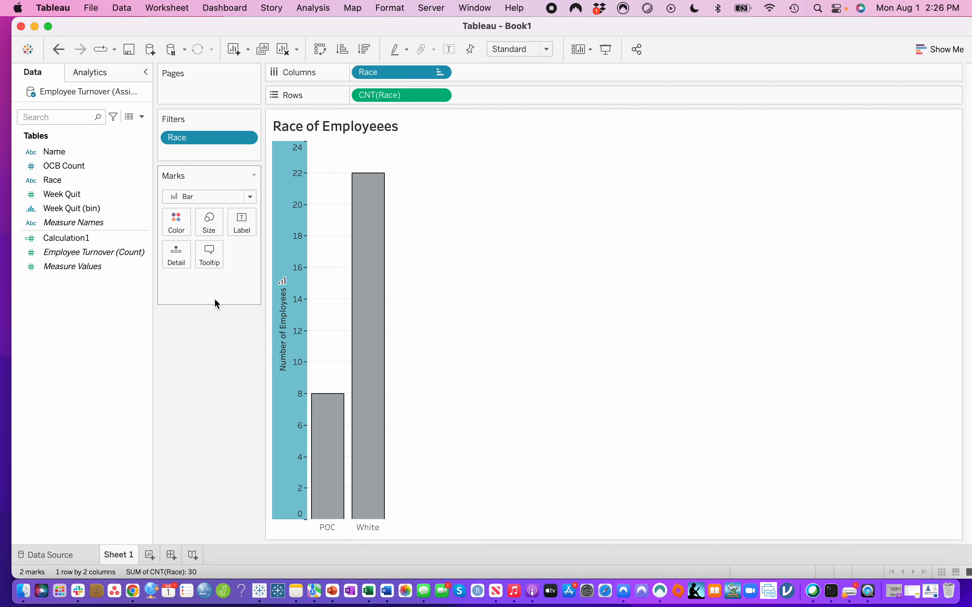
pyautogui.click(591, 277)
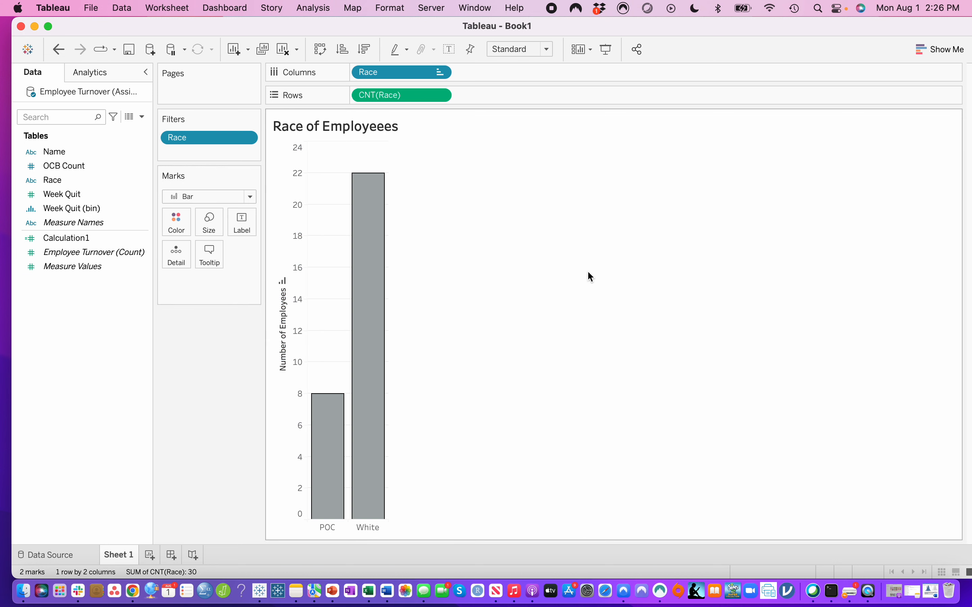